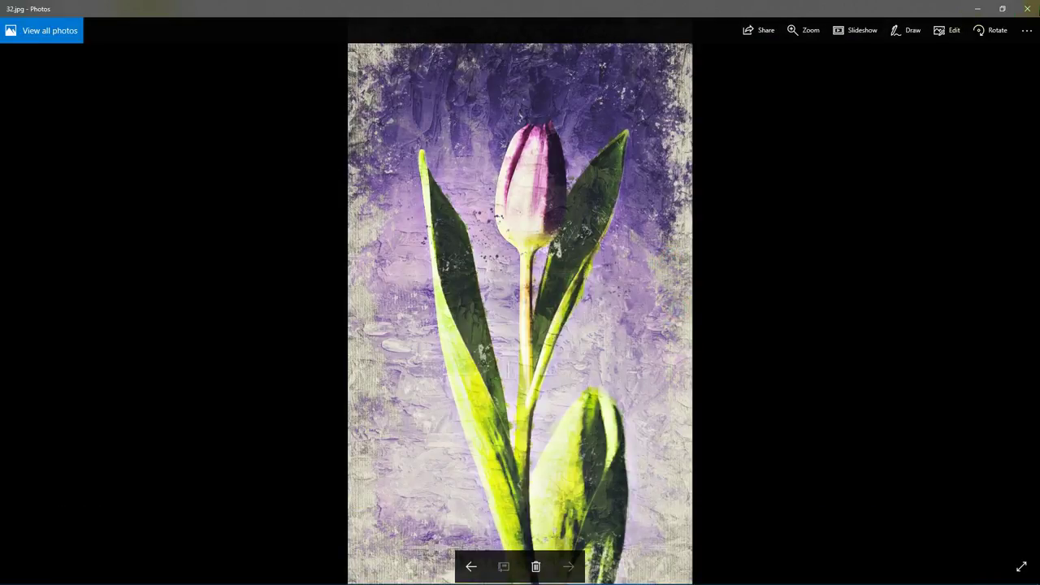
Close the 32.jpg photo view, switch to Photoshop and close the preview.jpg document without saving changes.
left_click(1027, 8)
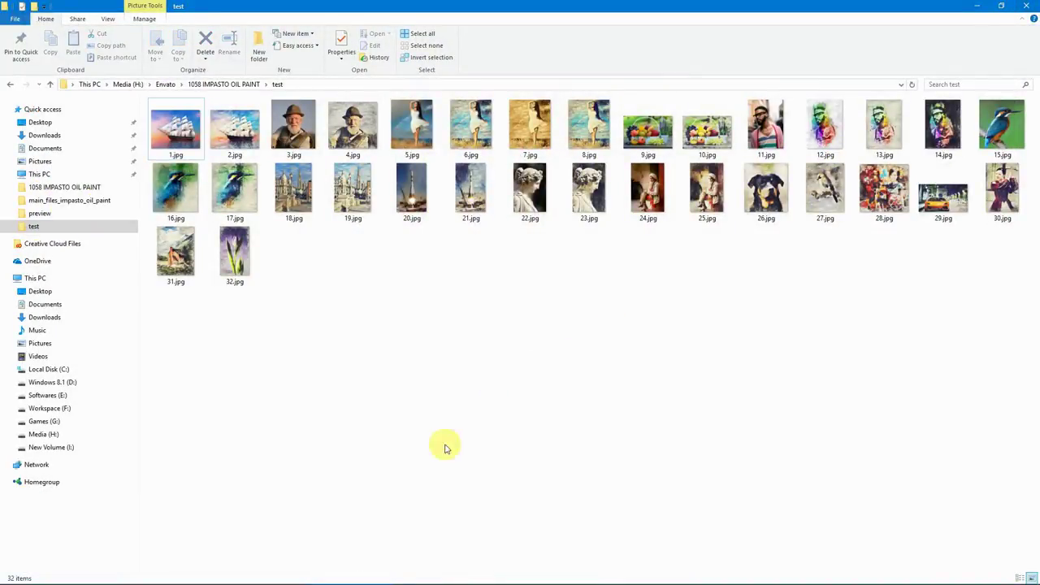
left_click(431, 575)
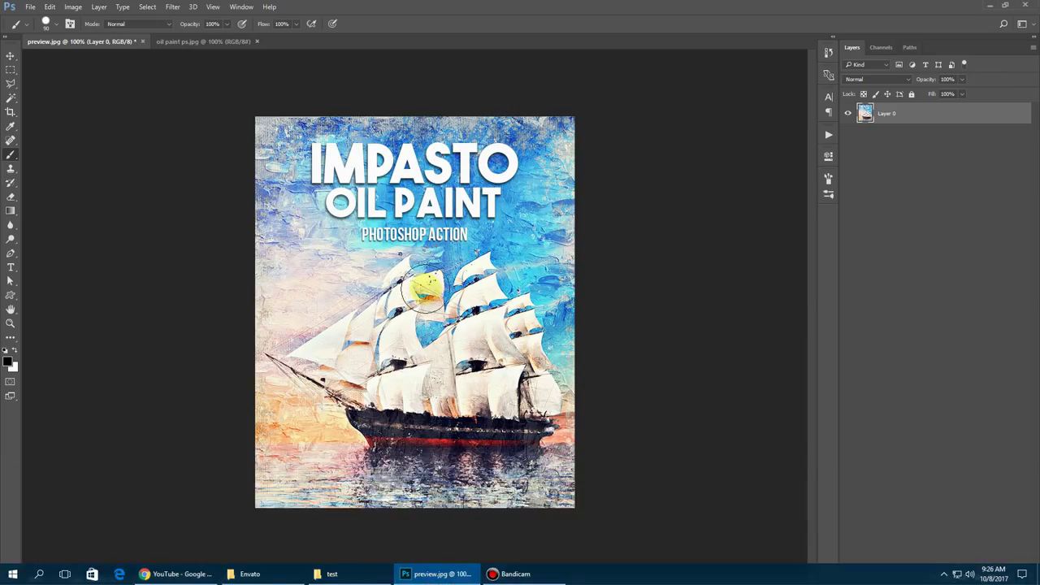
left_click(143, 45)
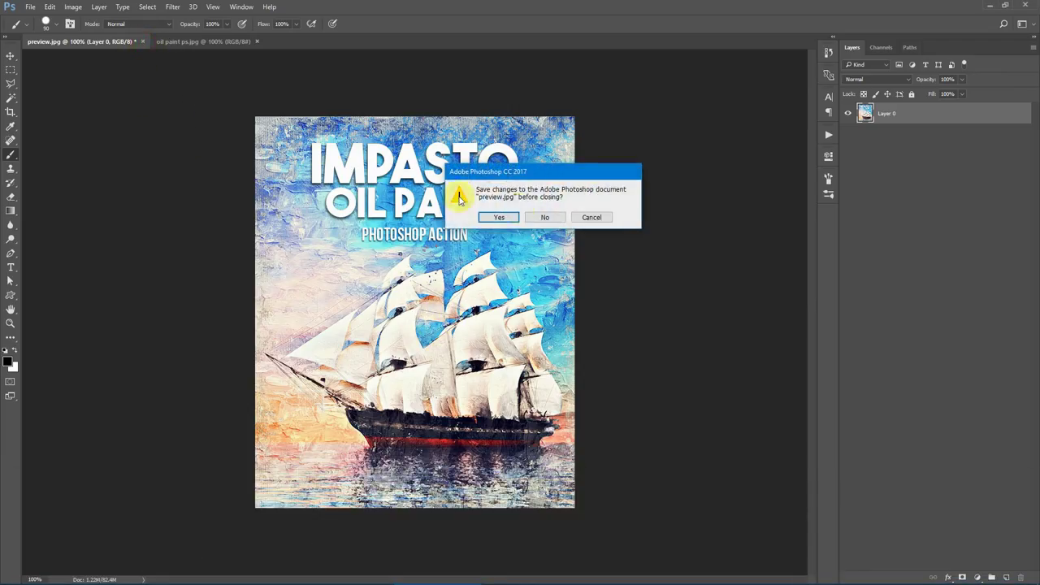
left_click(548, 218)
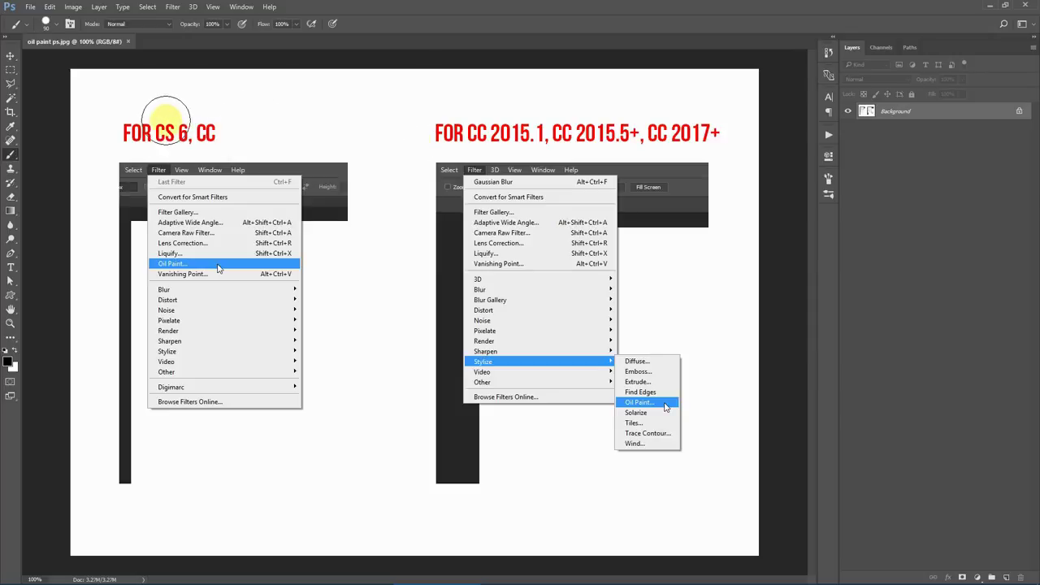
Check that the Oil Paint filter is available among the Stylize filters without applying it.
left_click(172, 7)
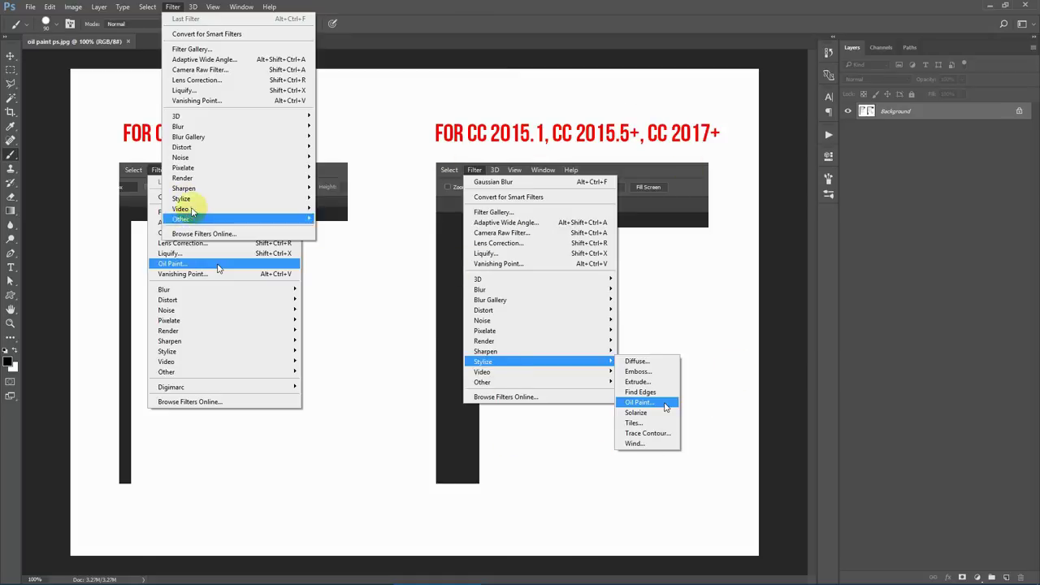
mouse_move(188, 204)
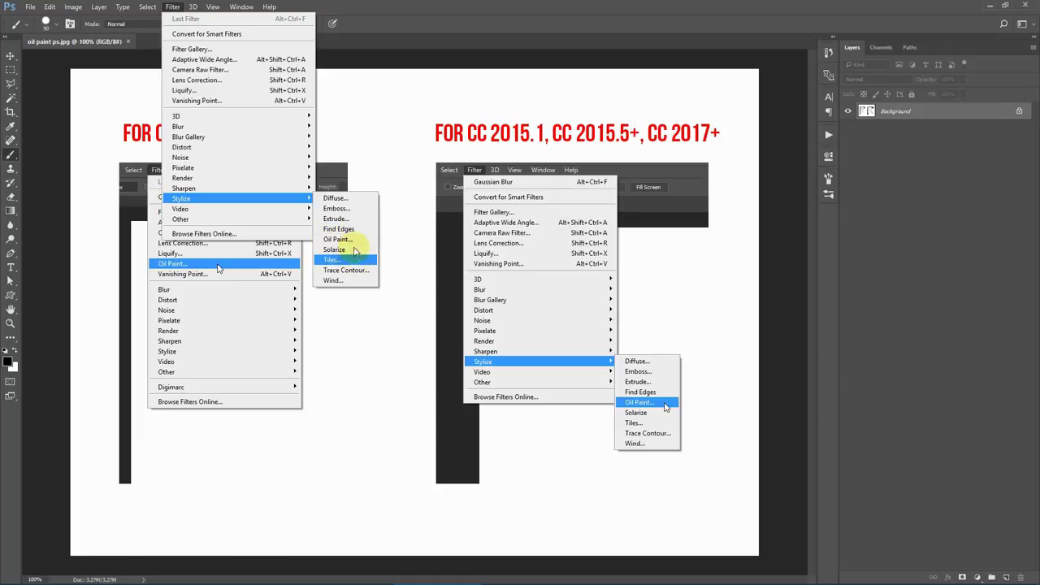
mouse_move(309, 203)
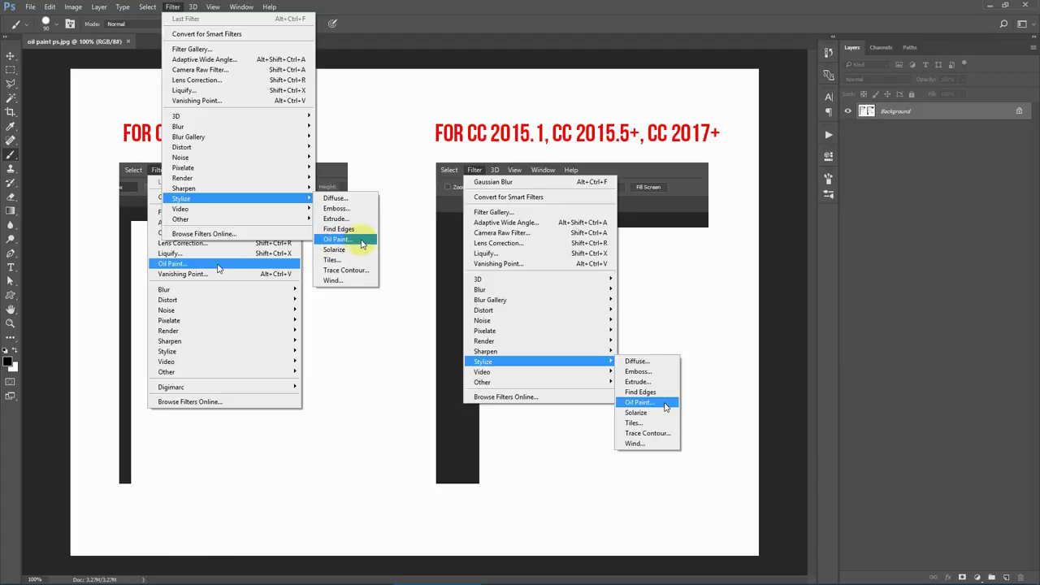
left_click(479, 6)
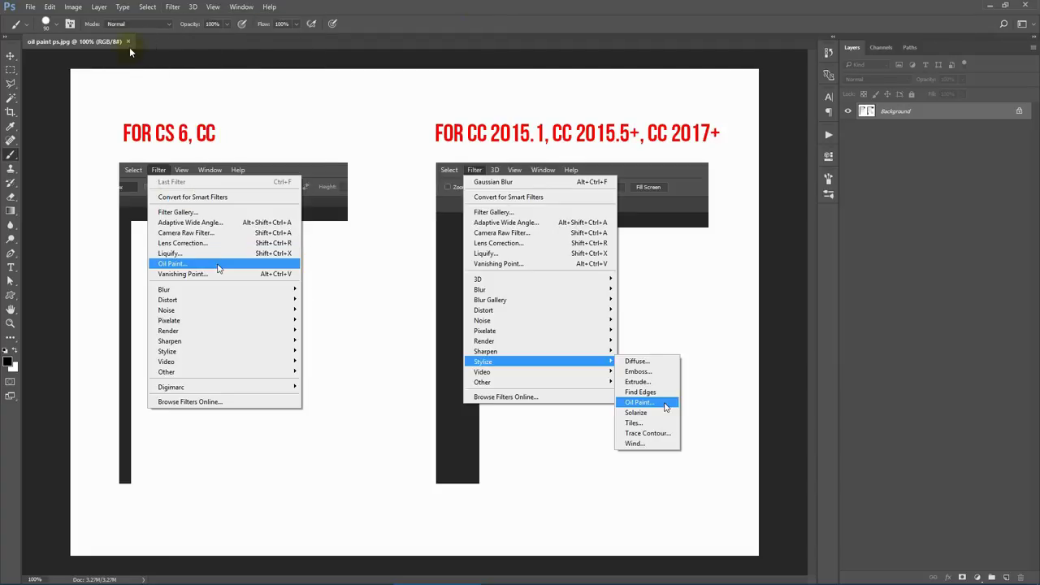
Close oil paint ps.jpg and open 1.jpg from the test folder as a new document in Photoshop.
left_click(129, 40)
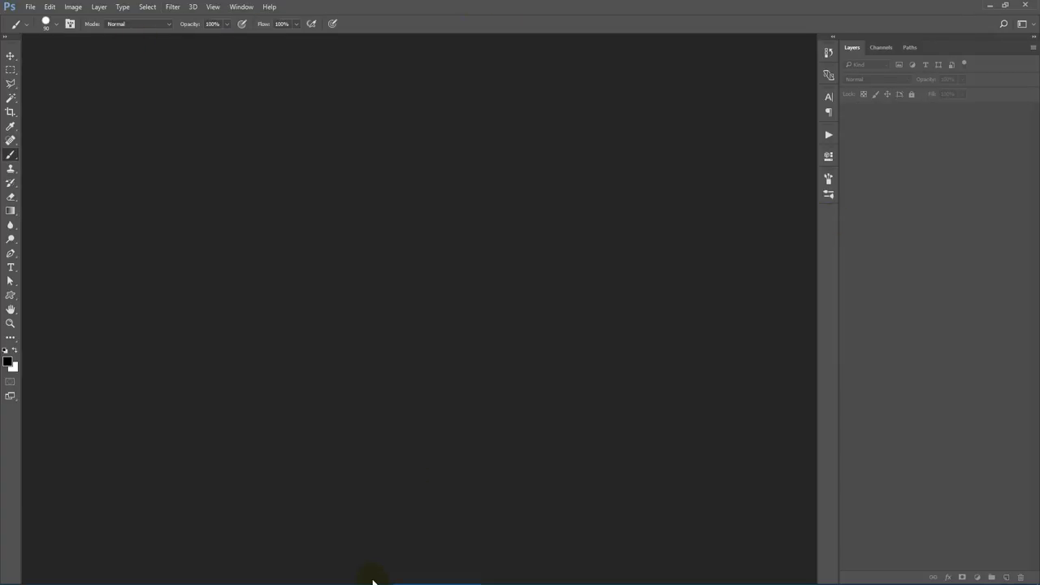
mouse_move(373, 582)
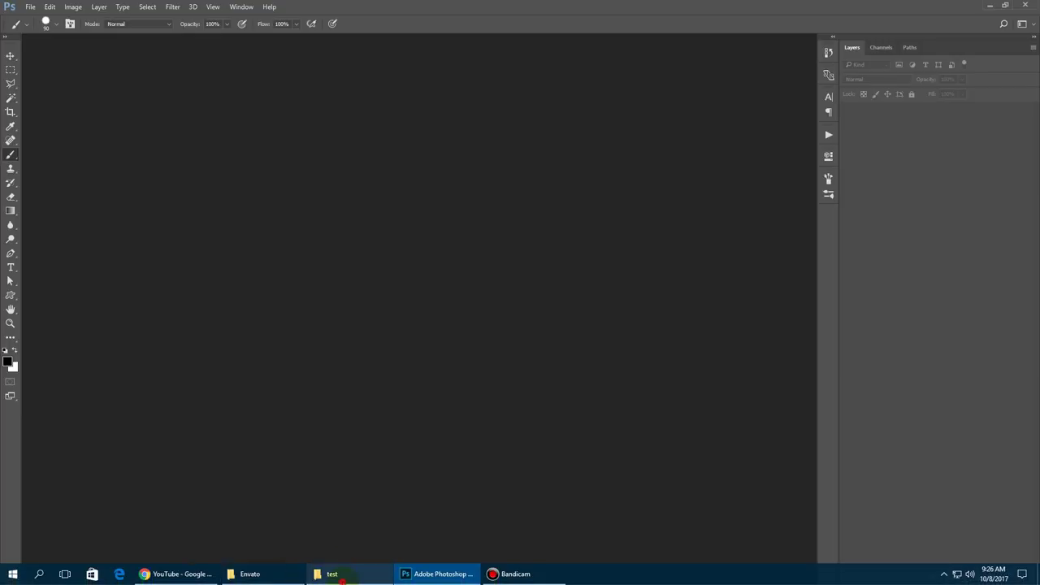
left_click(341, 578)
left_click(180, 123)
left_click_drag(181, 124, 390, 390)
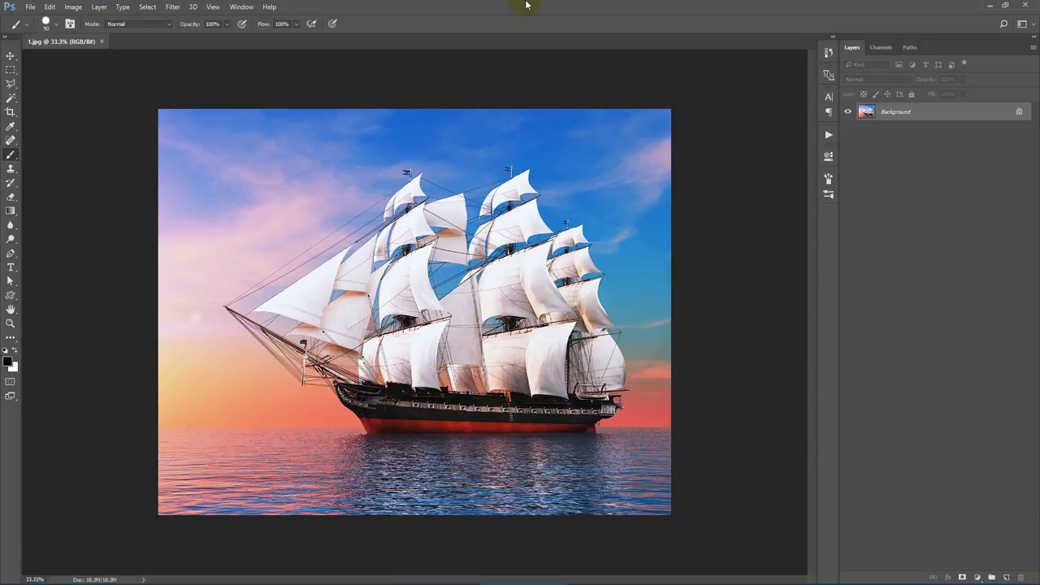
Check the ship image's color mode and bit depth.
left_click(72, 7)
mouse_move(81, 18)
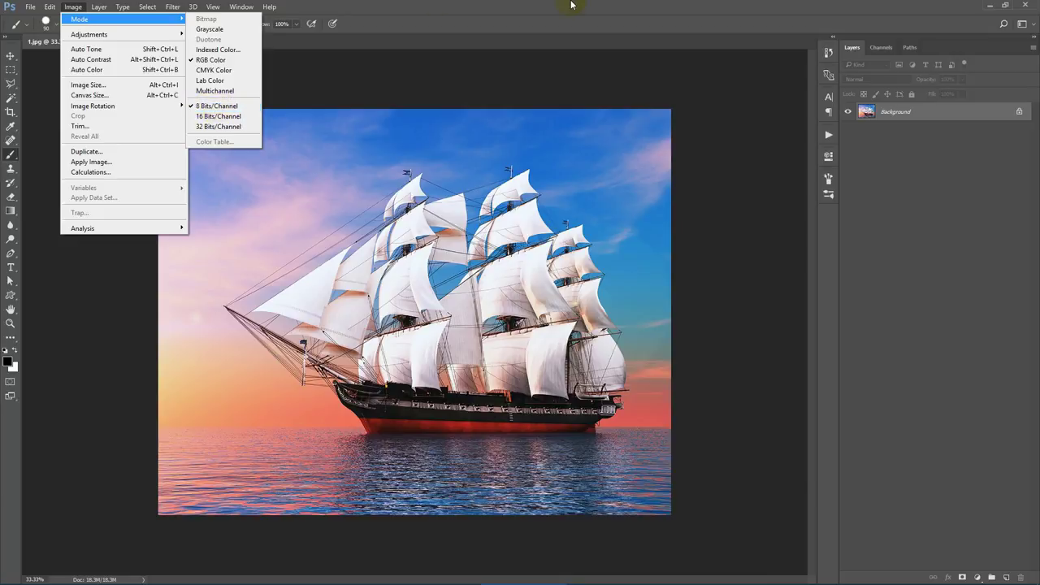
left_click(625, 26)
Review the layer display options, including Use Default Masks on Fill Layers and Add "copy" to Copied Layers and Groups, and accept them.
left_click(1032, 49)
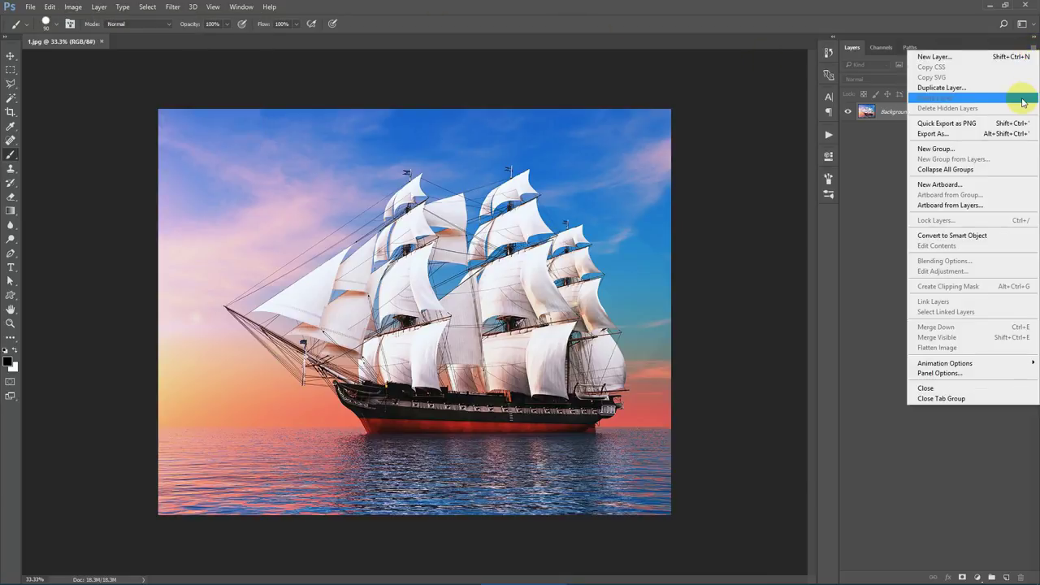
left_click(956, 376)
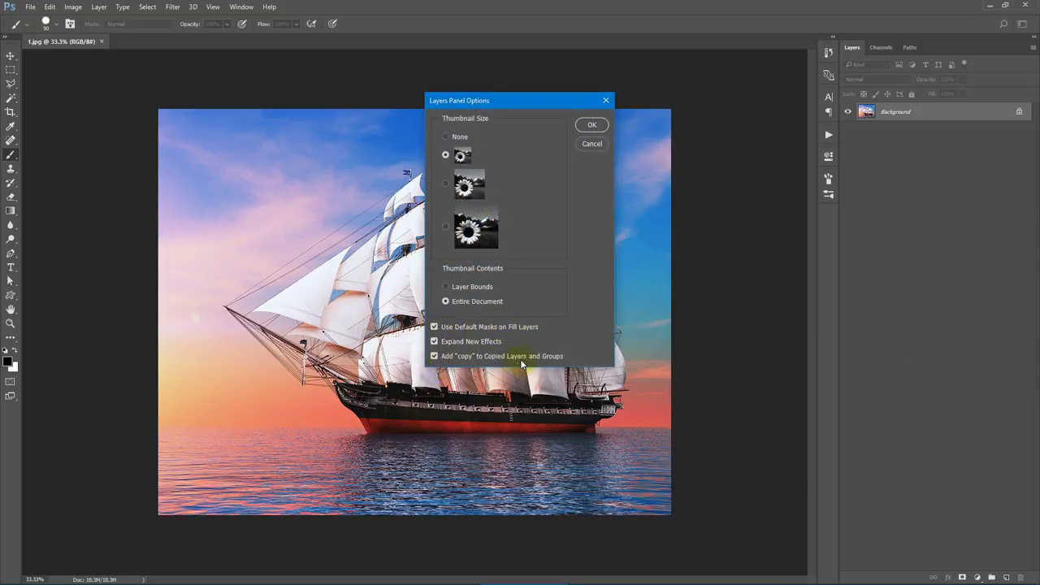
left_click(435, 327)
left_click(591, 125)
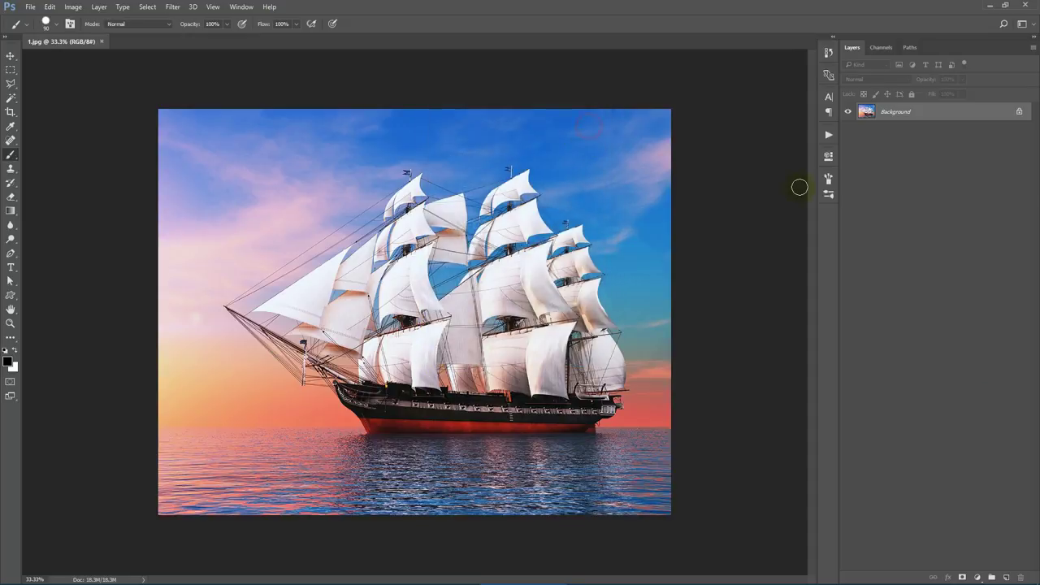
Apply a full-frame crop to the image with Delete Cropped Pixels off, and switch to the Rectangular Marquee tool.
left_click(11, 111)
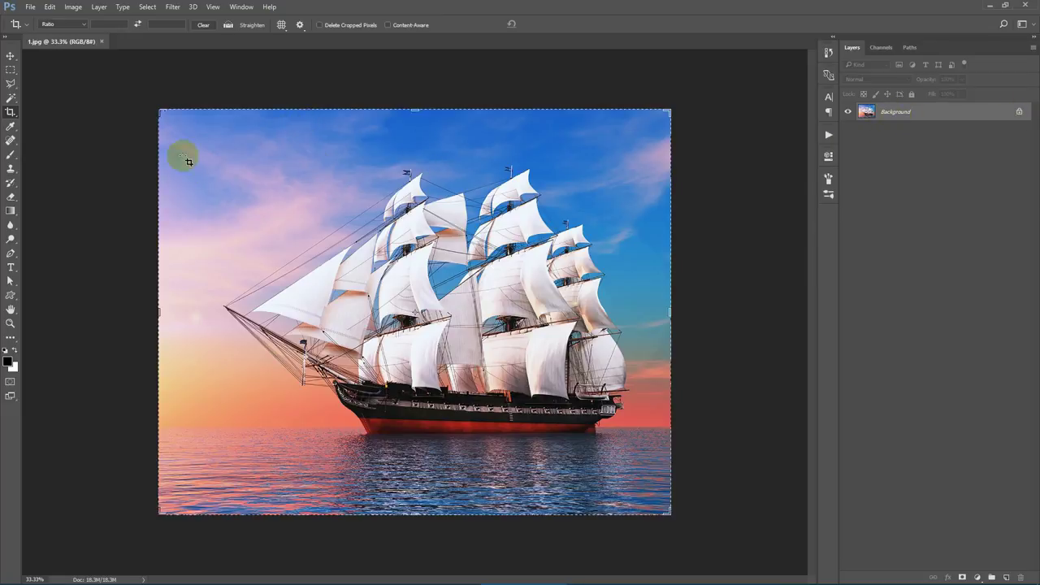
double_click(329, 249)
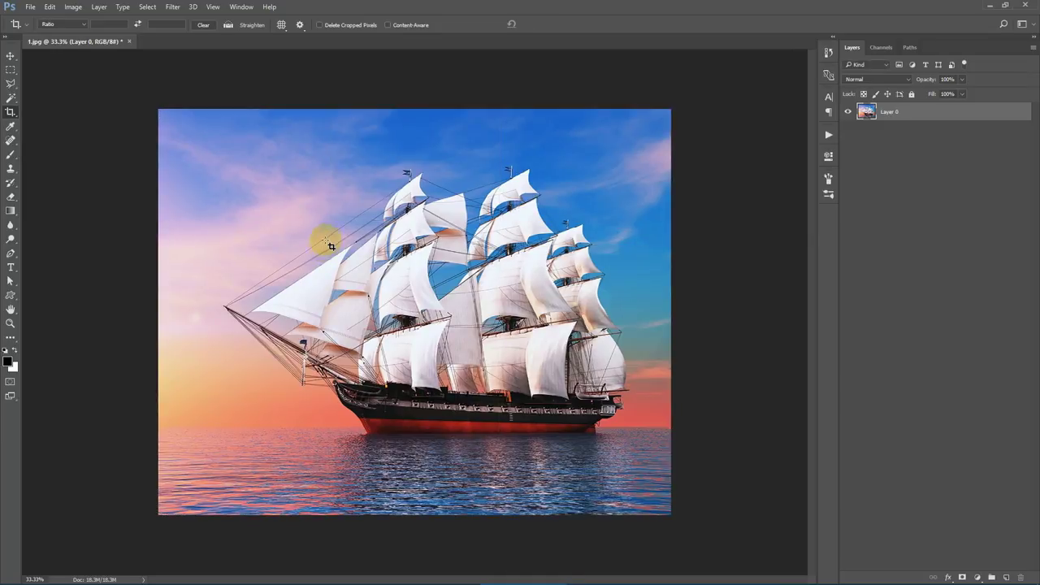
left_click(10, 70)
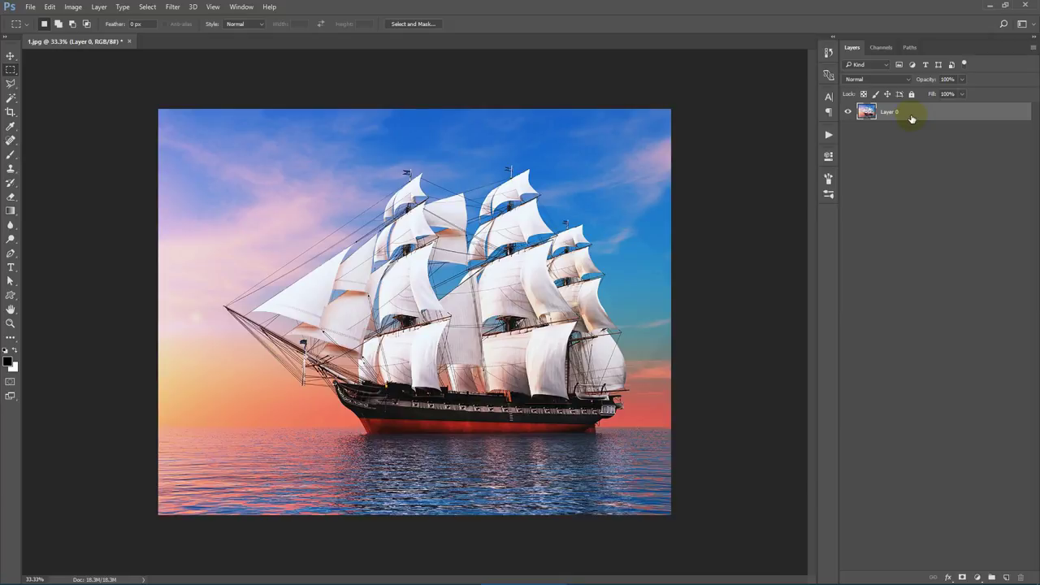
Convert Layer 0 into a Background layer.
left_click(99, 6)
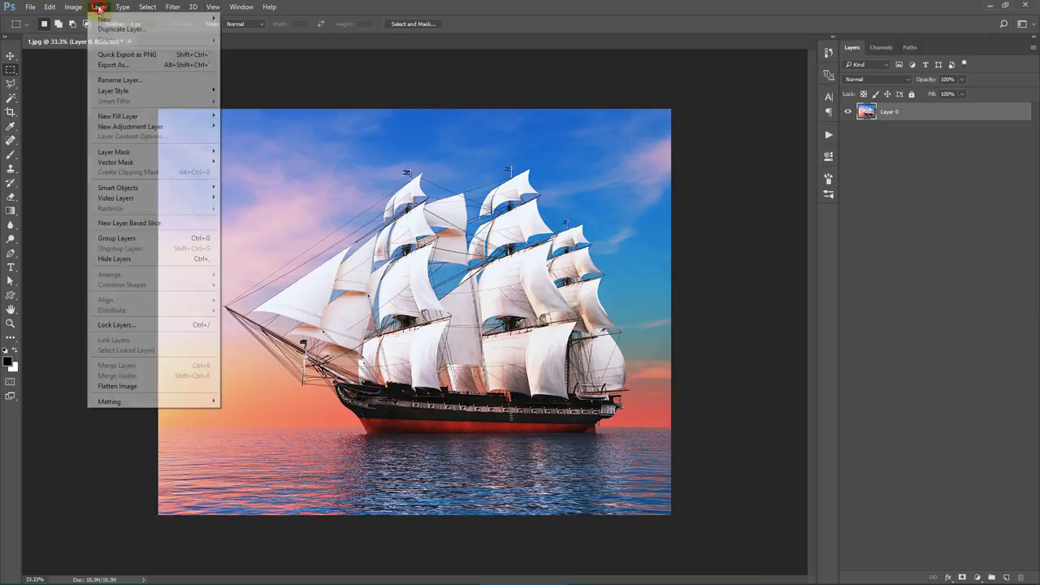
mouse_move(109, 18)
left_click(273, 31)
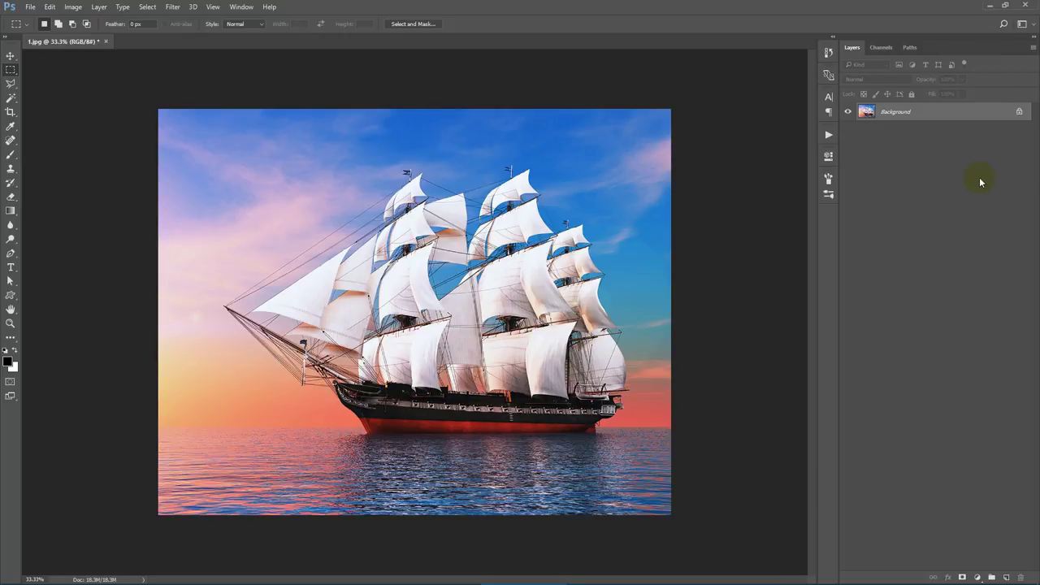
Check the image's pixel dimensions and resolution, leaving the size settings unapplied.
left_click(72, 7)
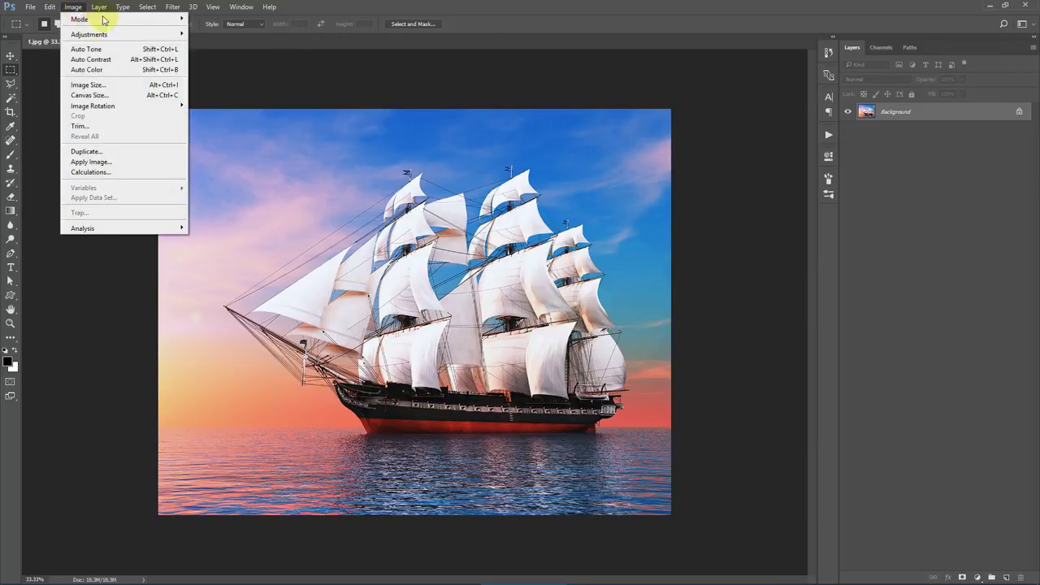
left_click(97, 86)
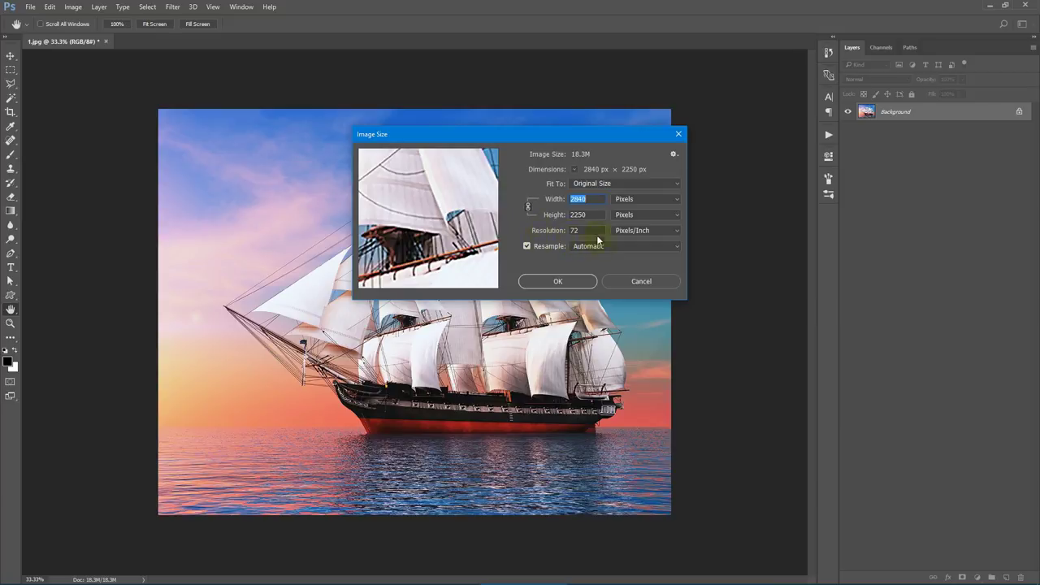
left_click(641, 281)
key("m")
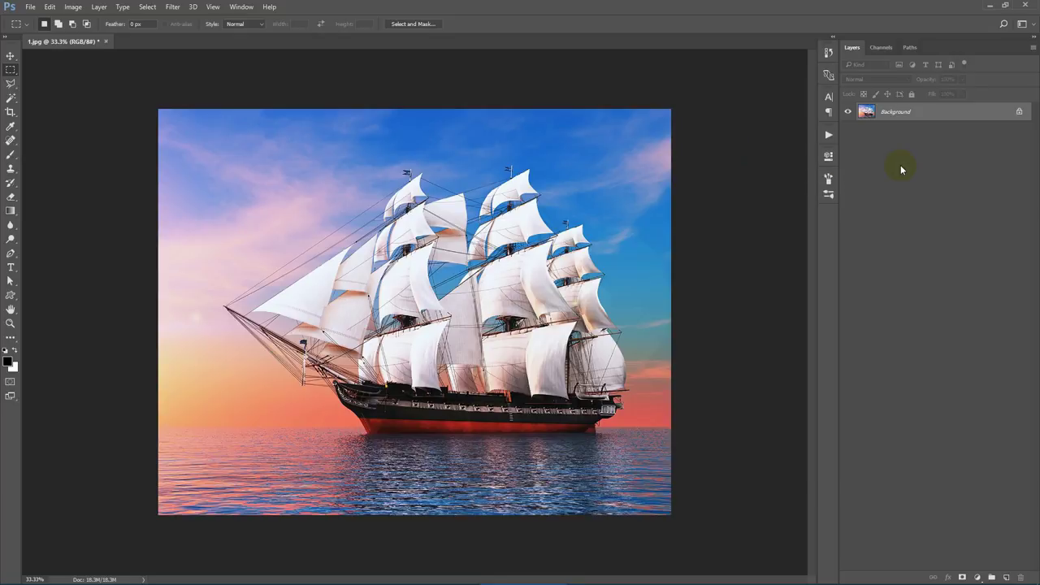
Load the action set "Impasto Oil paint Photoshop Action.atn" from the main_files_impasto_oil_paint folder and collapse the actions list.
left_click(242, 6)
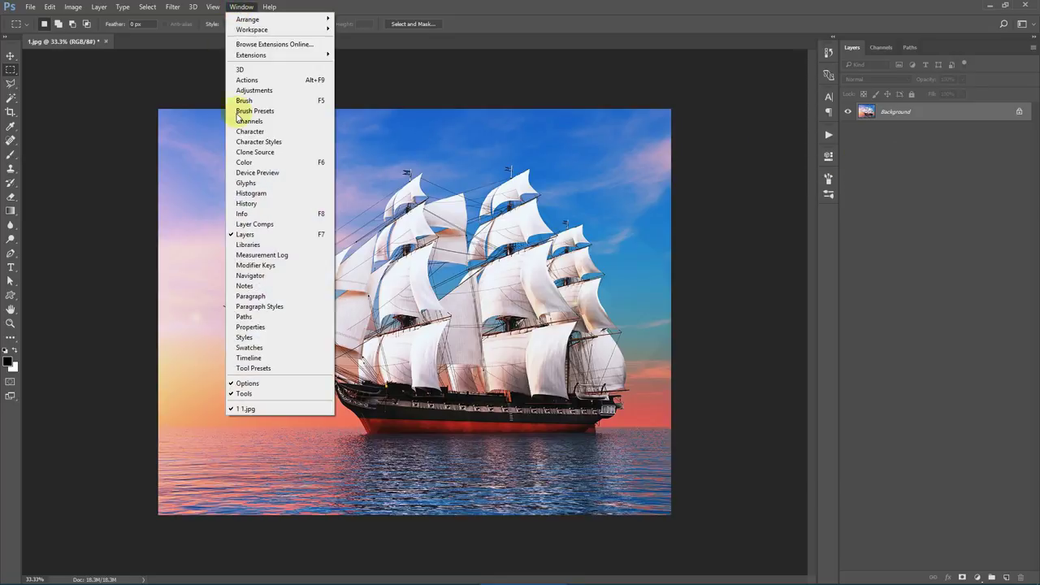
left_click(256, 80)
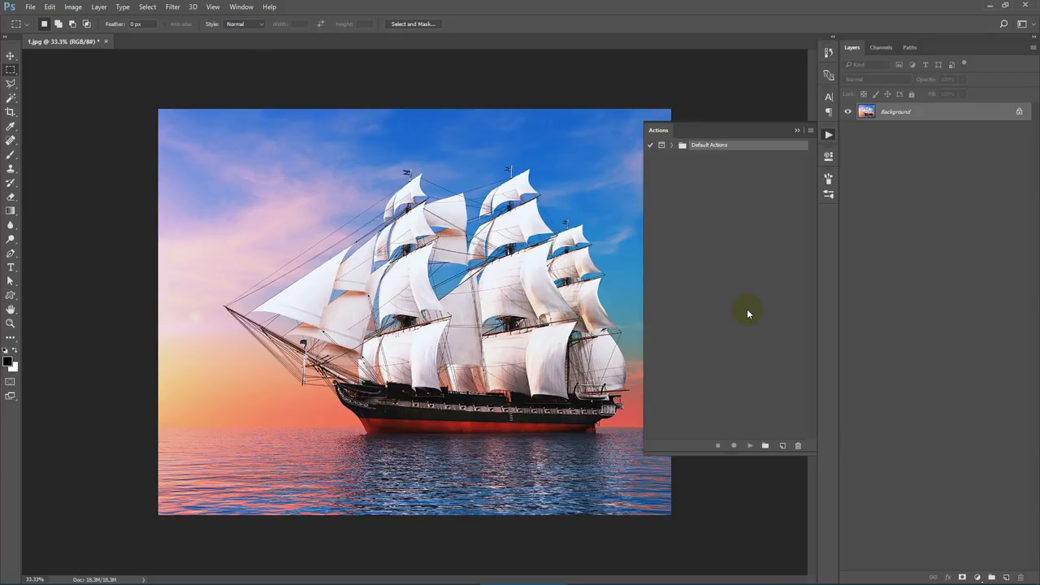
left_click(812, 132)
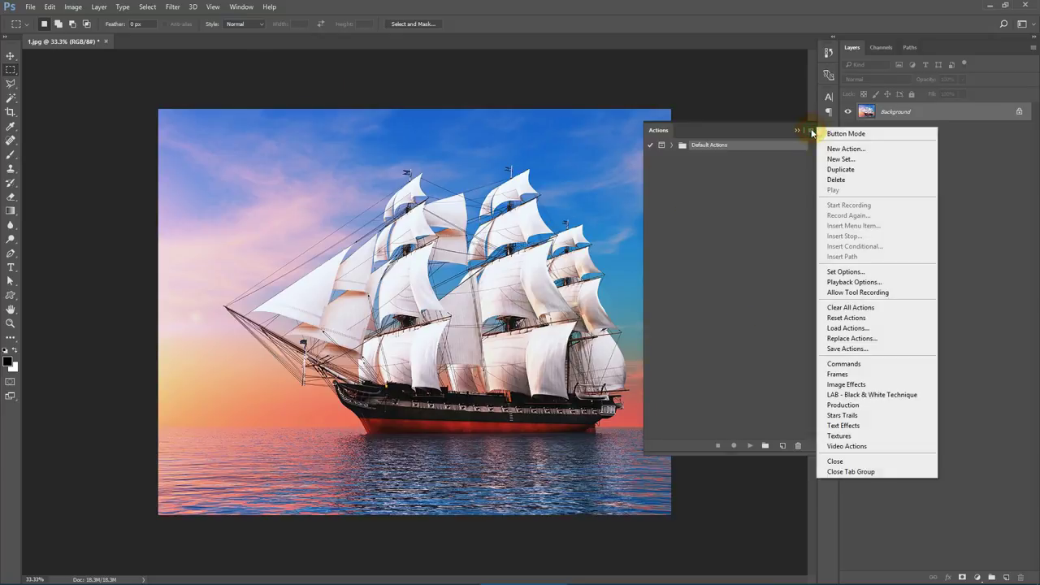
left_click(836, 330)
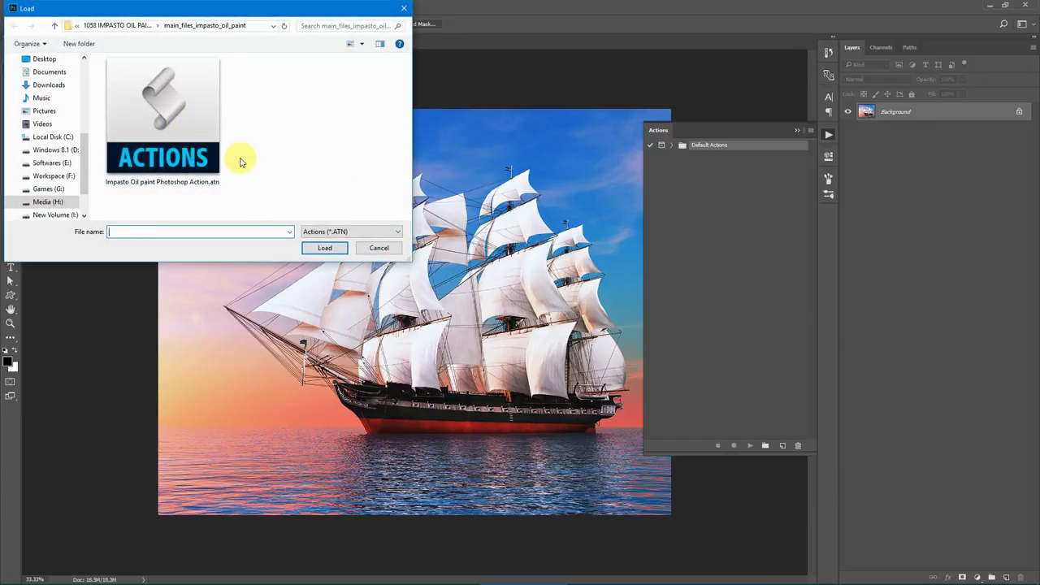
left_click(173, 105)
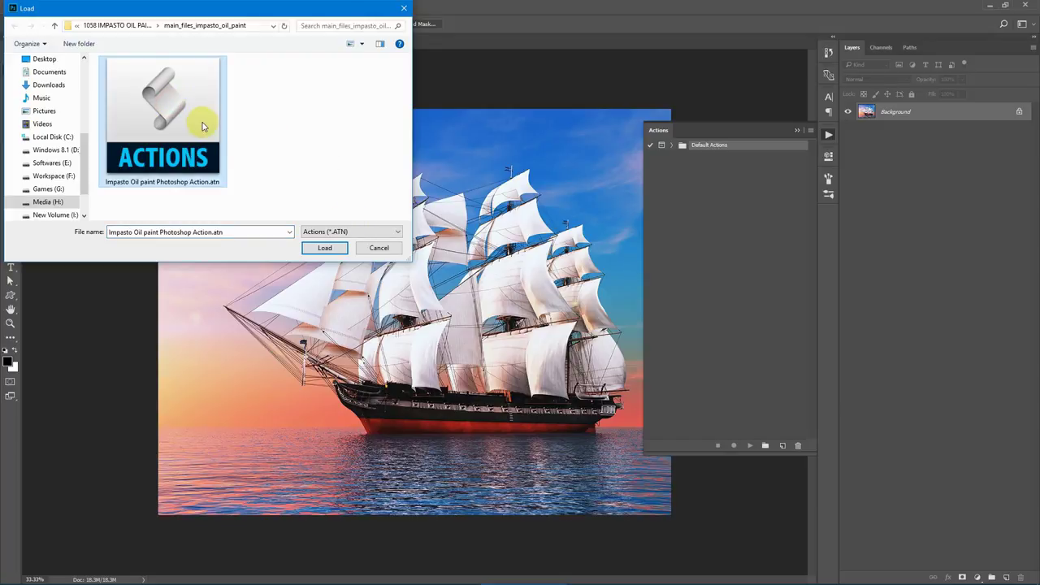
left_click(321, 248)
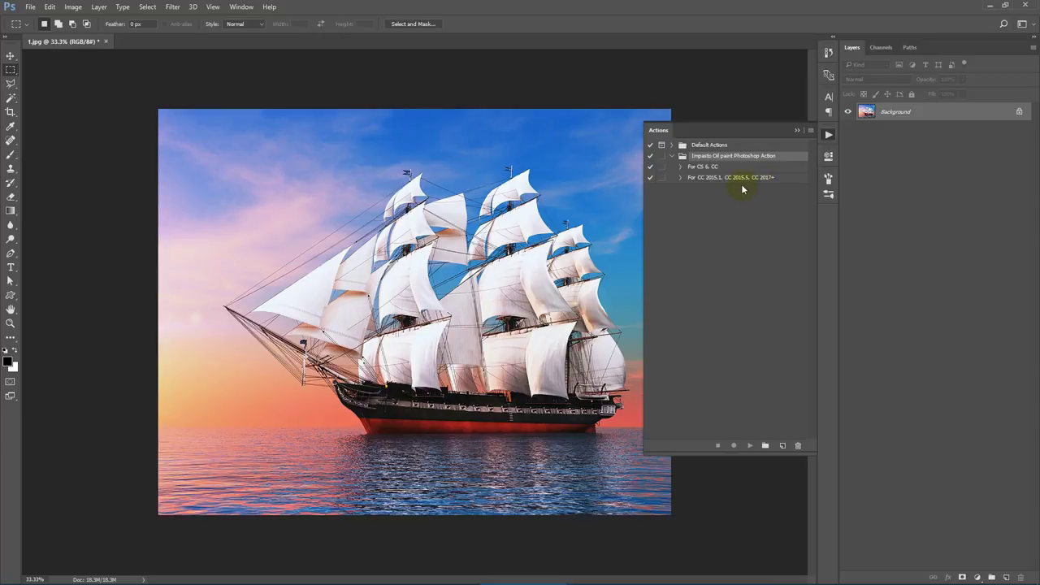
left_click(797, 132)
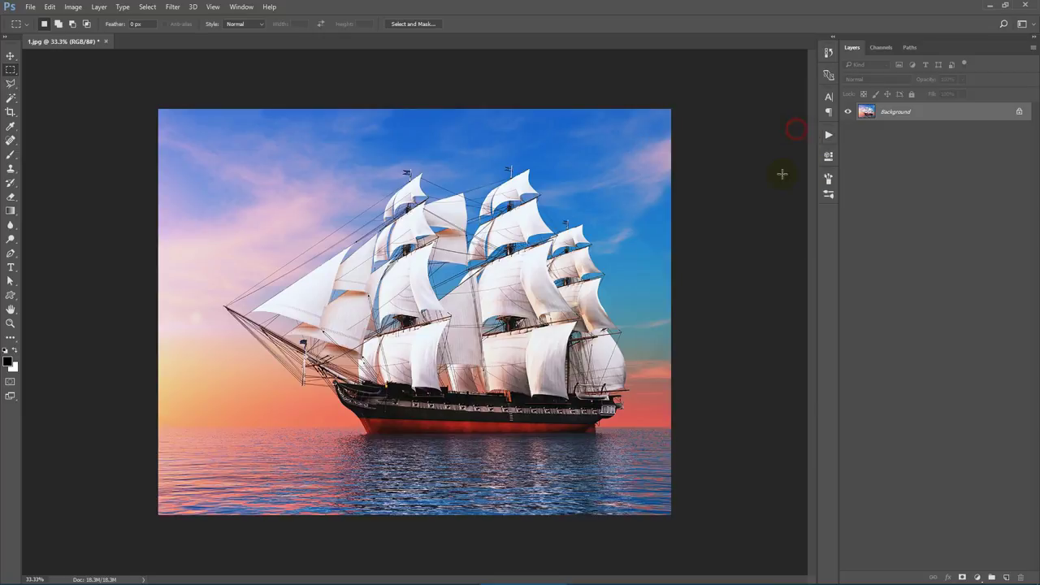
Load the brush set "Impasto Oil Paint Brushes.abr" from the main_files_impasto_oil_paint folder for the Brush tool.
left_click(10, 154)
left_click(48, 25)
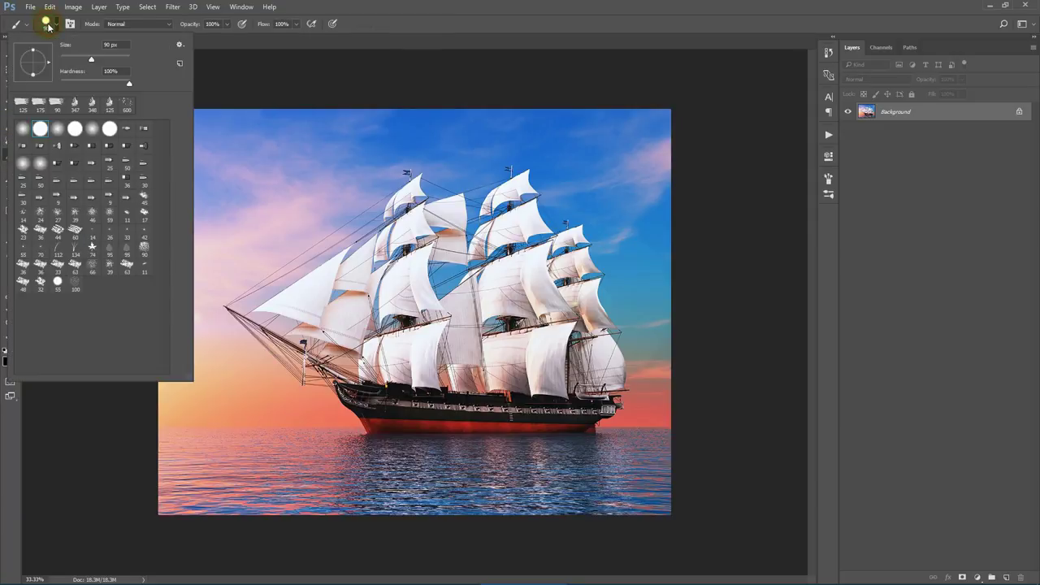
left_click(180, 47)
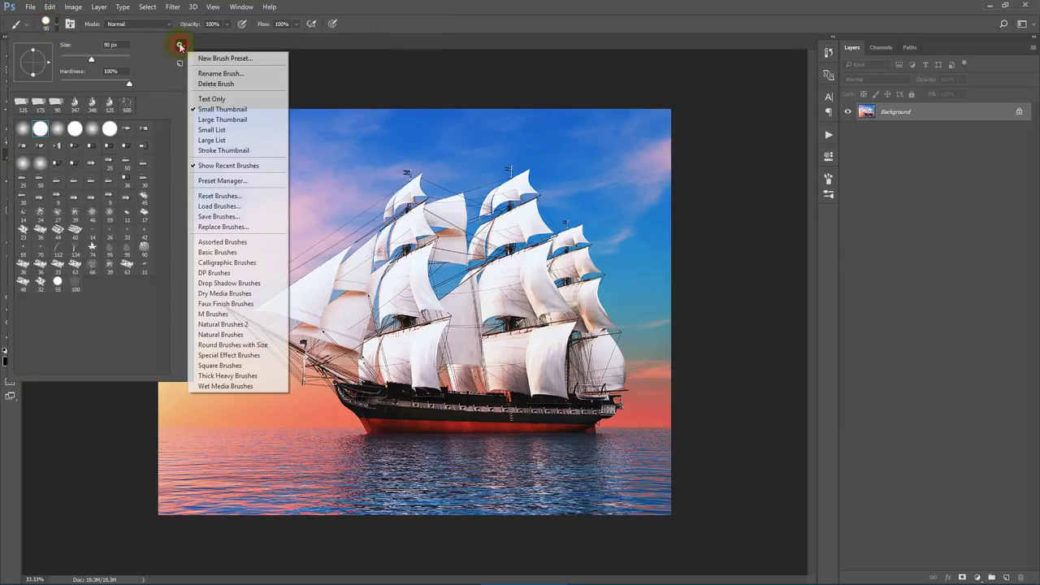
left_click(229, 206)
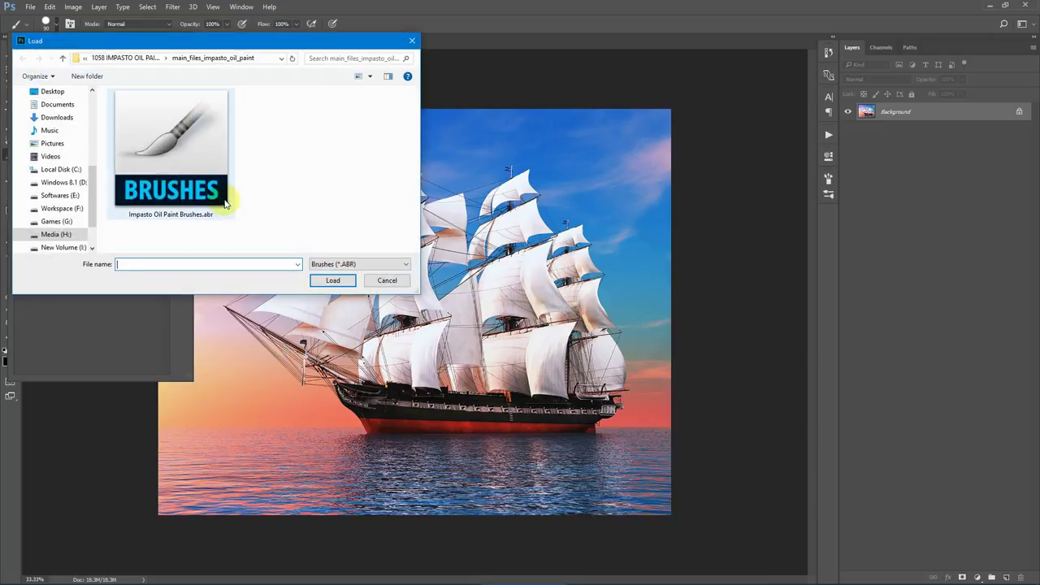
left_click(213, 166)
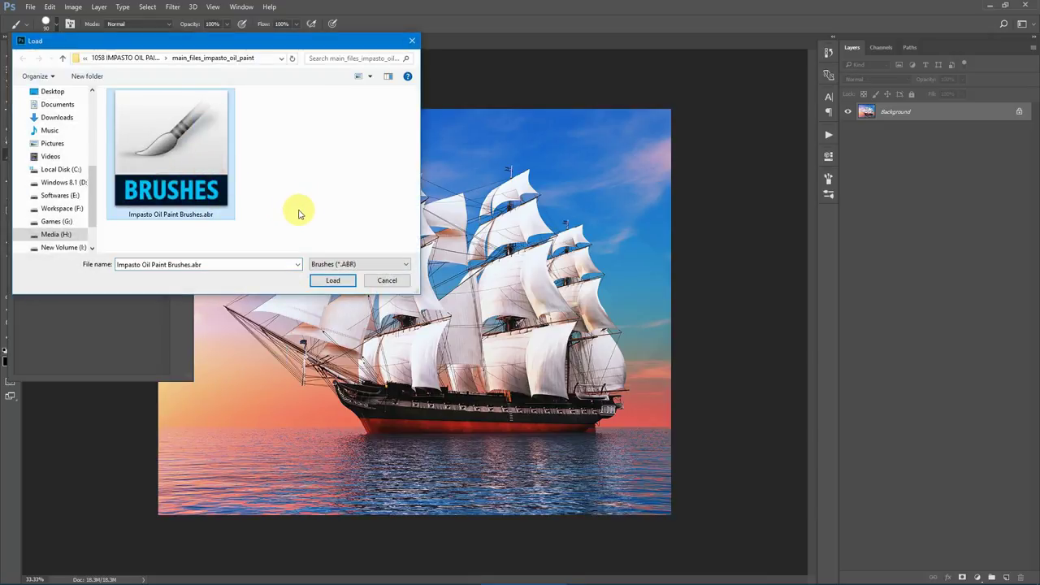
left_click(329, 281)
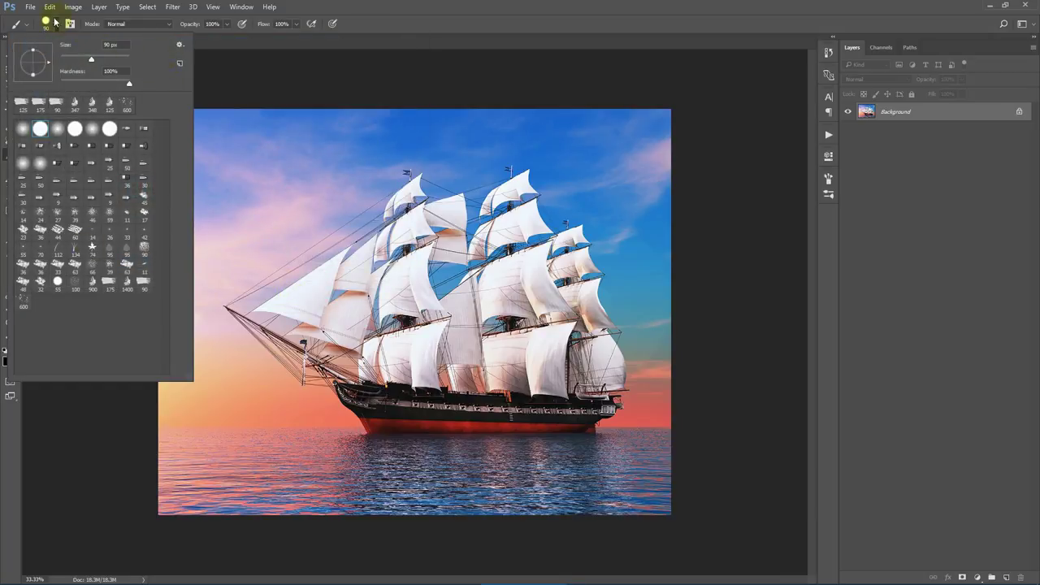
Load the pattern set "Impasto Oil Paint Patterns.pat" from the main_files_impasto_oil_paint folder through the Preset Manager.
left_click(47, 22)
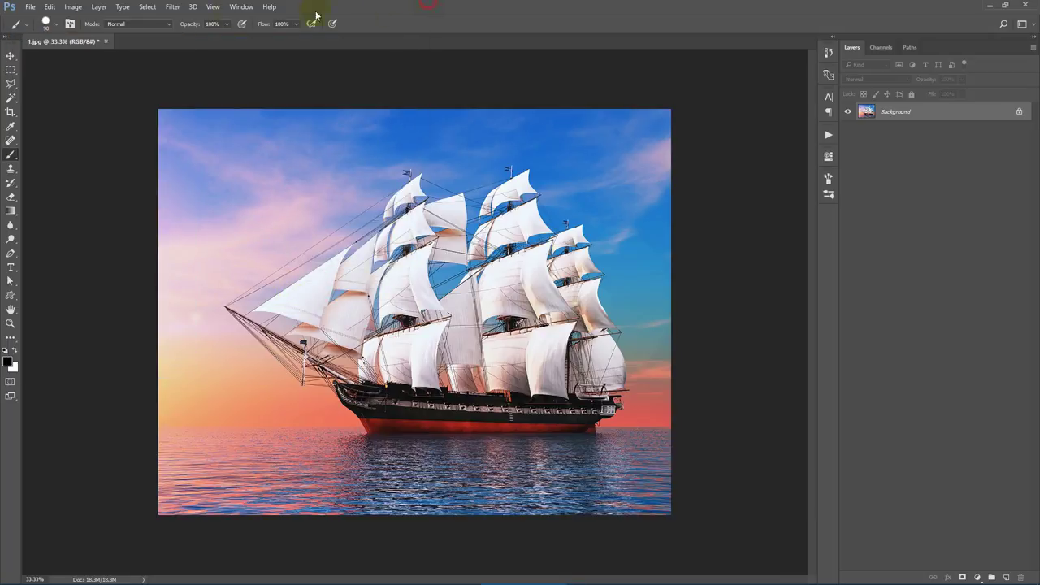
left_click(48, 8)
mouse_move(80, 336)
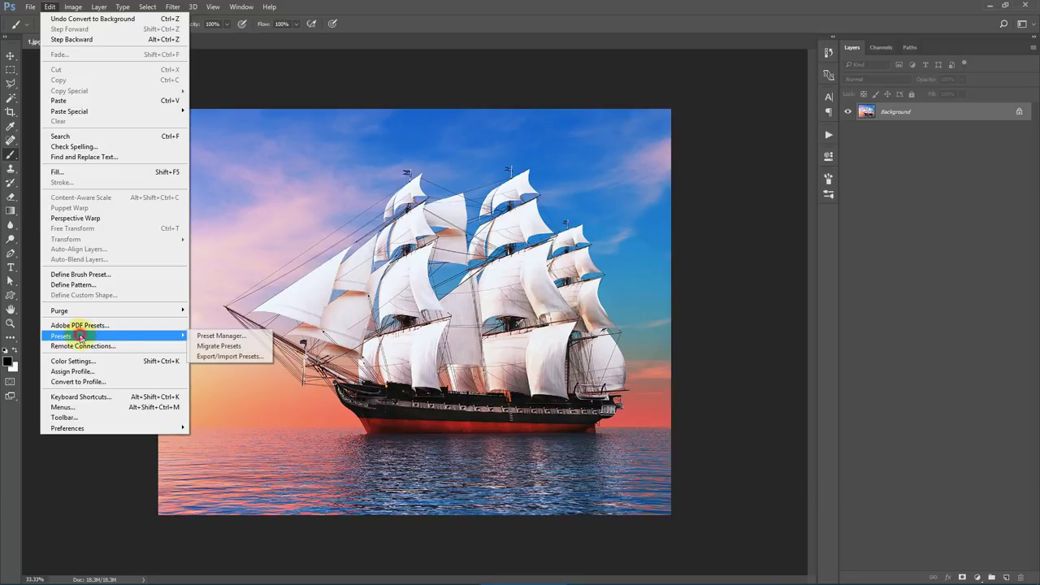
left_click(217, 336)
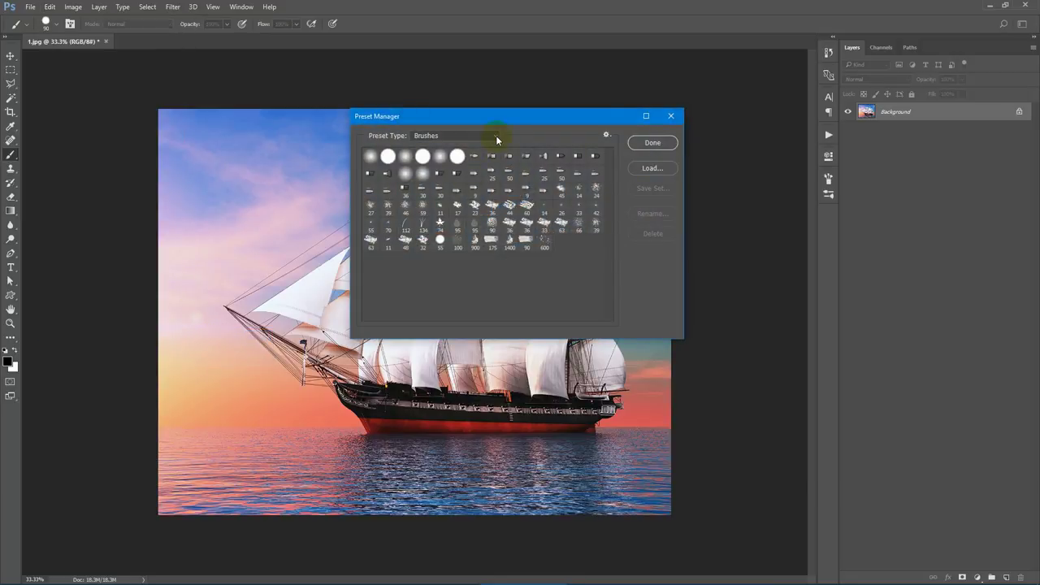
left_click(496, 137)
left_click(439, 177)
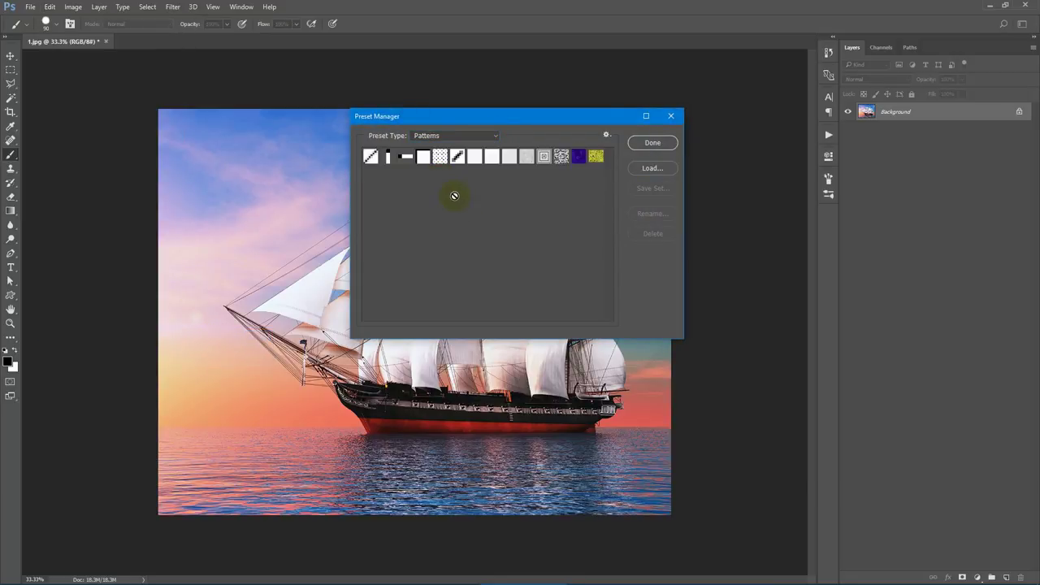
left_click(643, 172)
left_click(538, 247)
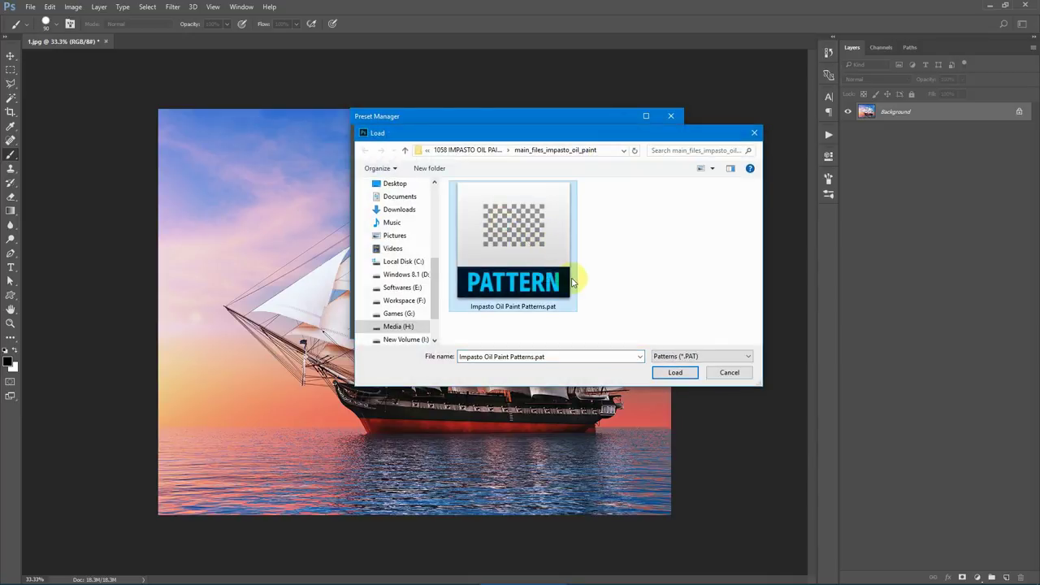
left_click(687, 372)
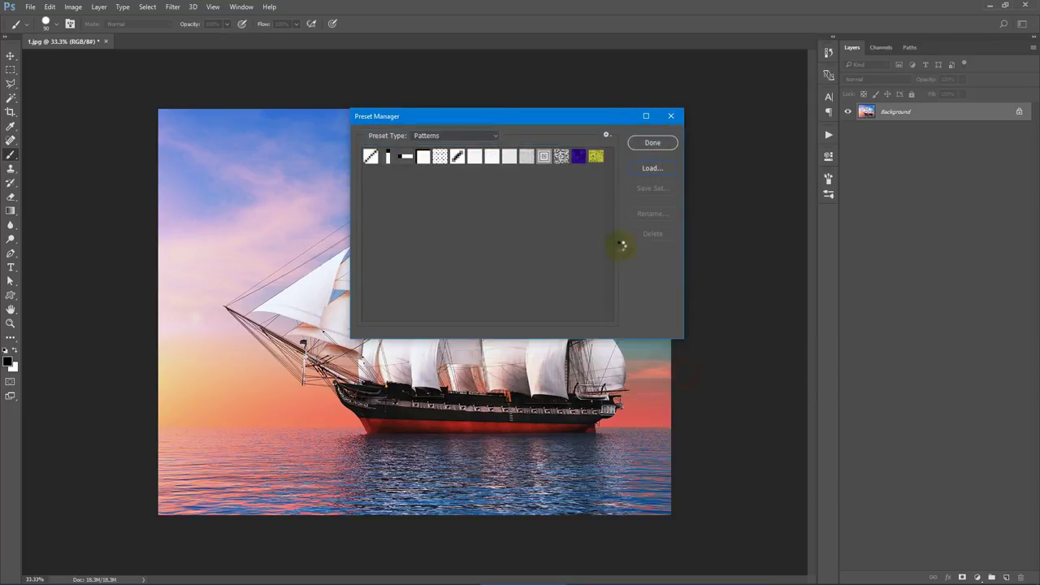
left_click(654, 143)
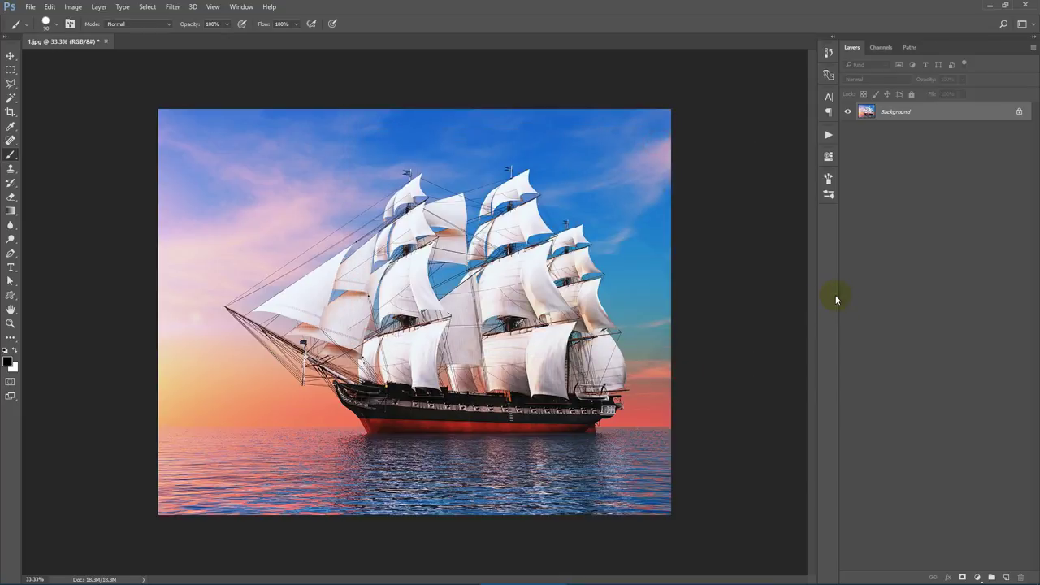
Show the actions list and, with the Brush tool active, check its opacity and flow settings.
left_click(829, 135)
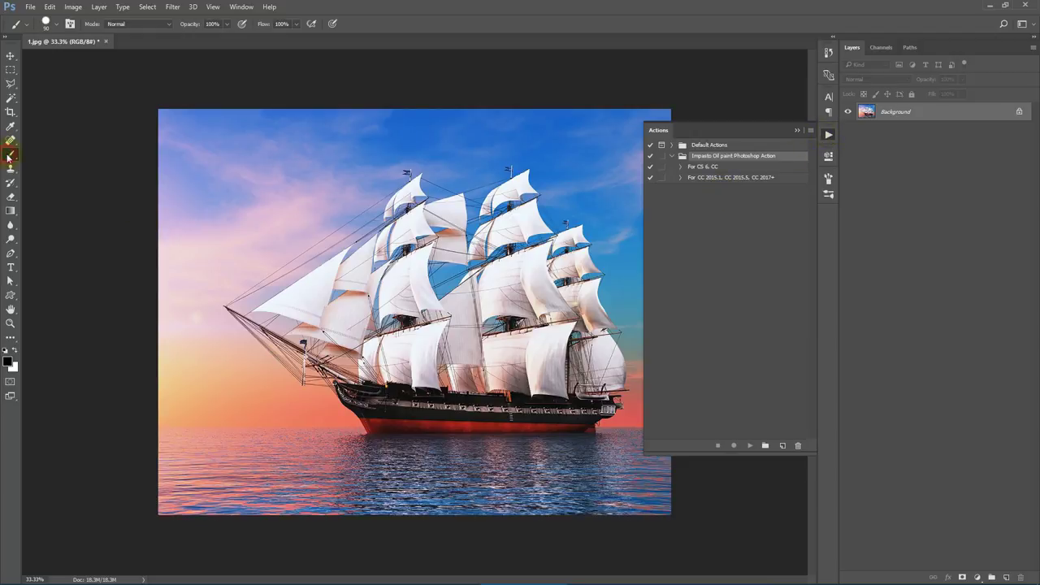
left_click(212, 24)
left_click(281, 24)
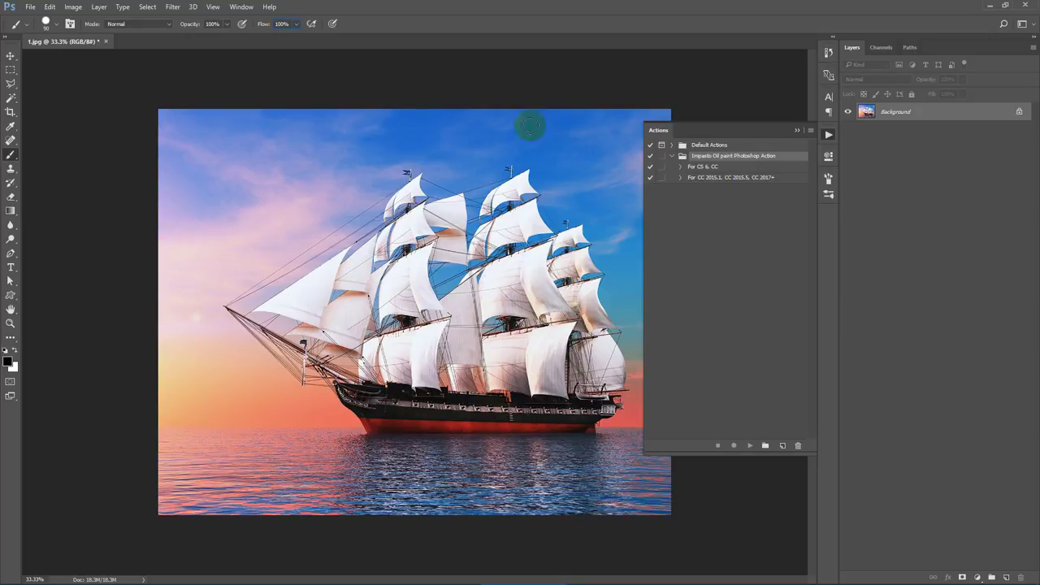
Look up the installed Photoshop version in the program information and close it again.
left_click(269, 7)
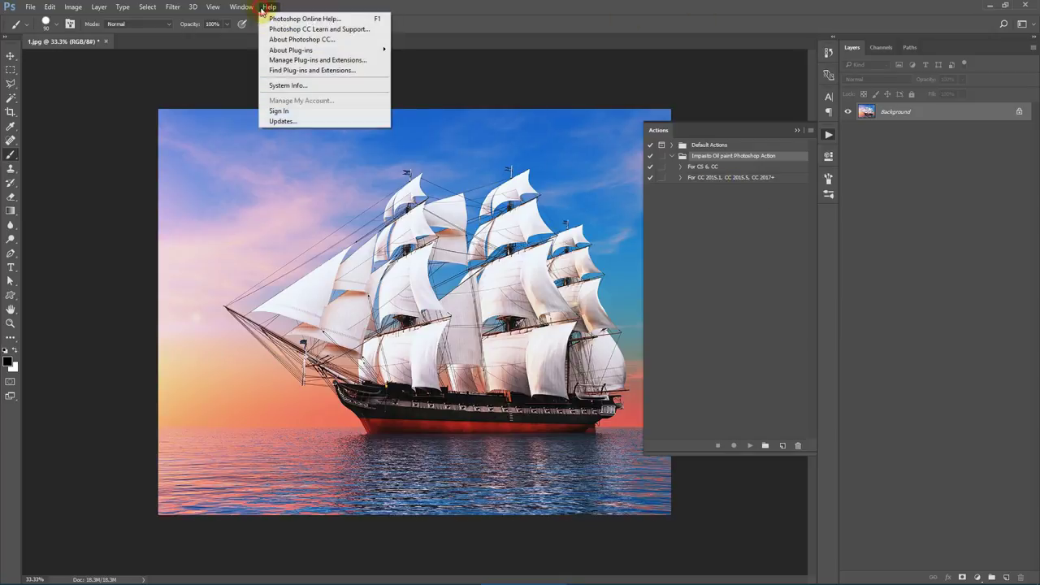
left_click(300, 39)
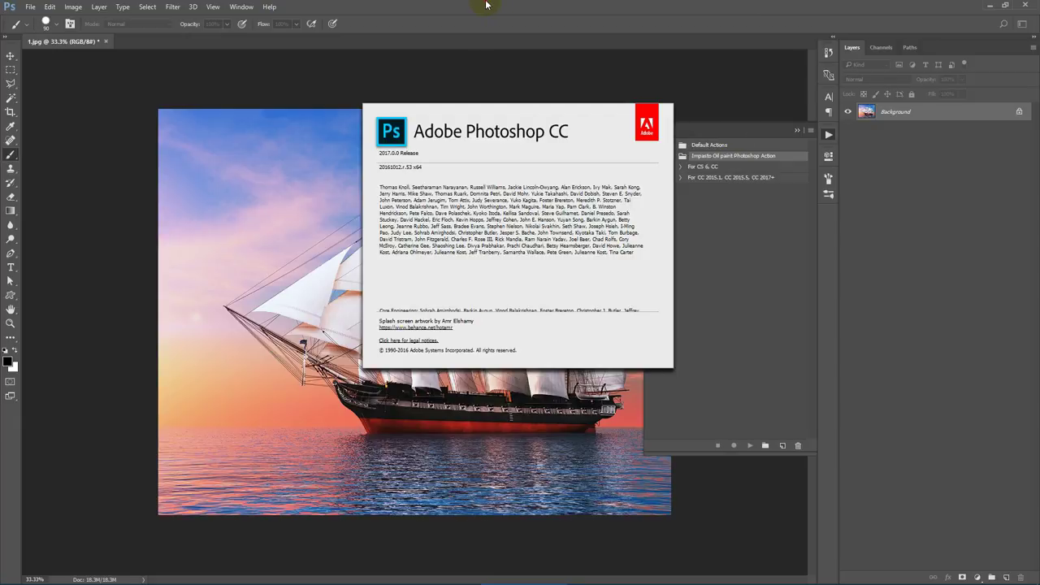
left_click(486, 5)
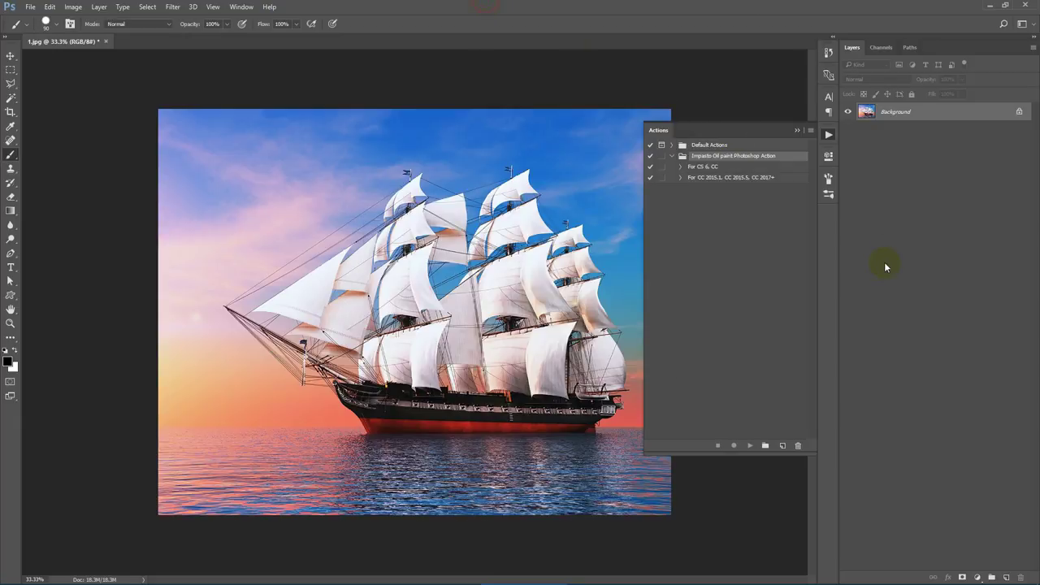
Run the action "For CC 2015.1, CC 2015.5, CC 2017+" on the ship photo and inspect the painted result up close.
left_click(738, 178)
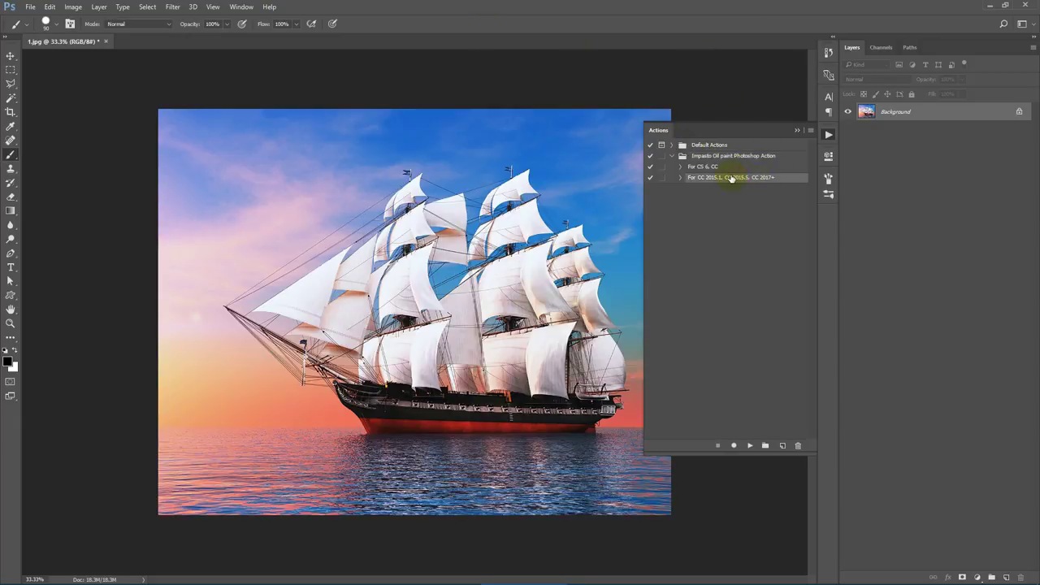
left_click(751, 446)
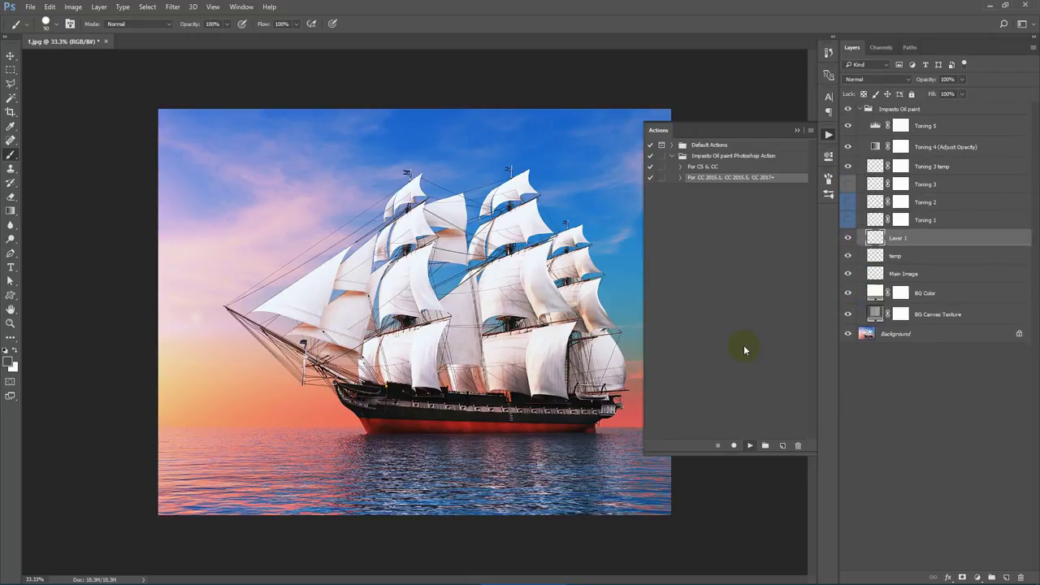
left_click(799, 133)
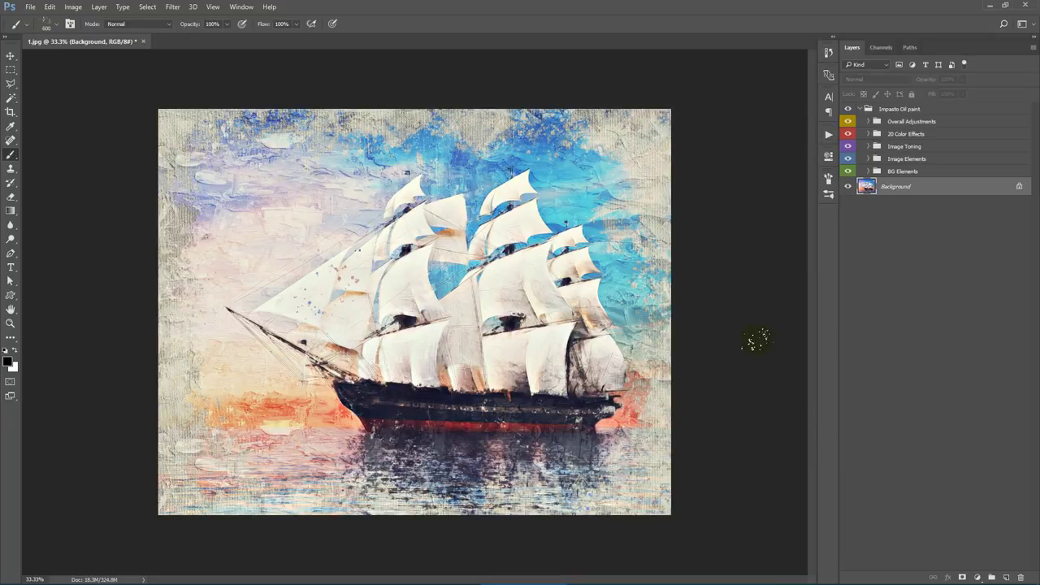
left_click(11, 324)
left_click(372, 284)
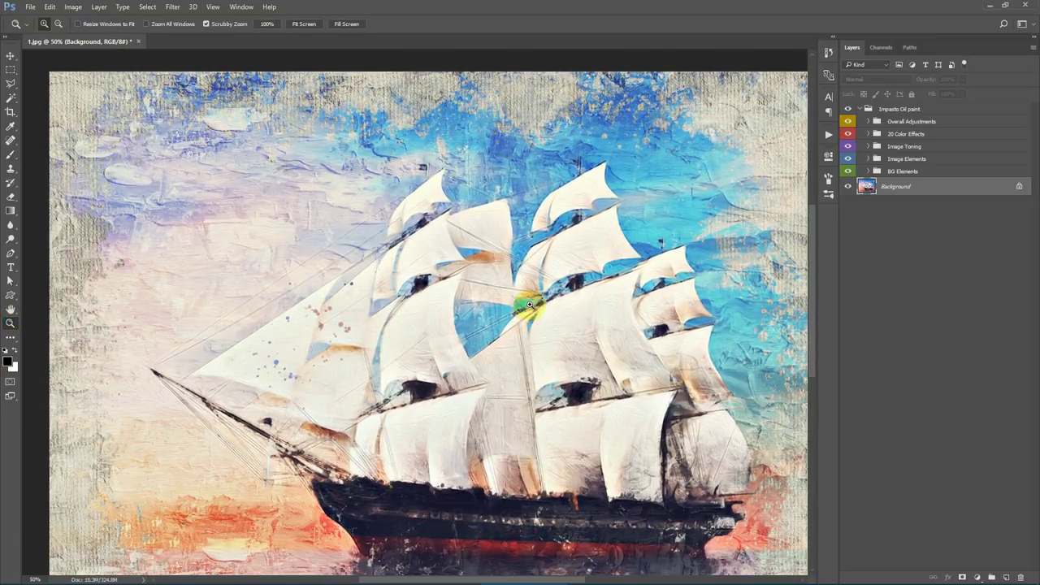
scroll(516, 311, "down", 2)
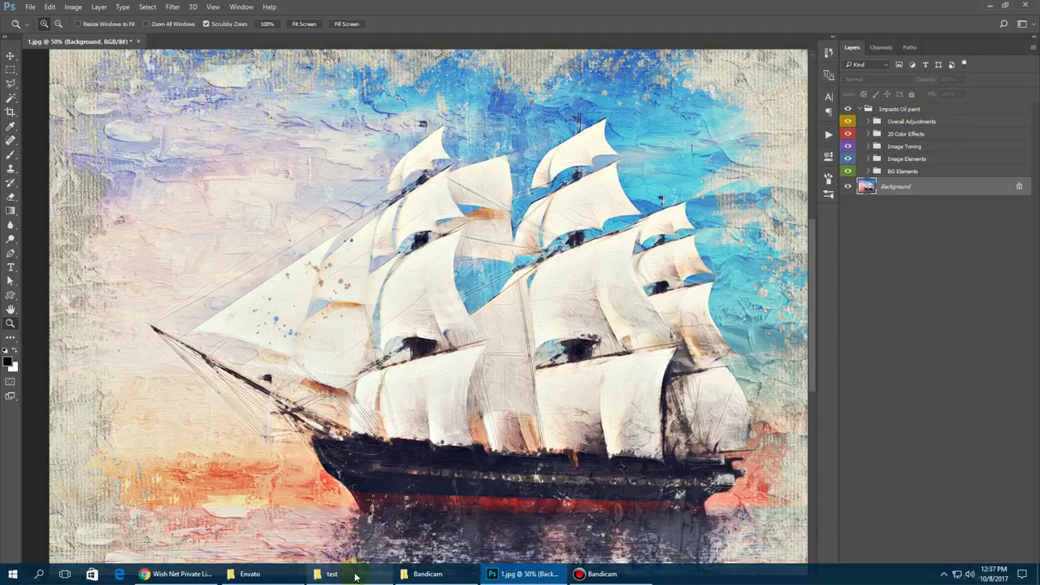
Open the photo 5.jpg from the test folder in Photoshop as a separate document.
left_click(346, 574)
left_click(306, 143)
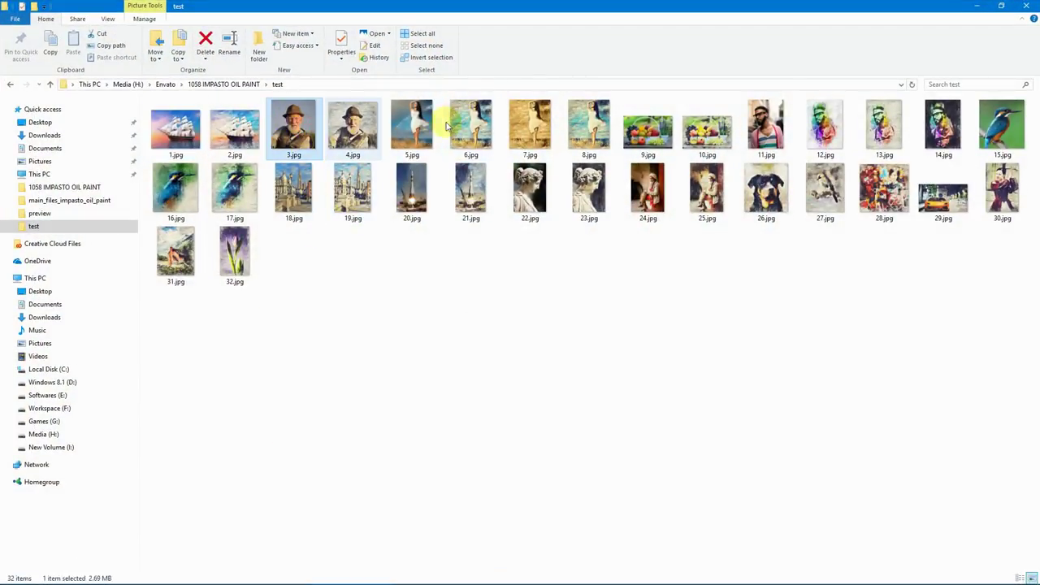
left_click(415, 129)
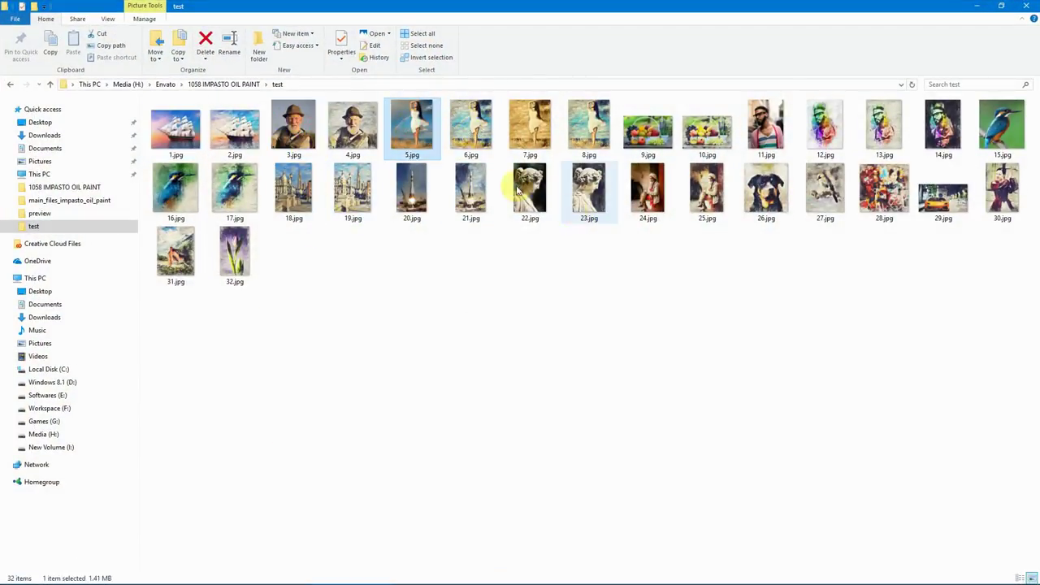
mouse_move(294, 130)
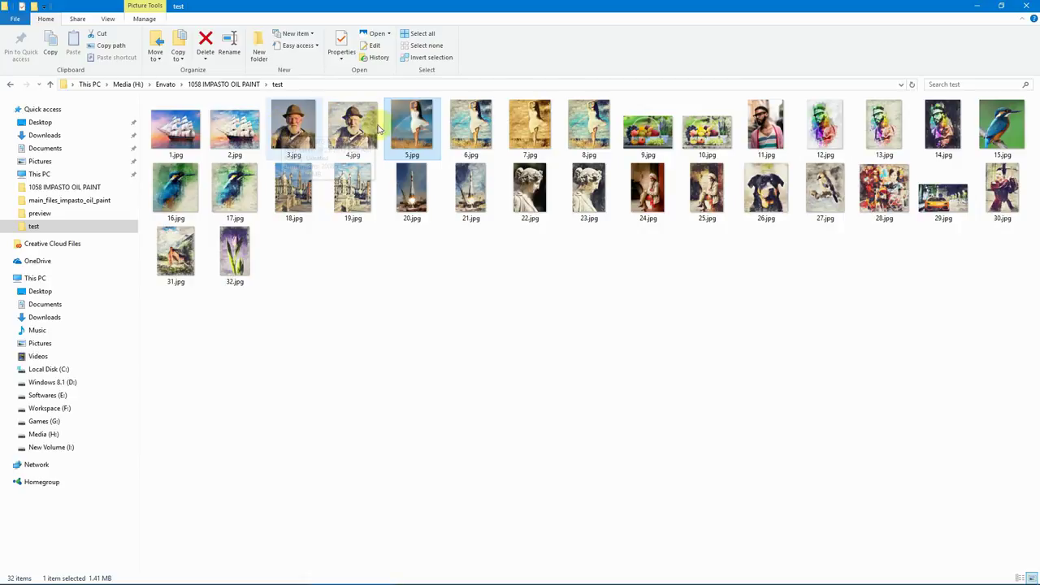
left_click(286, 128)
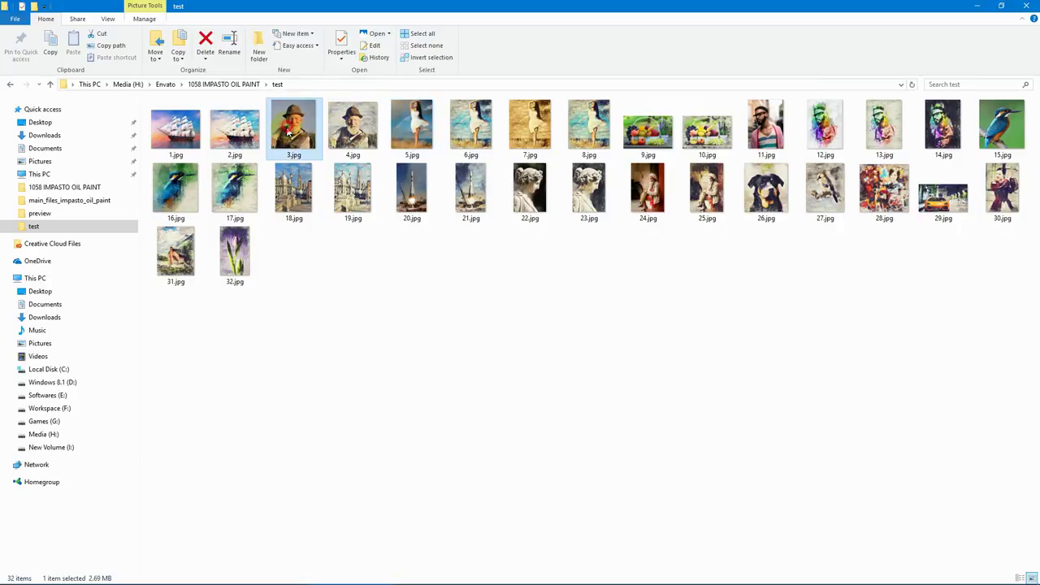
mouse_move(285, 124)
left_mouse_down()
mouse_move(320, 204)
mouse_move(410, 570)
mouse_move(512, 525)
mouse_move(285, 122)
left_mouse_up()
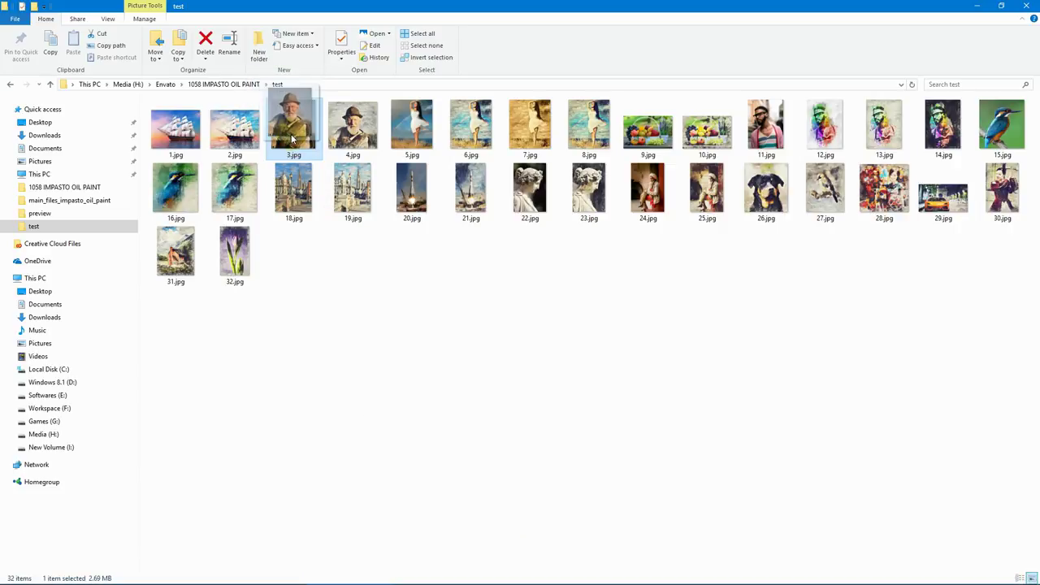
left_click(404, 117)
left_click_drag(404, 118, 579, 227)
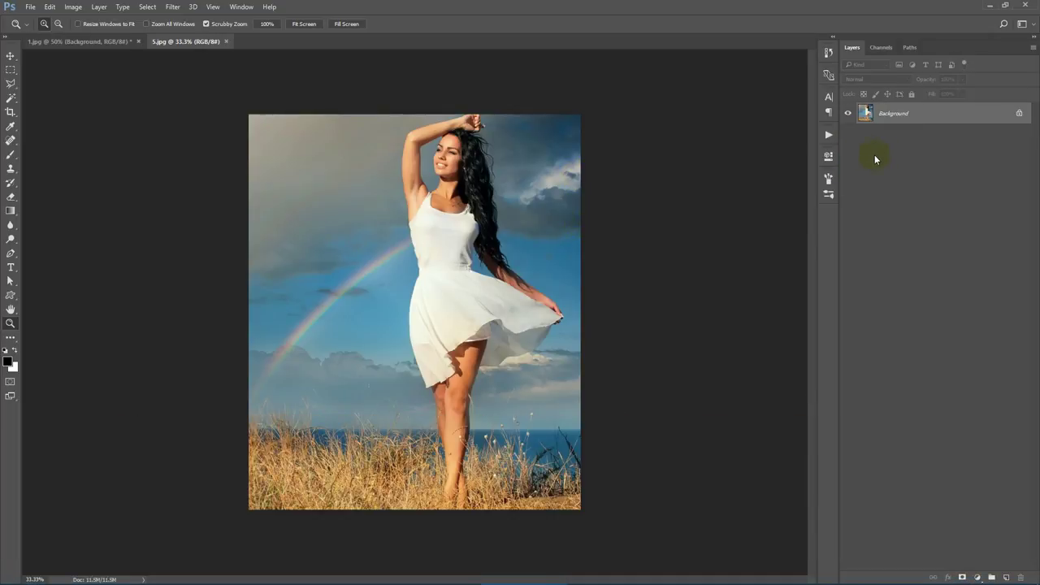
Run the action "For CC 2015.1, CC 2015.5, CC 2017+" on 5.jpg and hide the actions list.
left_click(829, 136)
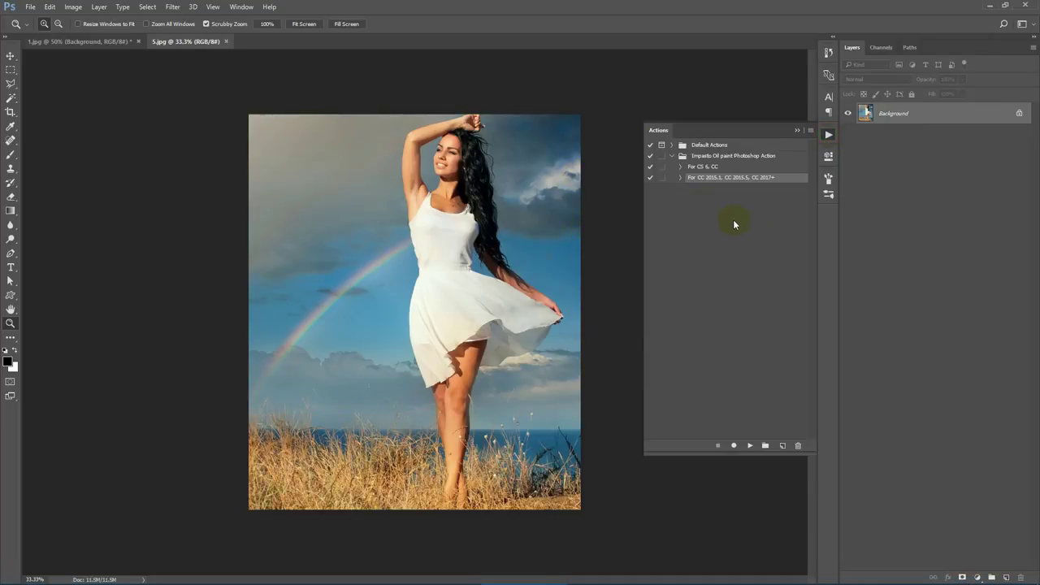
left_click(750, 446)
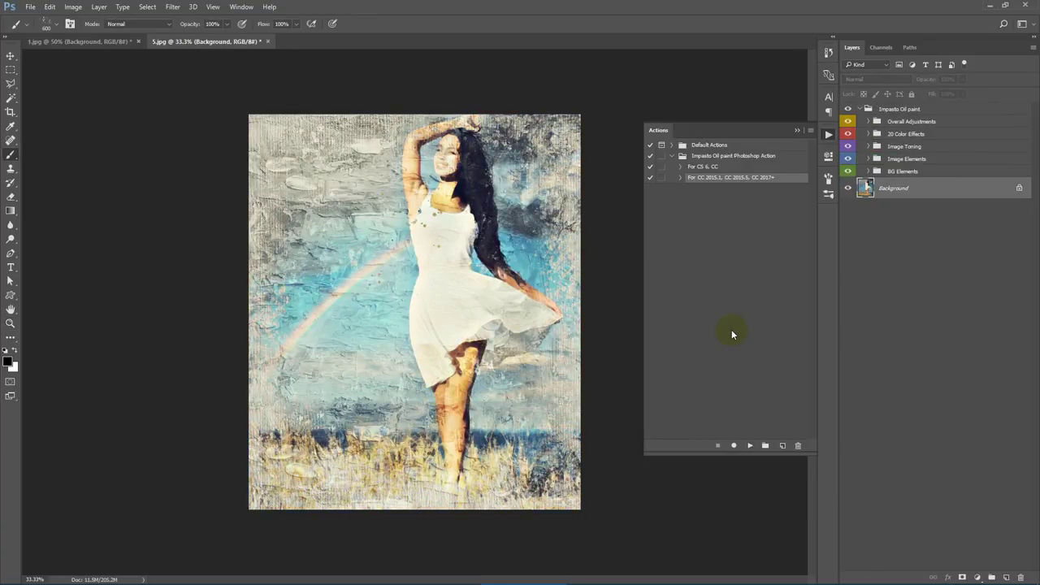
left_click(796, 131)
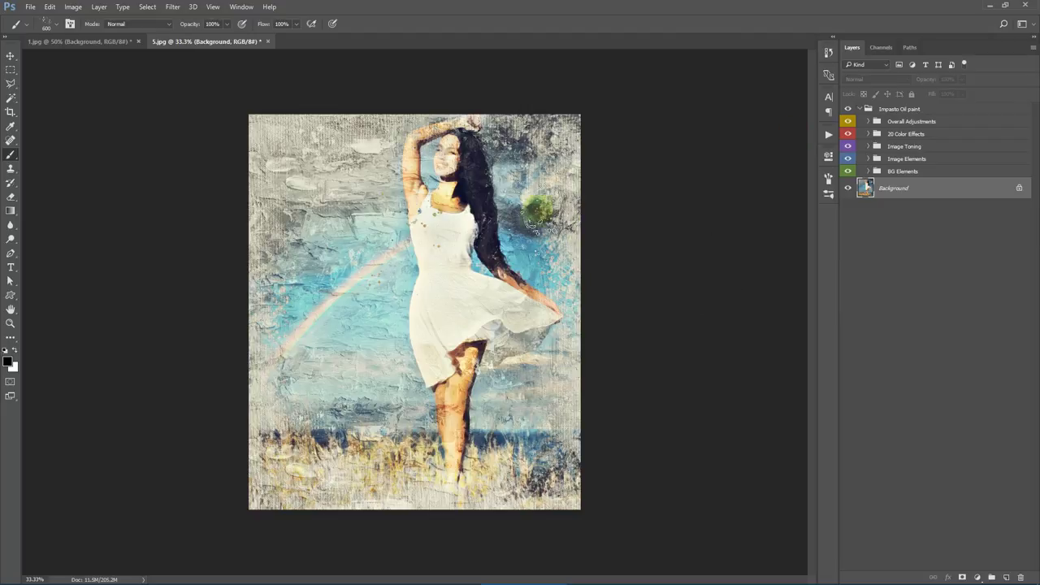
left_click(10, 322)
left_click(536, 243)
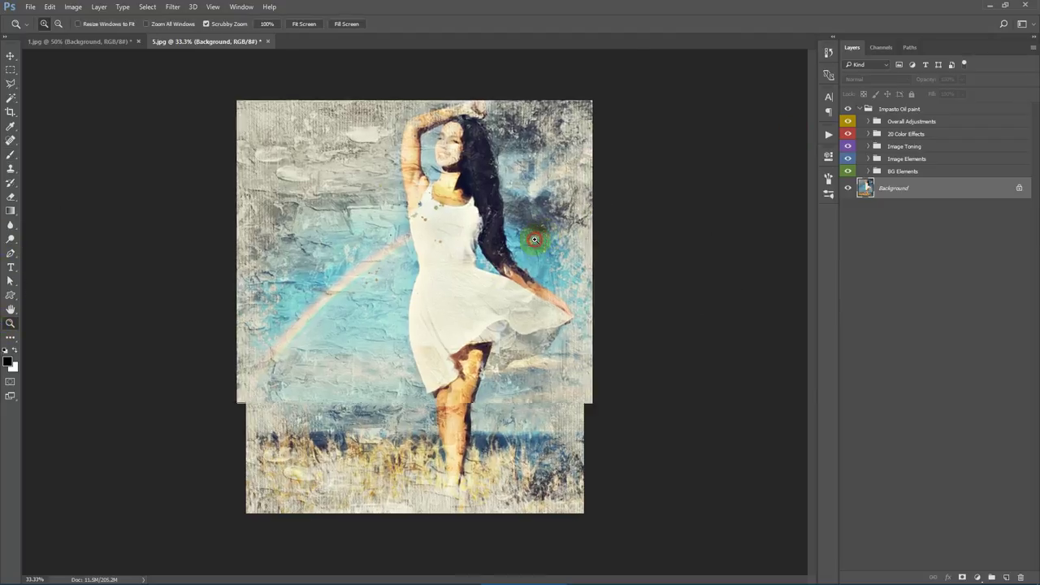
Expand the Image Elements group in 5.jpg, show the "Main Image Complete (Show / Hide)" layer and inspect the painted texture.
left_click(869, 158)
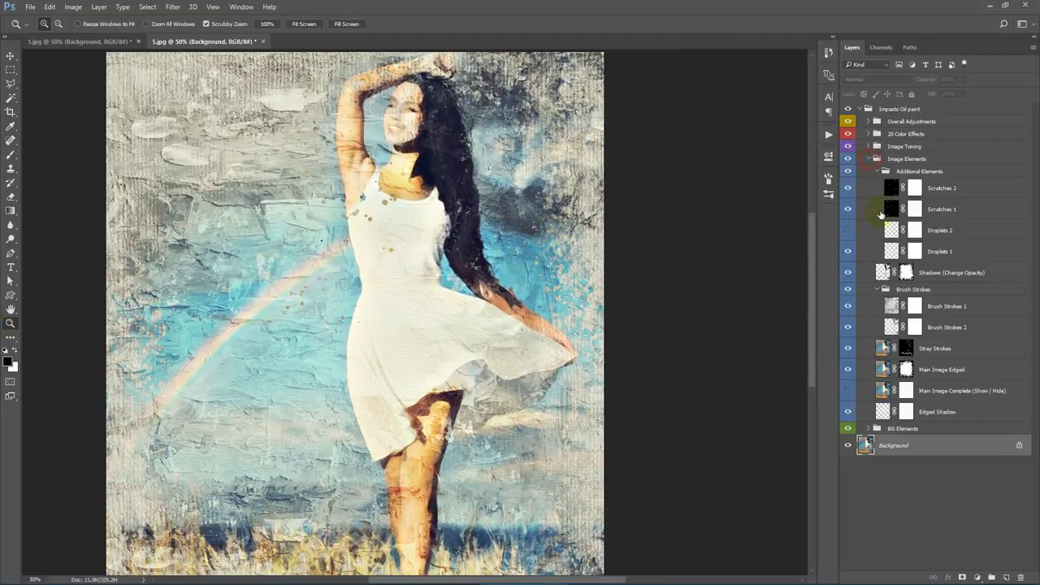
left_click(851, 391)
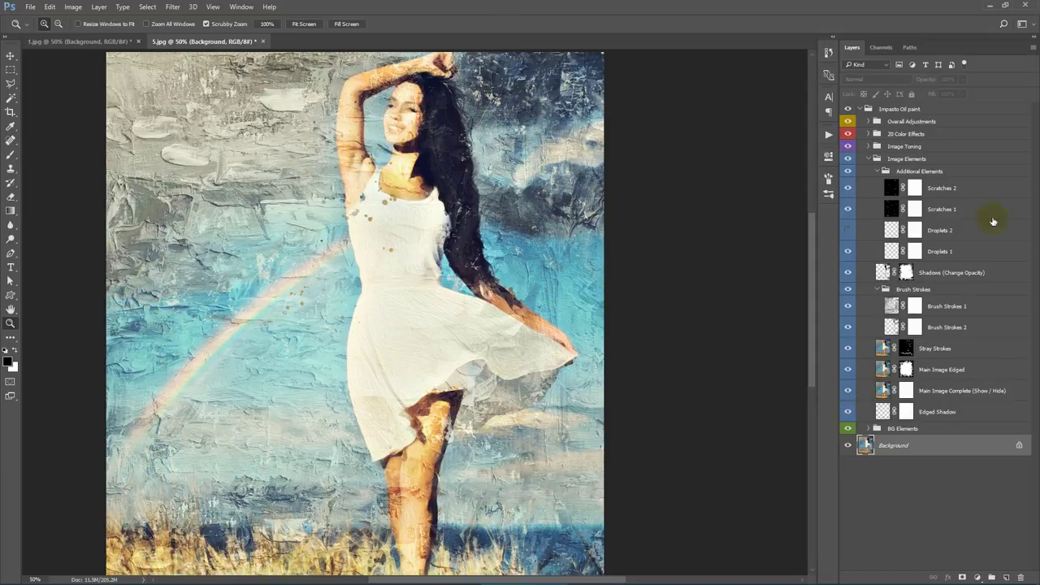
left_click(351, 174)
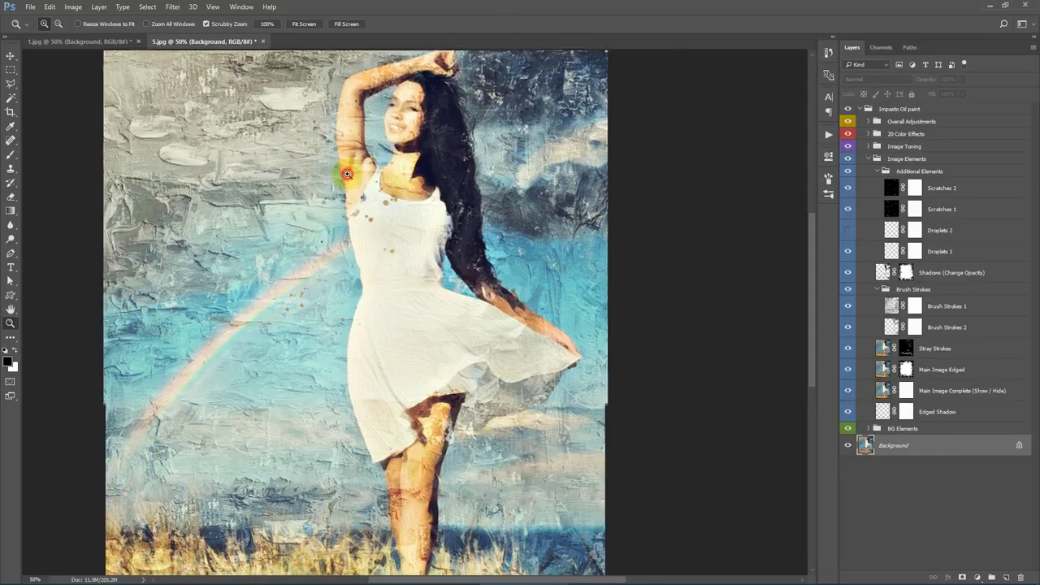
scroll(447, 342, "up", 2)
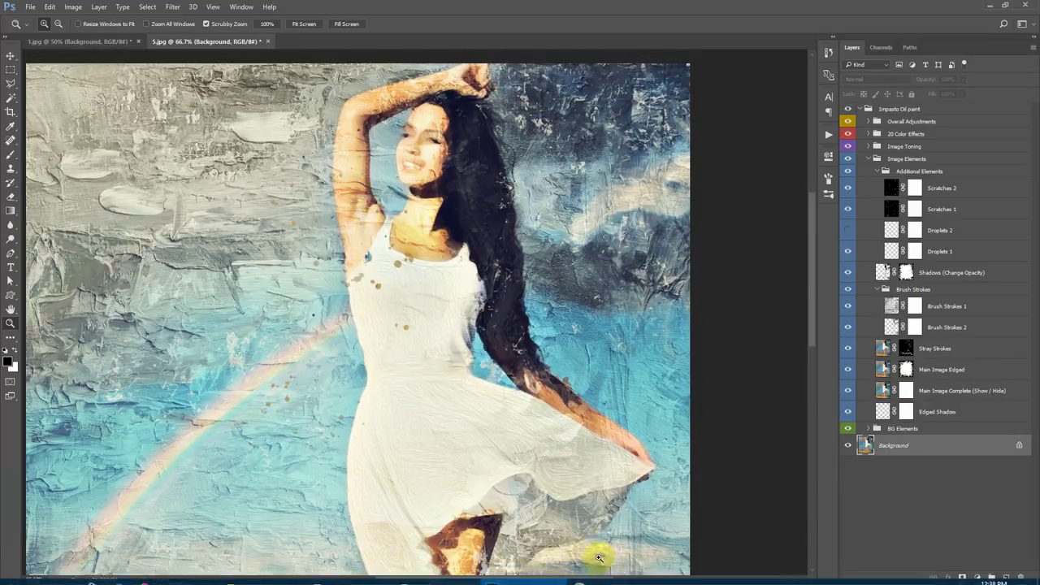
left_click_drag(583, 580, 562, 580)
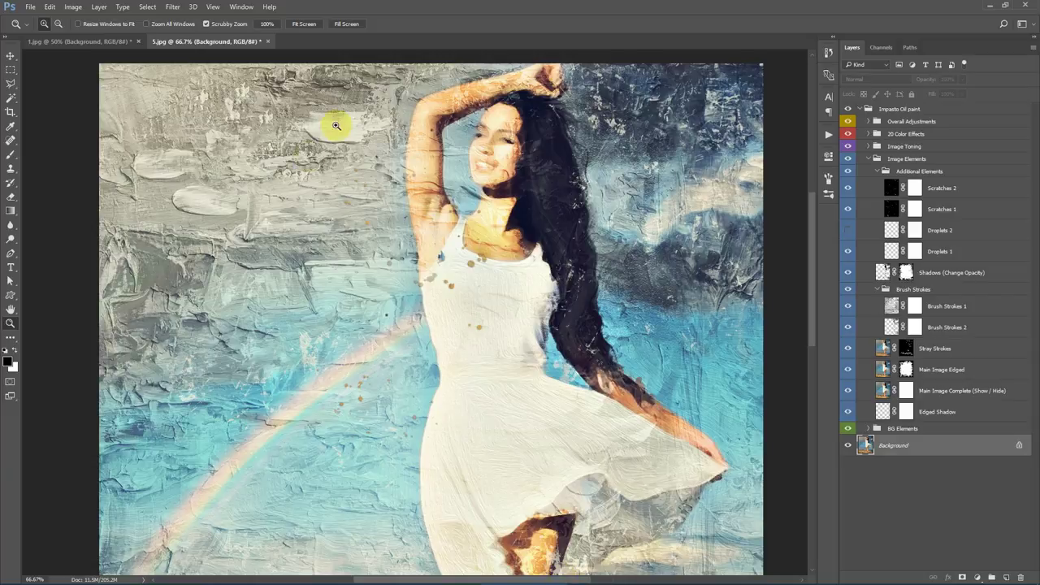
mouse_move(816, 214)
left_mouse_down()
mouse_move(824, 321)
mouse_move(823, 213)
left_mouse_up()
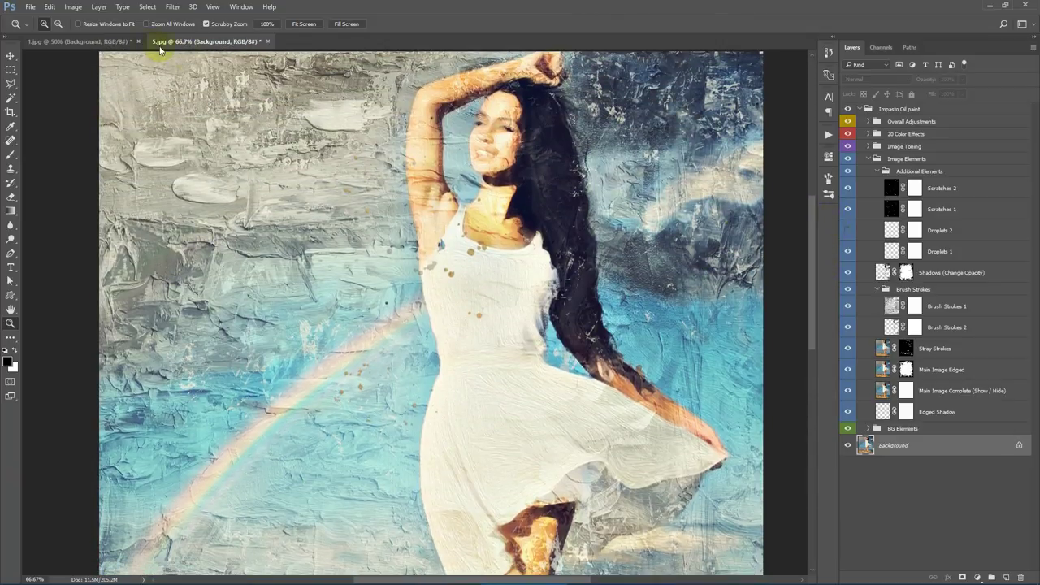
Switch back to the ship document 1.jpg and look over its oil paint effect.
left_click(68, 42)
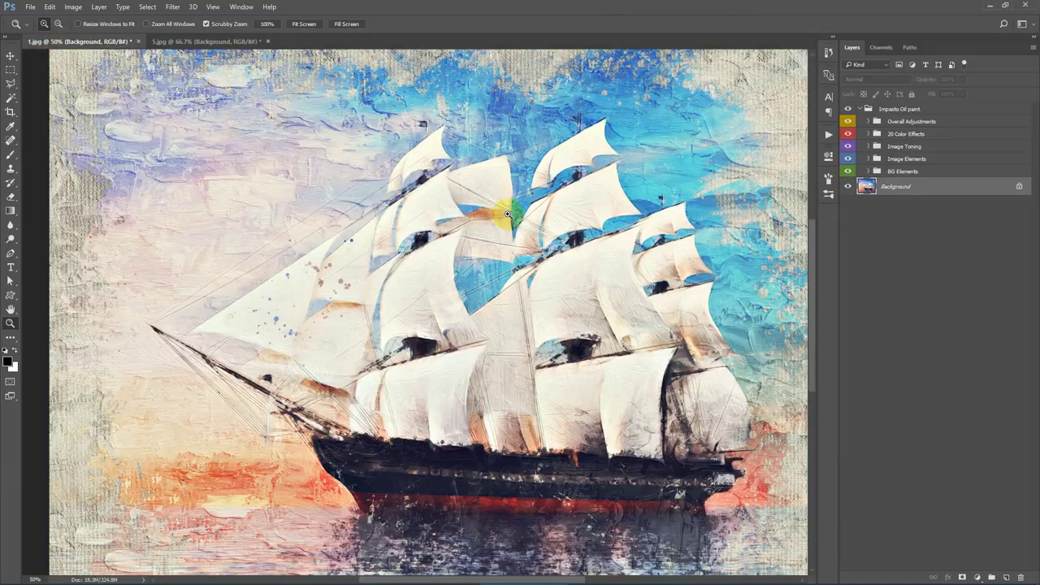
scroll(596, 221, "down", 2)
scroll(599, 218, "up", 2)
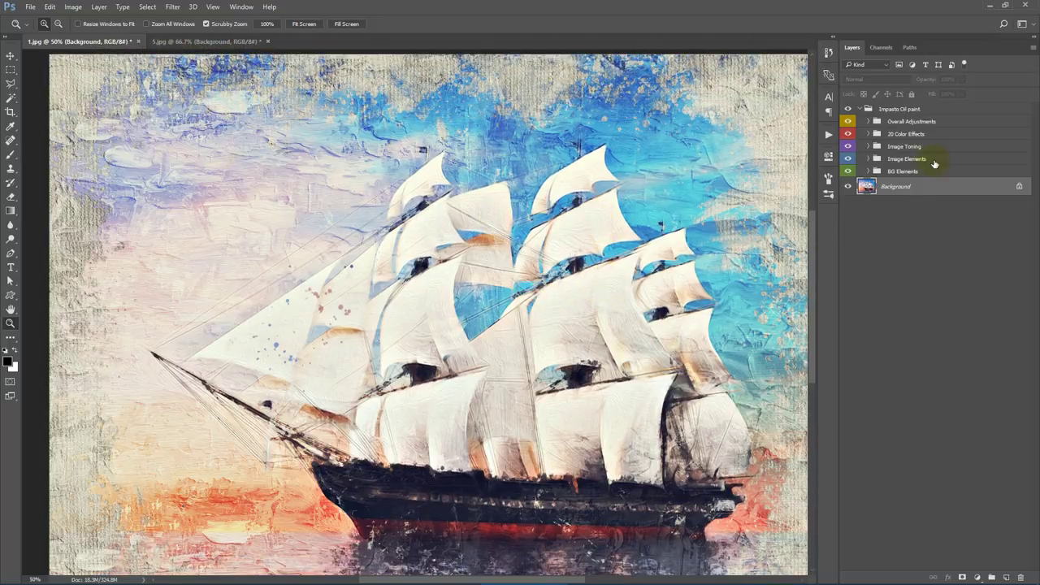
Expand the BG Elements group and toggle the BG Canvas Texture layer off and on to compare the canvas background.
key("alt+bracketright")
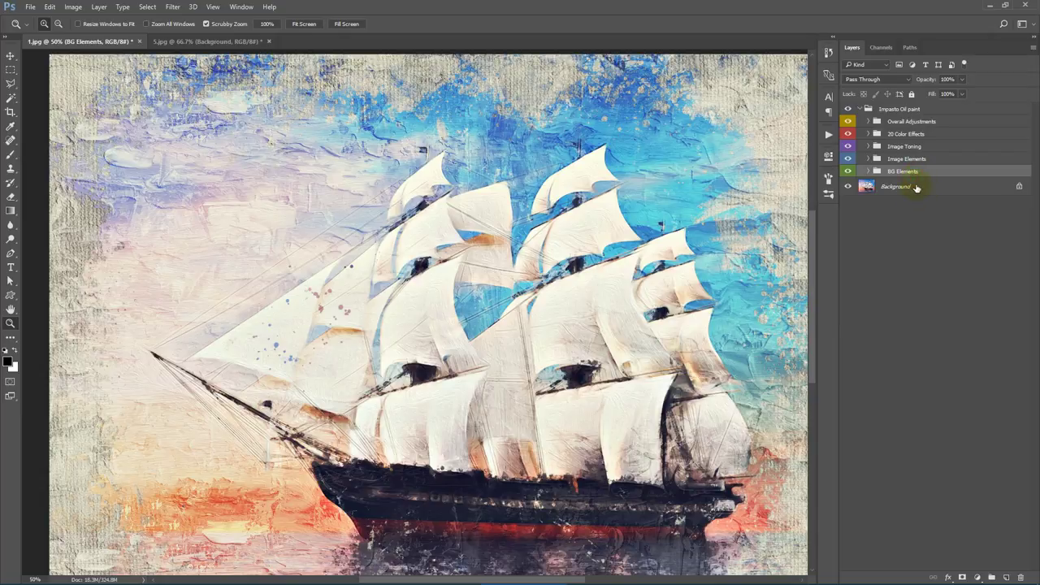
left_click(869, 172)
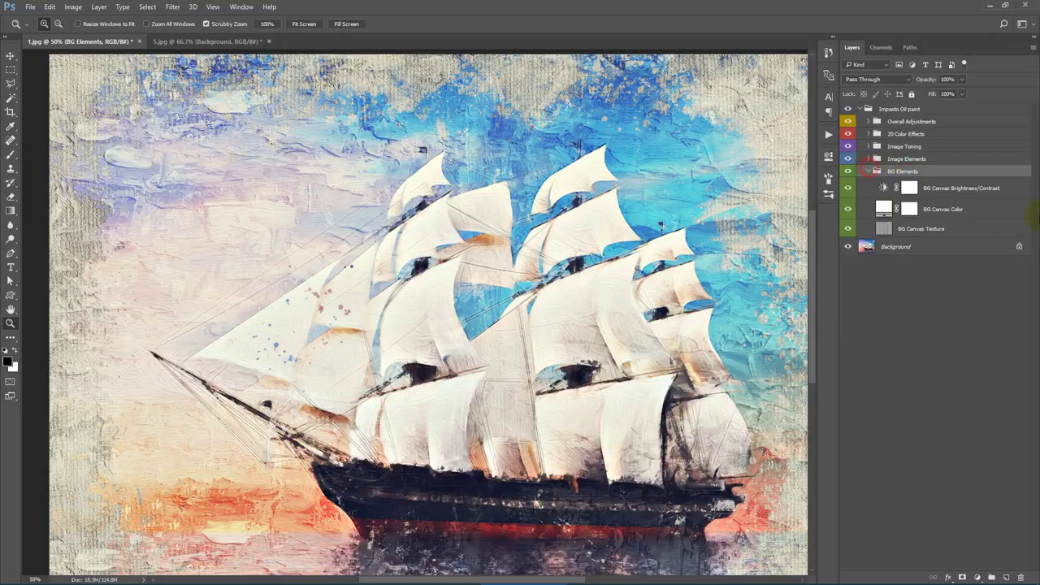
left_click(989, 228)
left_click(851, 229)
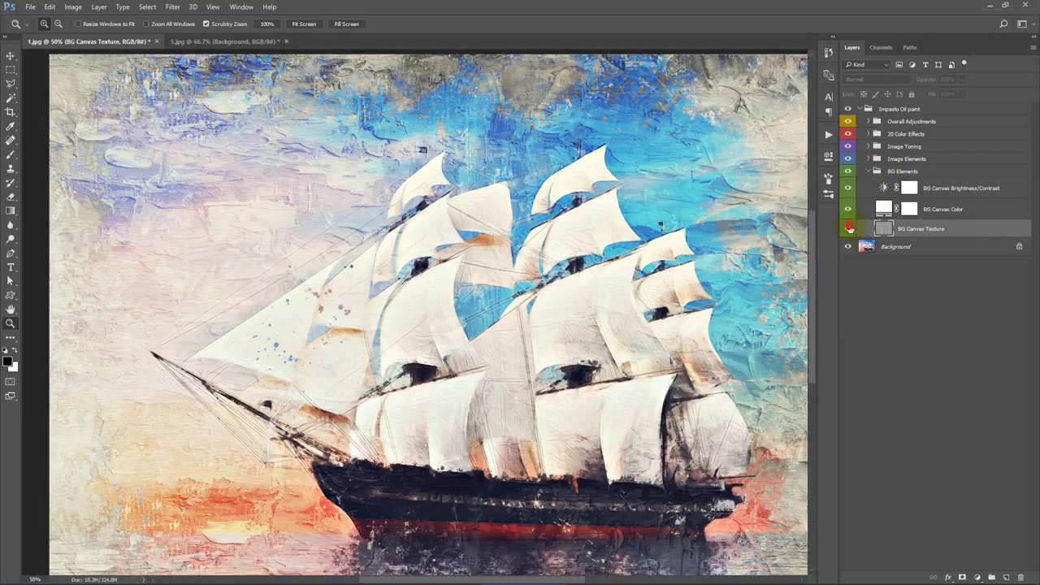
left_click(849, 229)
Try pink and orange tints on the BG Canvas Color fill layer, restoring its original colour before closing the colour picker.
left_click(883, 208)
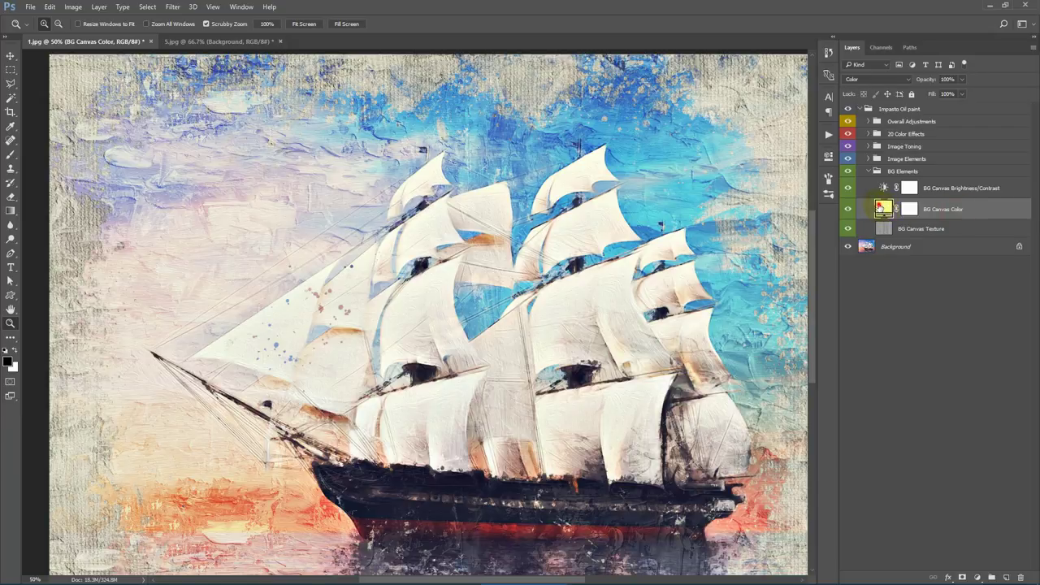
double_click(882, 209)
left_click_drag(550, 292, 677, 254)
left_click_drag(622, 299, 637, 279)
left_click(744, 291)
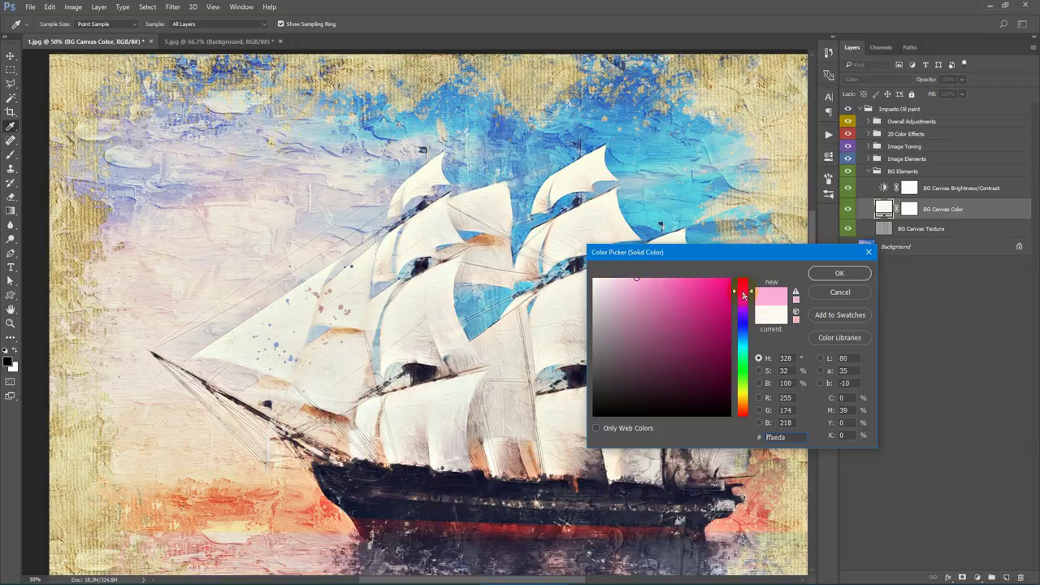
left_click_drag(744, 310, 744, 416)
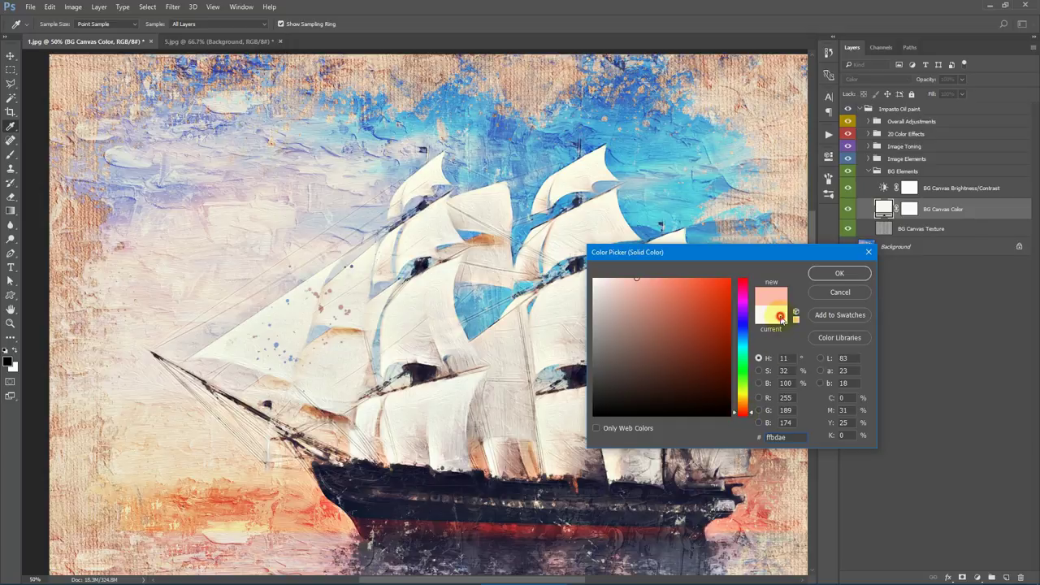
left_click(780, 317)
left_click(840, 275)
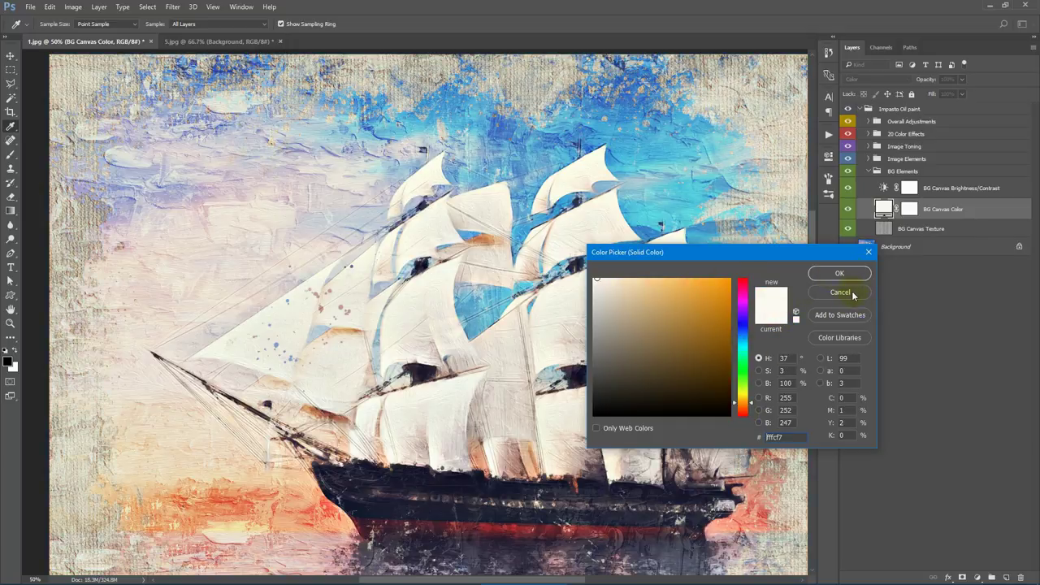
left_click(868, 252)
Set the BG Canvas Brightness/Contrast layer's brightness to 36 and collapse the BG Elements group.
left_click(992, 193)
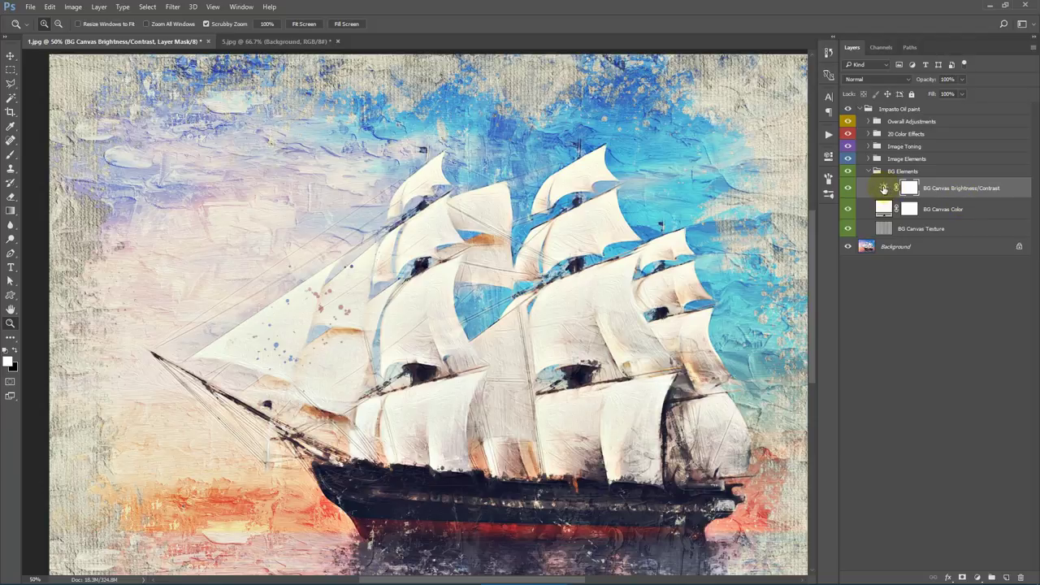
double_click(883, 189)
left_click_drag(766, 215, 751, 213)
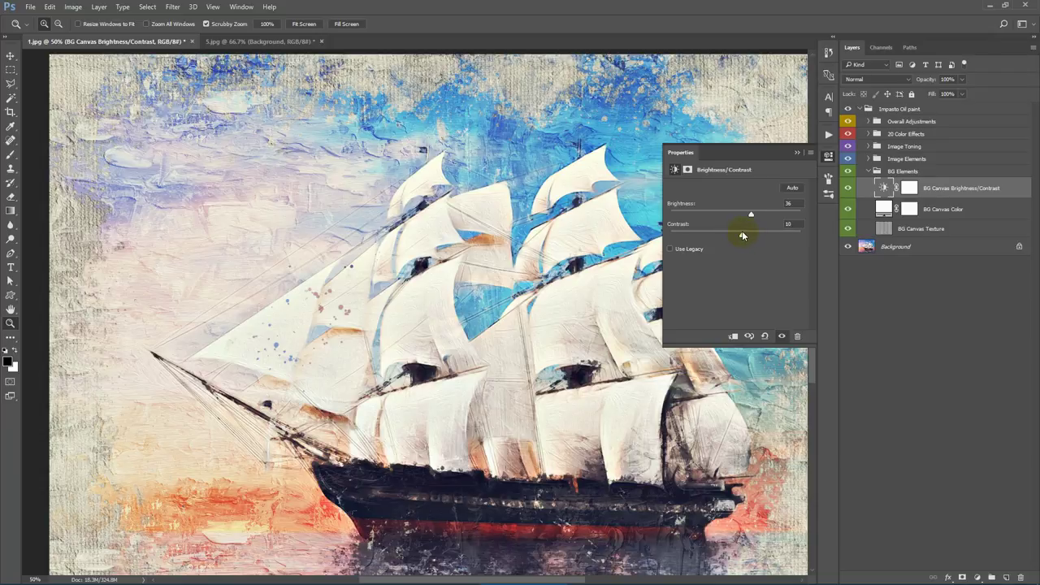
left_click(796, 154)
left_click(985, 207)
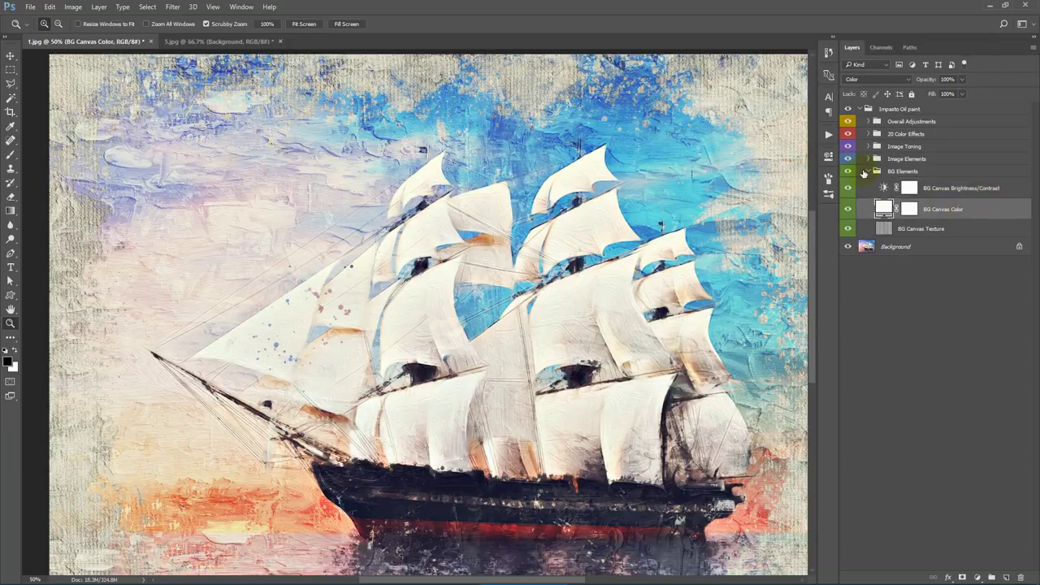
left_click(868, 172)
left_click(869, 172)
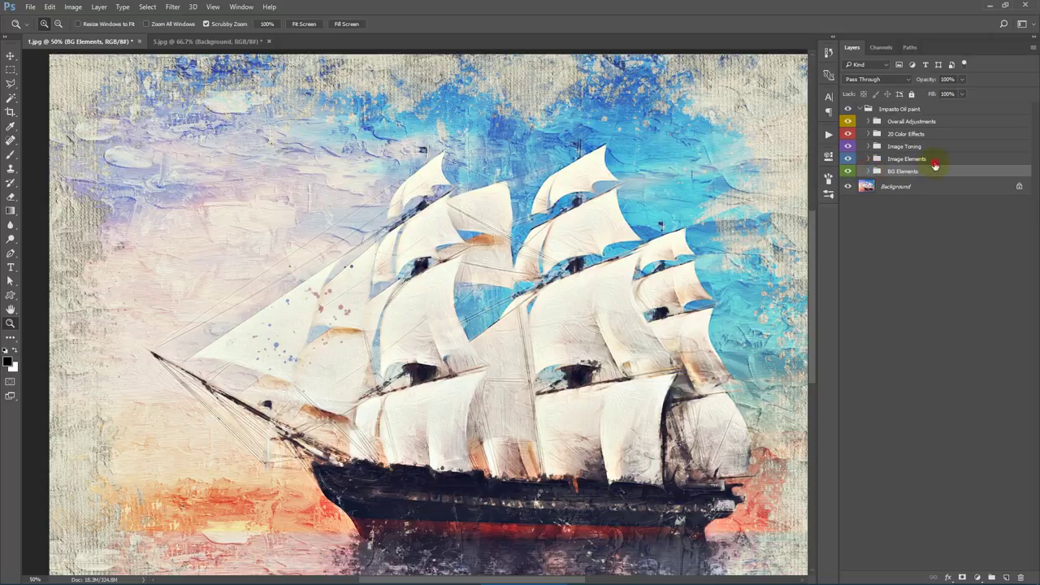
Toggle the visibility of the Image Elements and Image Toning groups off and on to compare their effect on the ship.
left_click(935, 159)
left_click(848, 158)
left_click(848, 159)
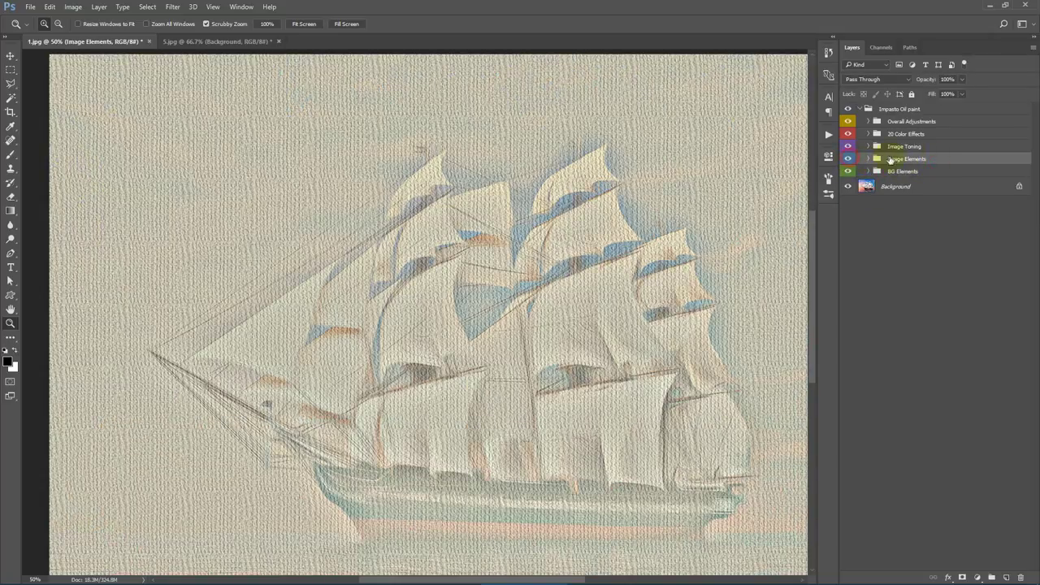
left_click(860, 146)
left_click(847, 146)
left_click(847, 146)
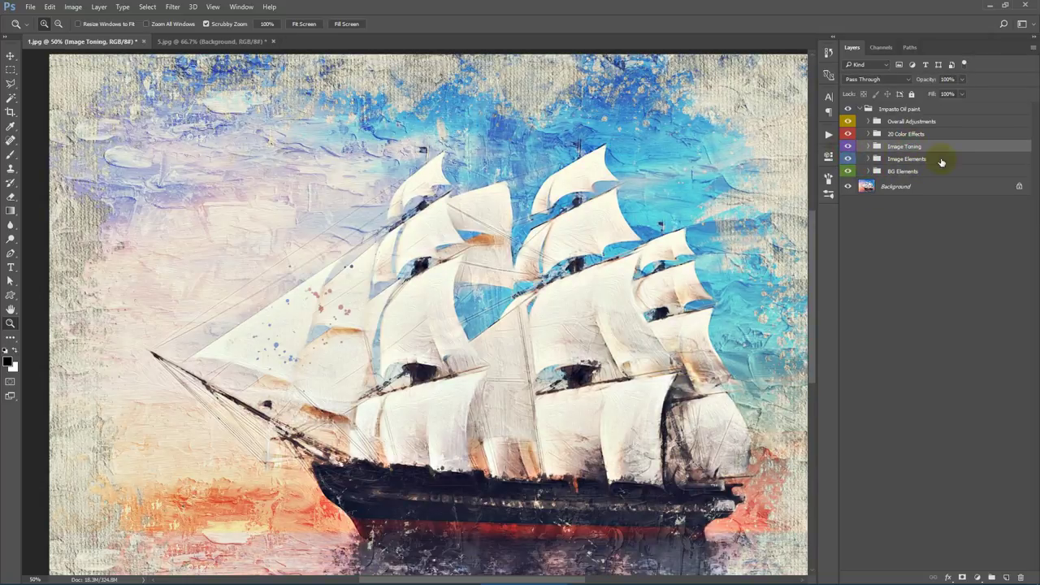
Expand the Image Elements group and toggle the Edged Shadow and Stray Strokes layers off and on to check their effect.
left_click(941, 160)
left_click(869, 159)
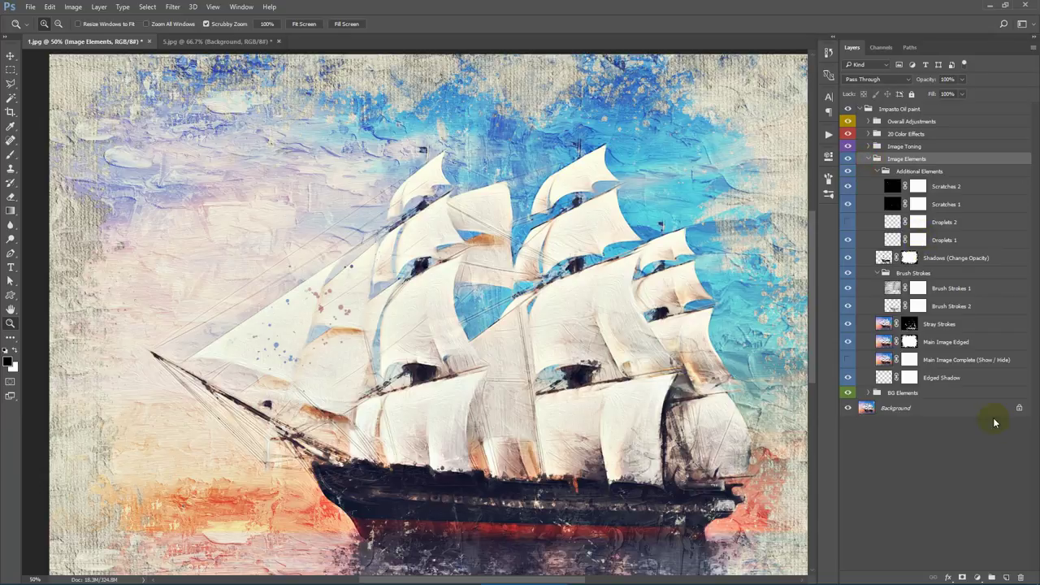
left_click(982, 378)
left_click(848, 377)
left_click(848, 377)
left_click(958, 328)
left_click(847, 323)
left_click(848, 323)
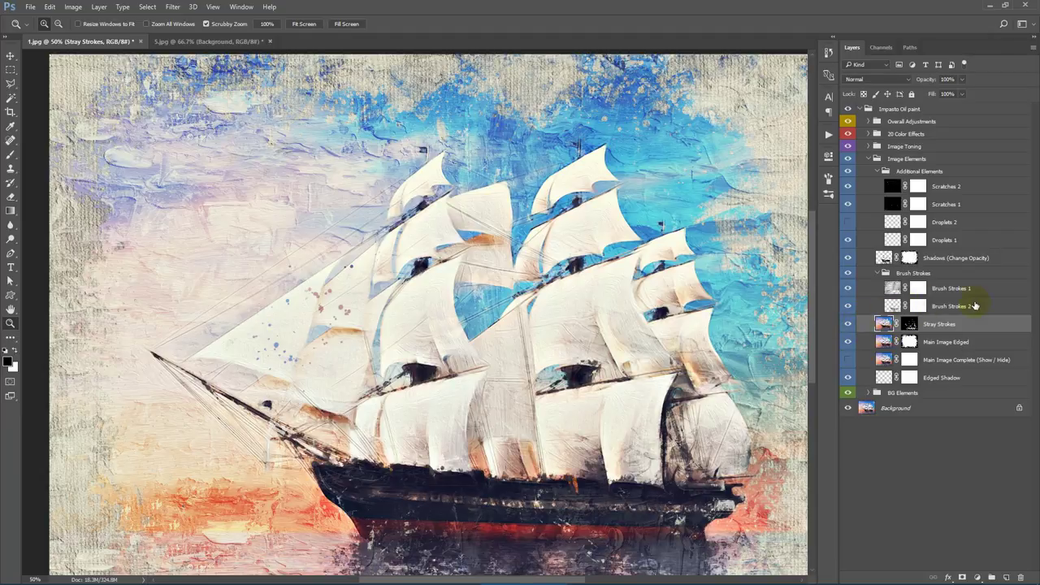
Collapse the Brush Strokes group and toggle its visibility off and on to compare the painted strokes.
left_click(872, 273)
left_click(876, 274)
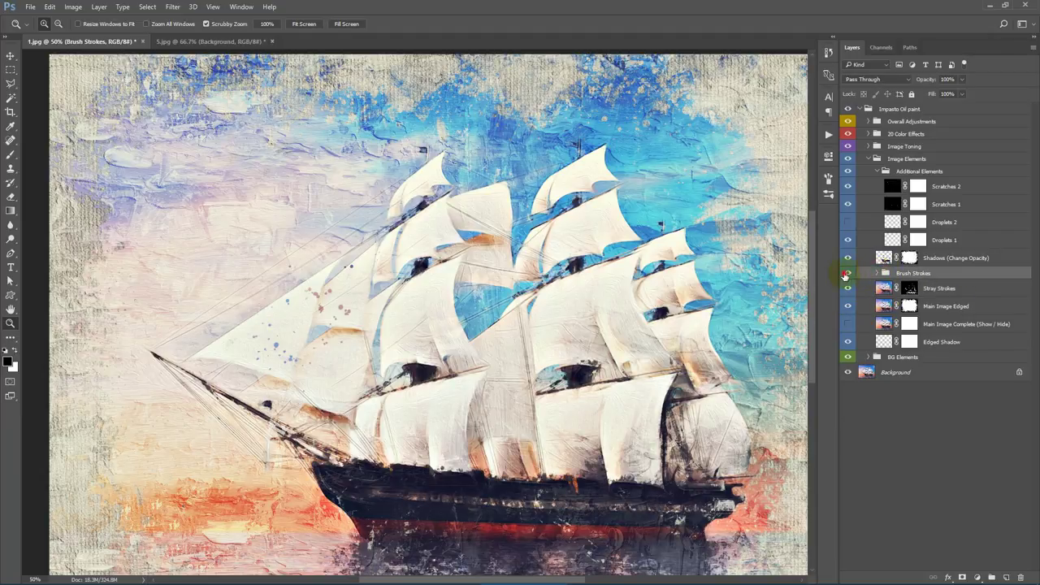
left_click(848, 273)
left_click(848, 273)
Toggle the "Shadows (Change Opacity)" layer off and on repeatedly to compare the ship's hull and its water reflection.
left_click(974, 260)
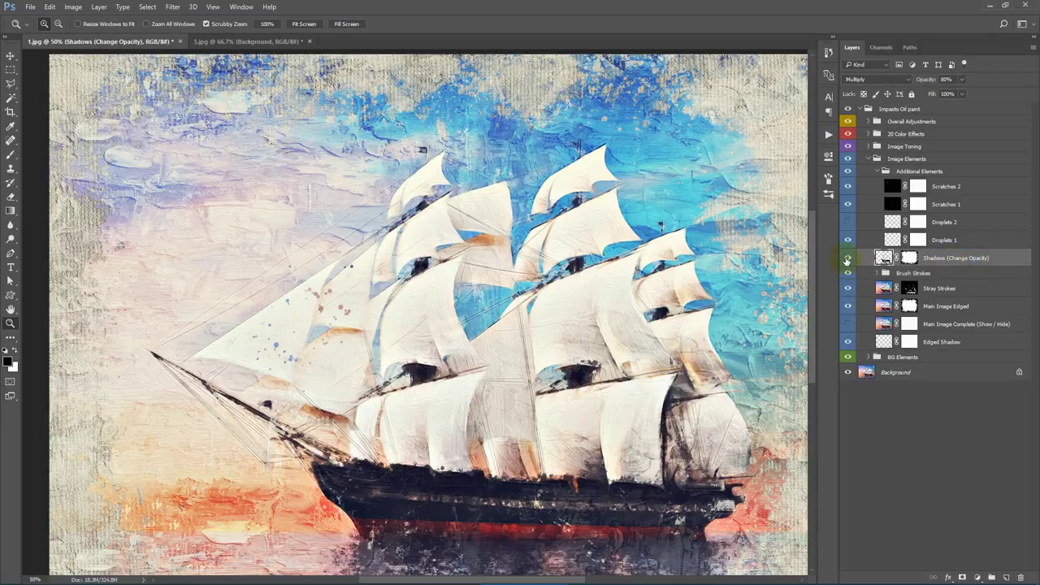
left_click(847, 259)
left_click(847, 258)
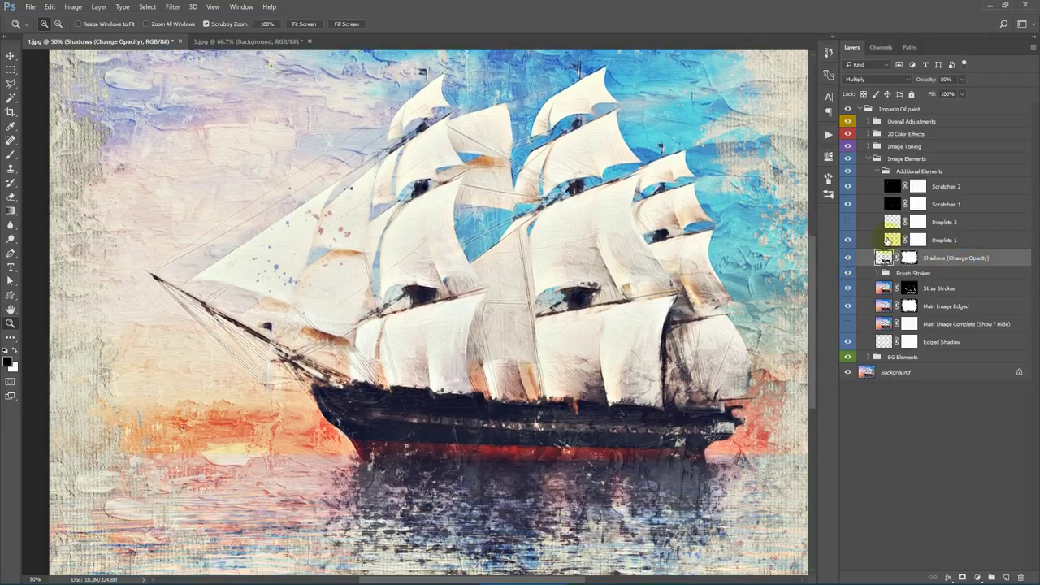
left_click(844, 261)
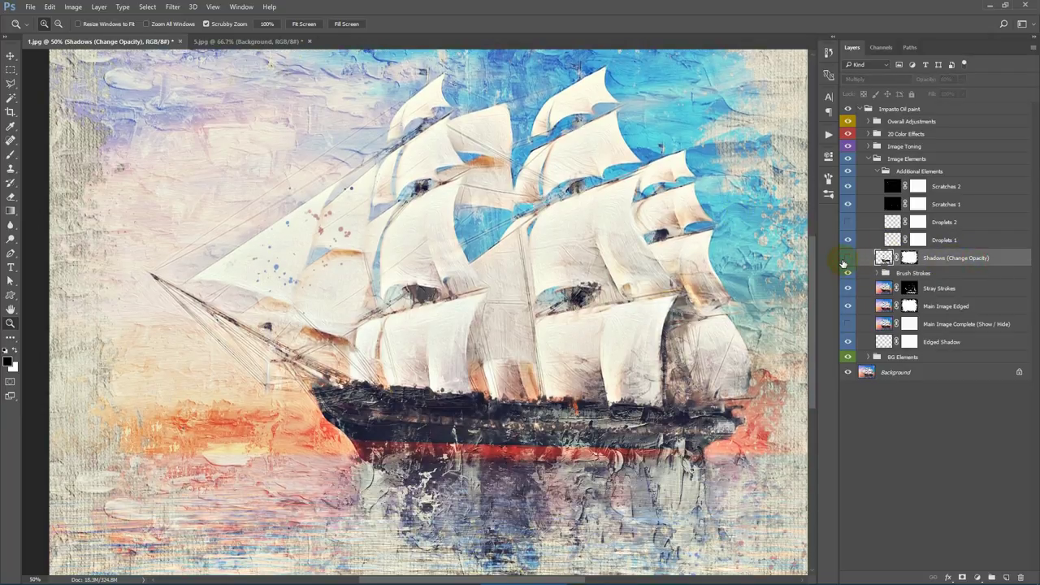
left_click(846, 259)
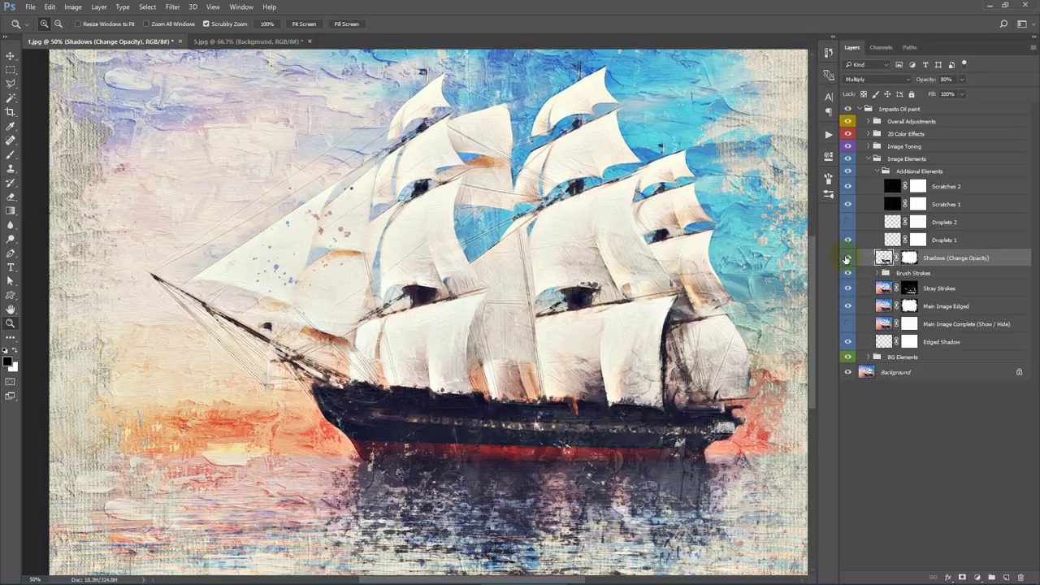
left_click(846, 258)
left_click(846, 259)
Show the Droplets 2 layer and check the effect of the Scratches 1 and Scratches 2 layers up close.
left_click(940, 240)
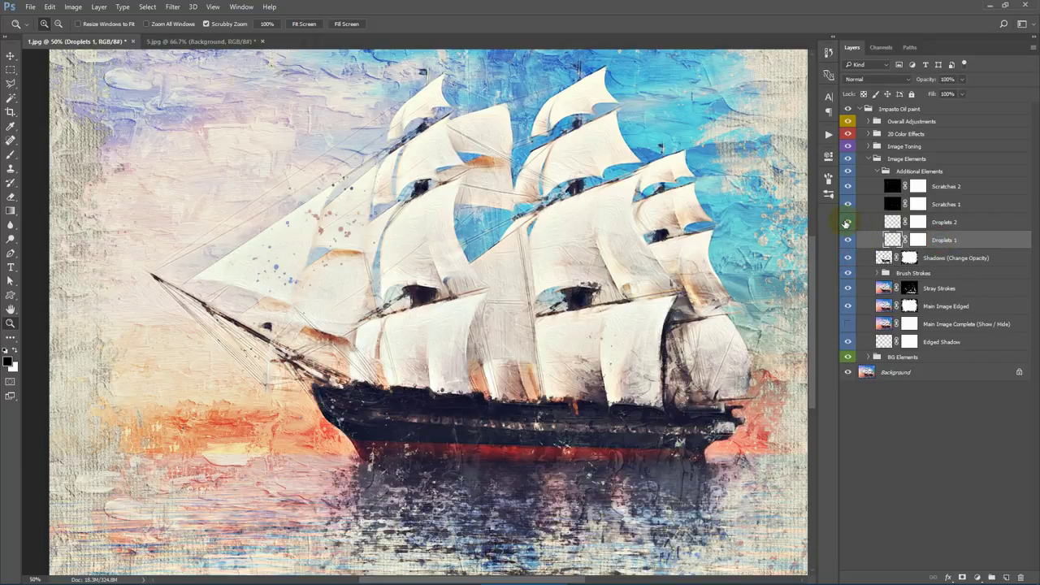
left_click(973, 189)
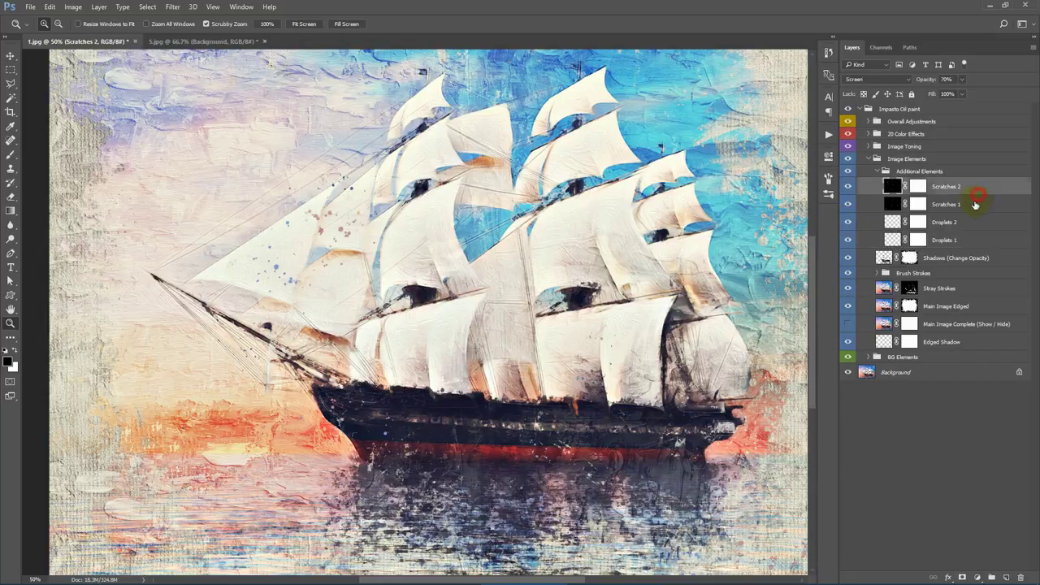
left_click(846, 206)
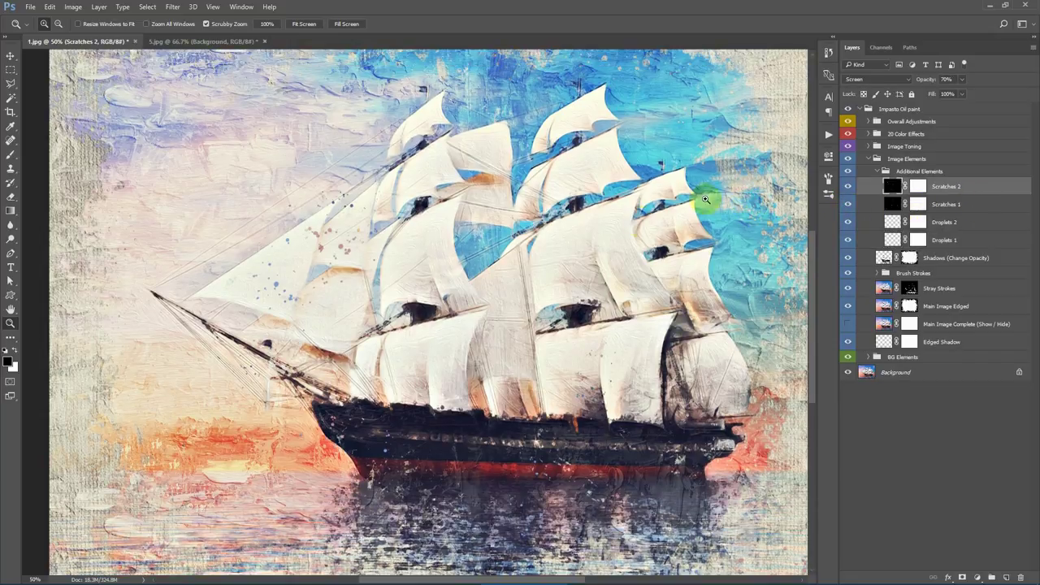
left_click(524, 166)
left_click(486, 121)
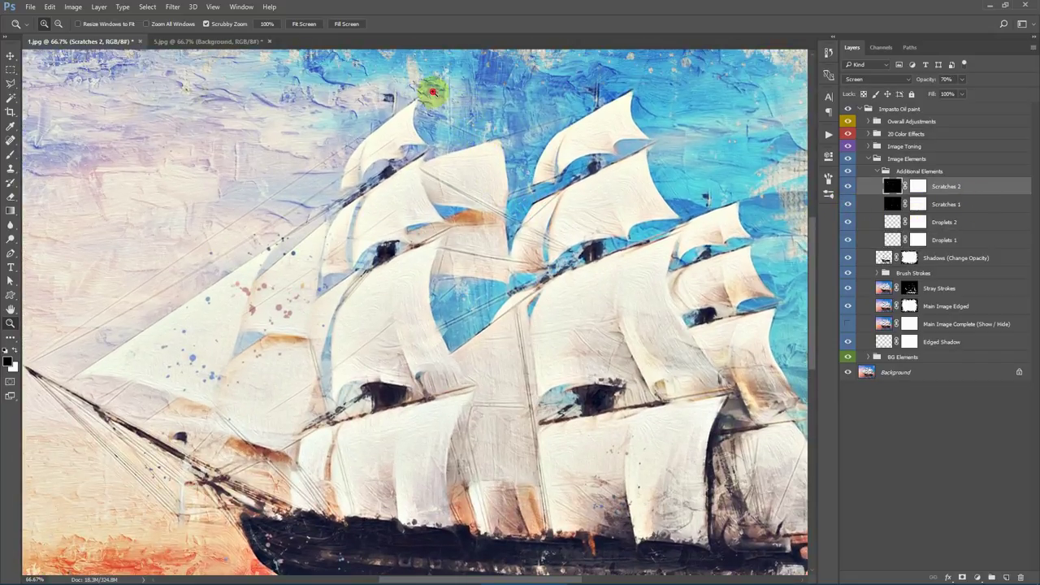
left_click(429, 88)
left_click(849, 203)
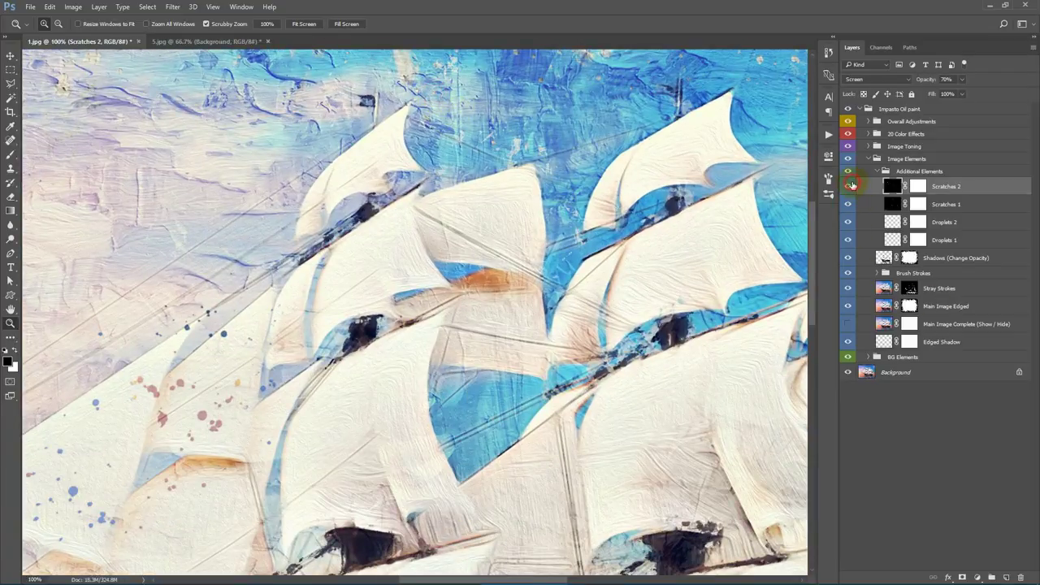
left_click(304, 23)
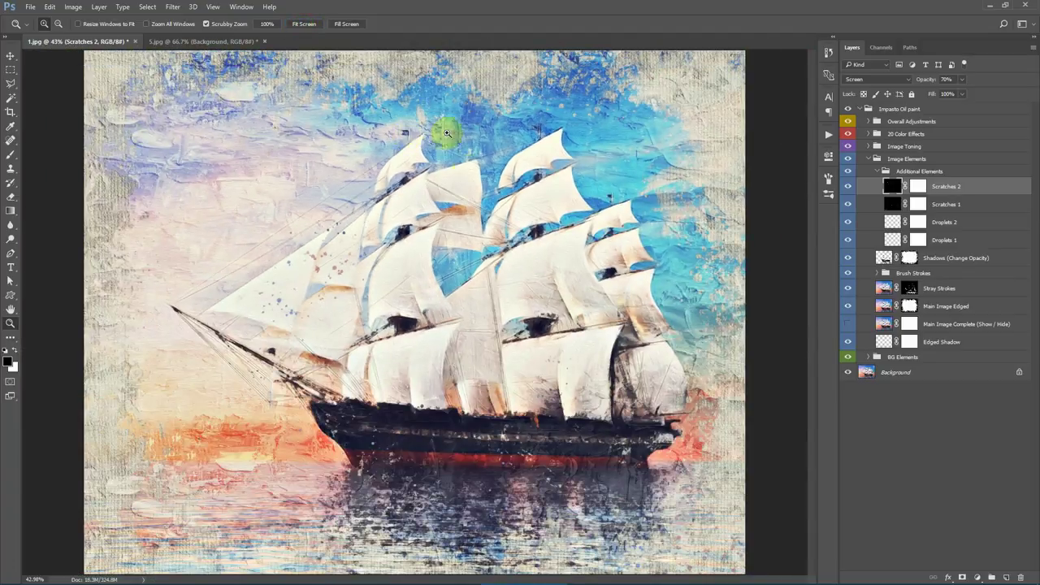
Show the "Main Image Complete (Show / Hide)" layer so the painting covers the whole canvas.
left_click(980, 342)
left_click(980, 326)
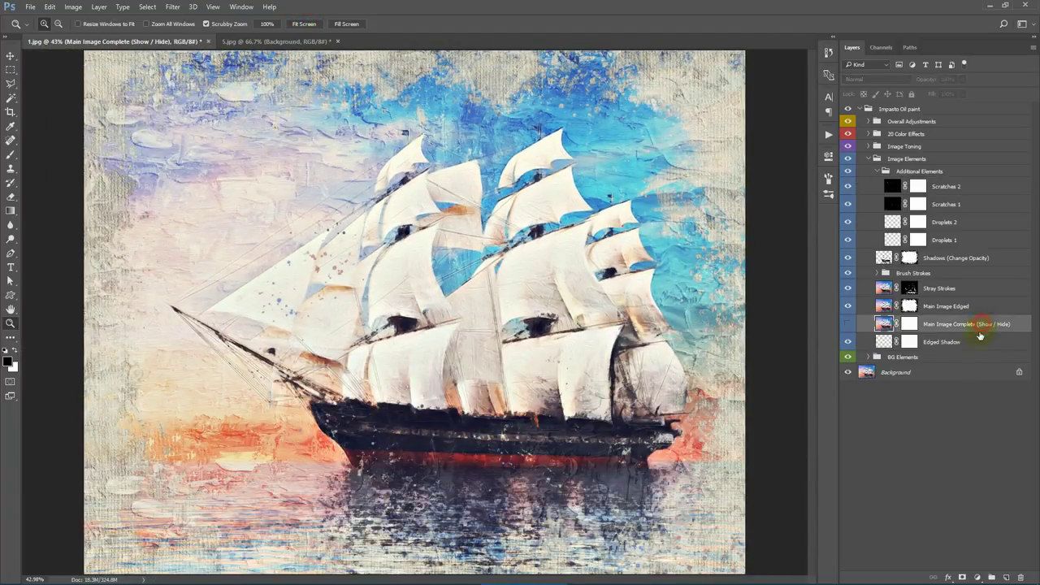
left_click(935, 306)
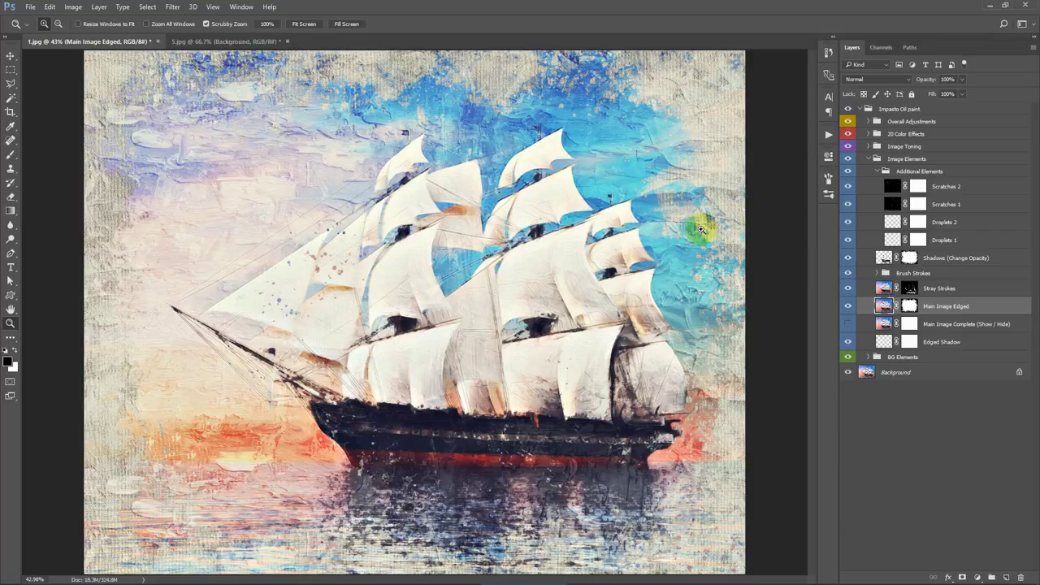
left_click(990, 326)
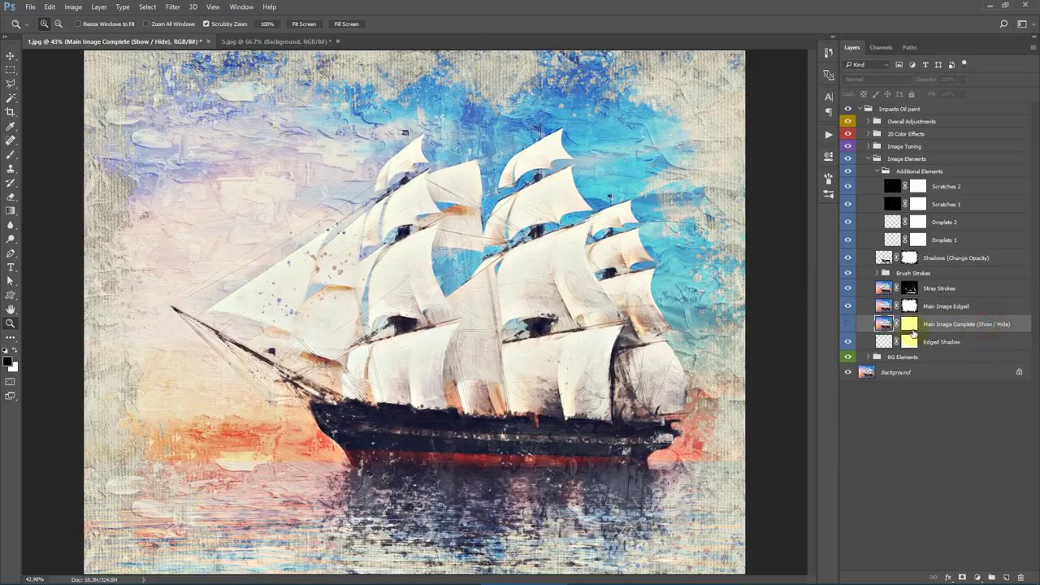
left_click(848, 327)
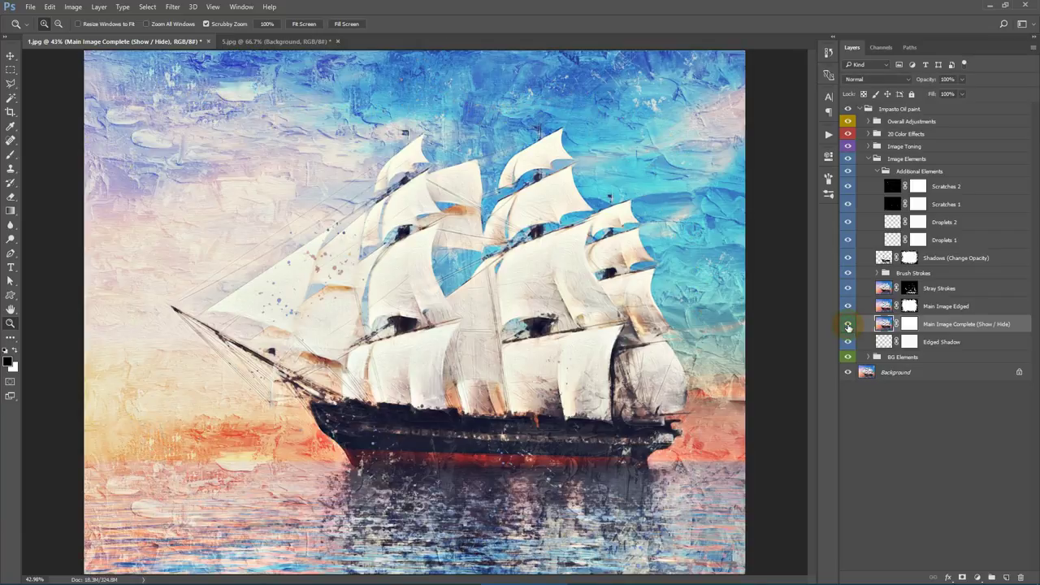
Inspect the paint texture in the sky and around the sails of the complete image at 100%.
left_click(164, 106)
left_click_drag(164, 105, 254, 175)
scroll(527, 579, "up", 2)
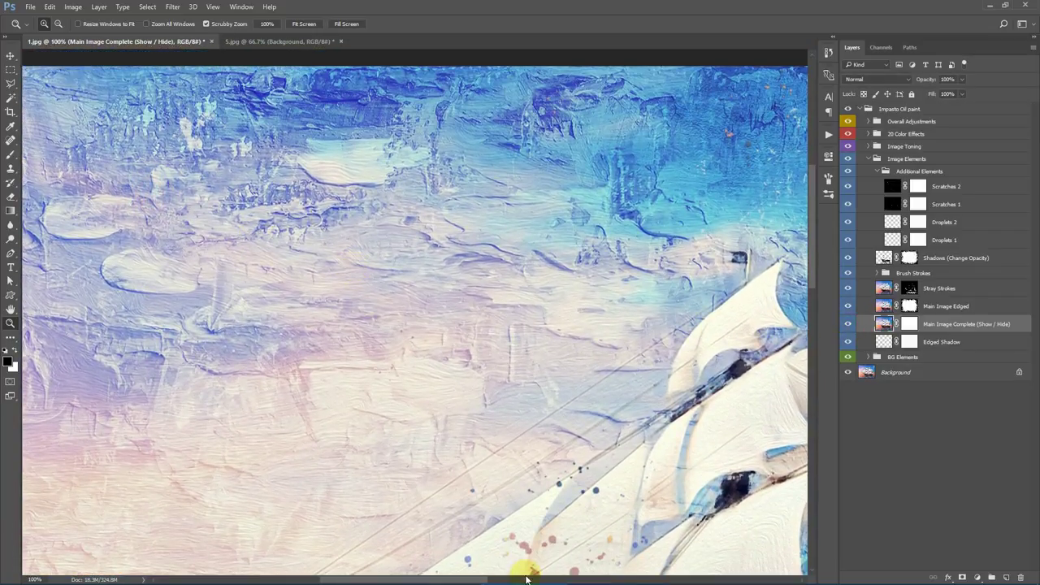
left_click_drag(477, 578, 599, 558)
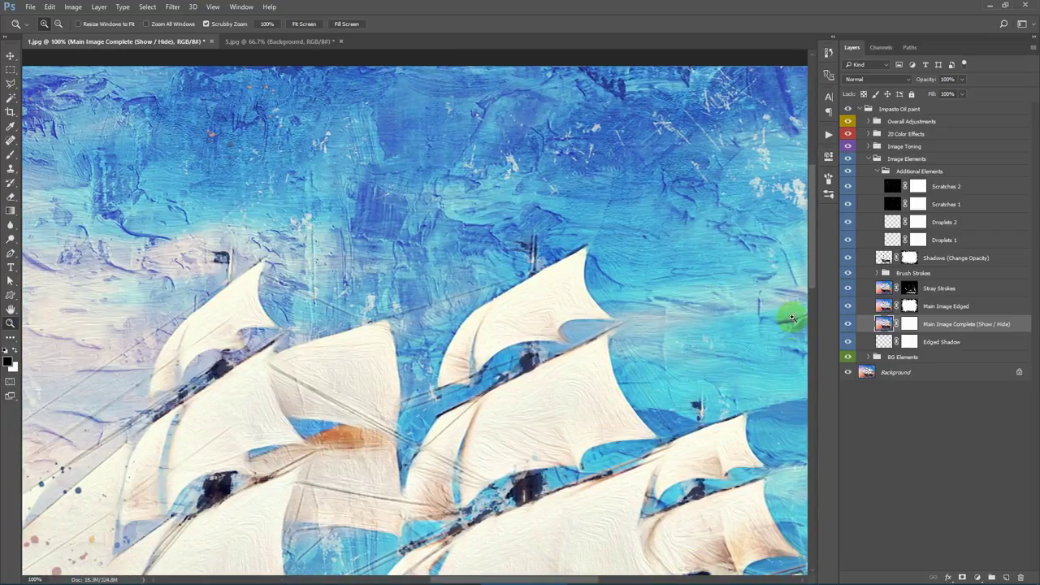
left_click_drag(814, 232, 732, 367)
left_click(302, 25)
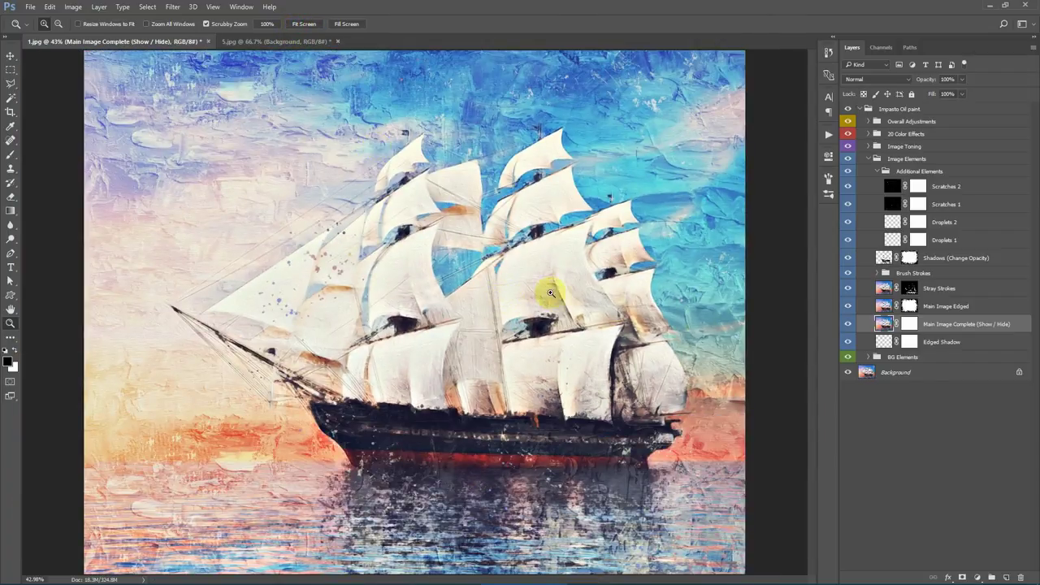
Hide the "Main Image Complete (Show / Hide)" layer and select the Main Image Edged layer.
left_click(909, 325)
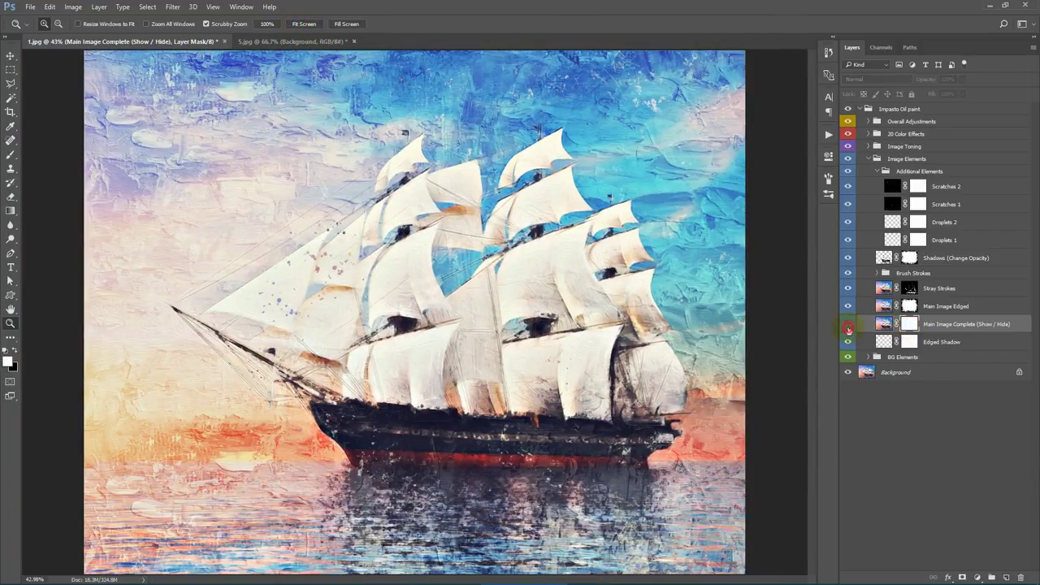
left_click(848, 328)
left_click(949, 310)
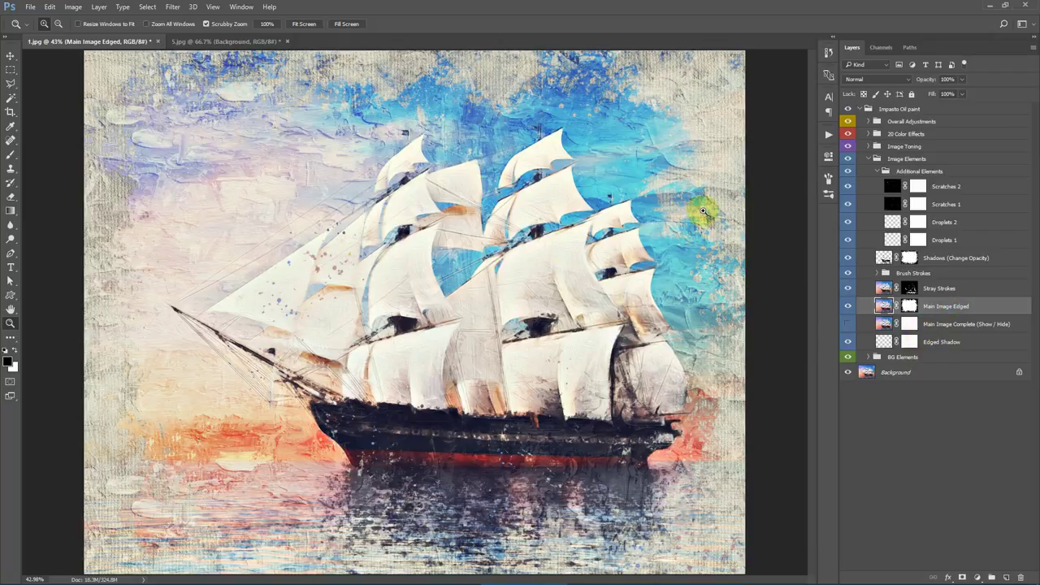
Target the Main Image Edged layer's mask and set up the 900 px textured brush with white as the foreground colour.
left_click(910, 307)
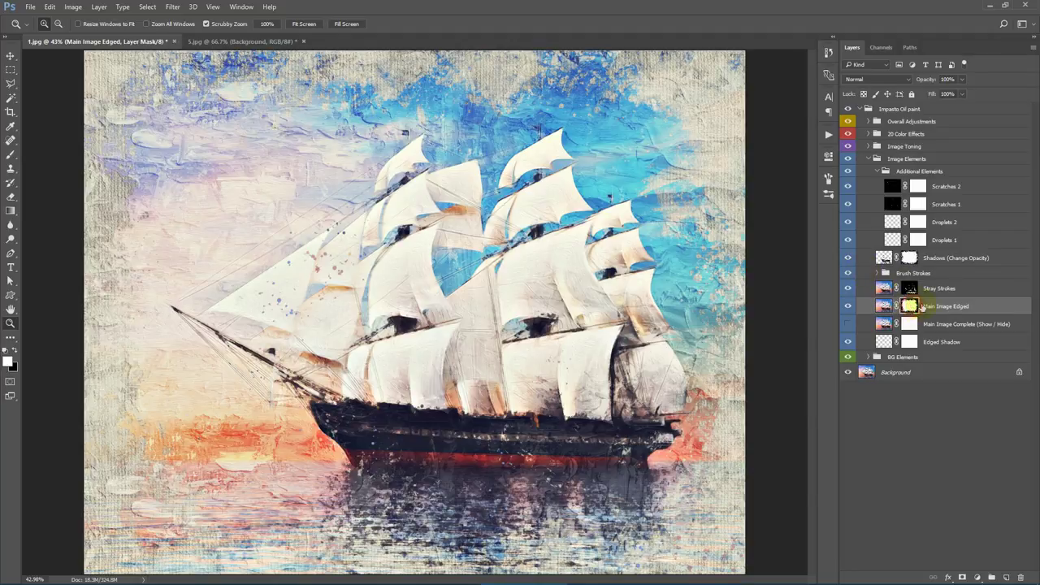
left_click(9, 162)
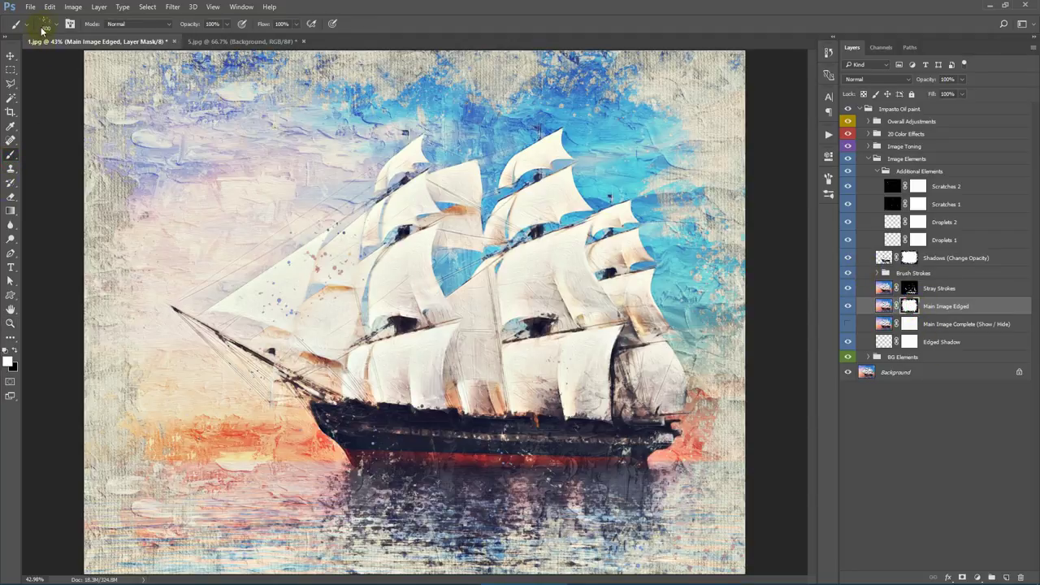
left_click(43, 24)
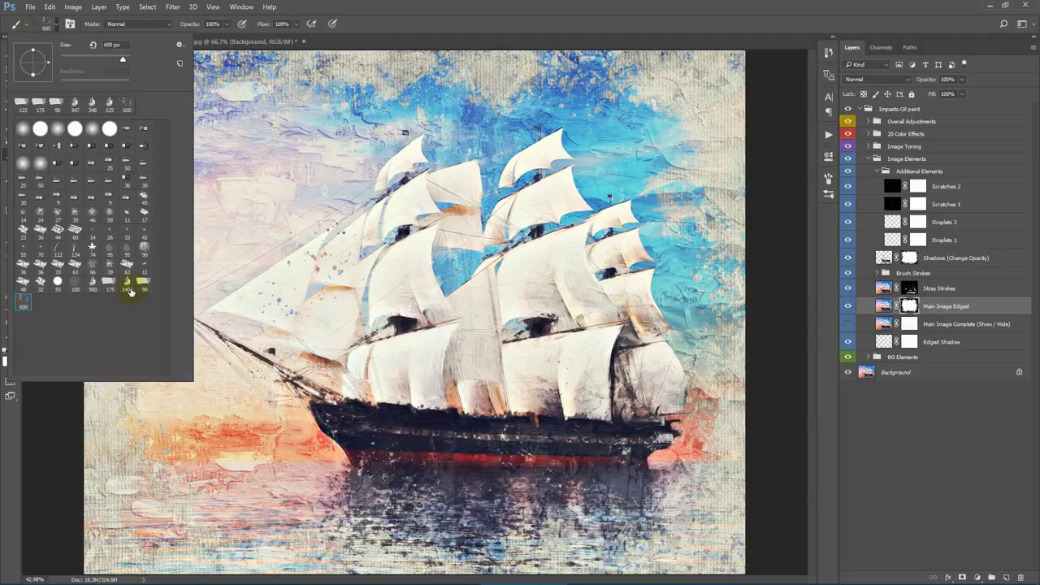
left_click(92, 284)
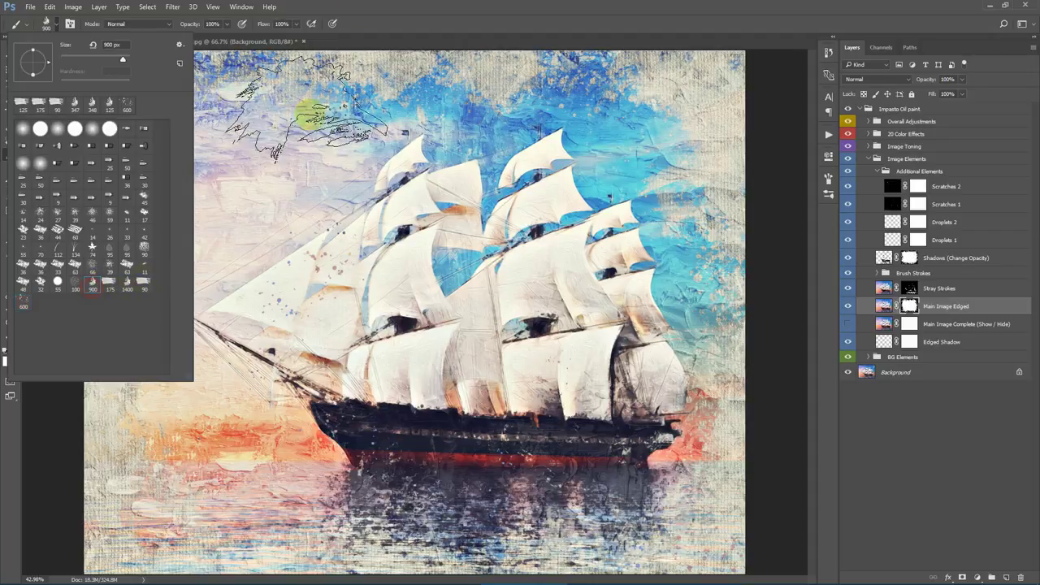
key("Return")
left_click(9, 362)
left_click(599, 274)
left_click(848, 268)
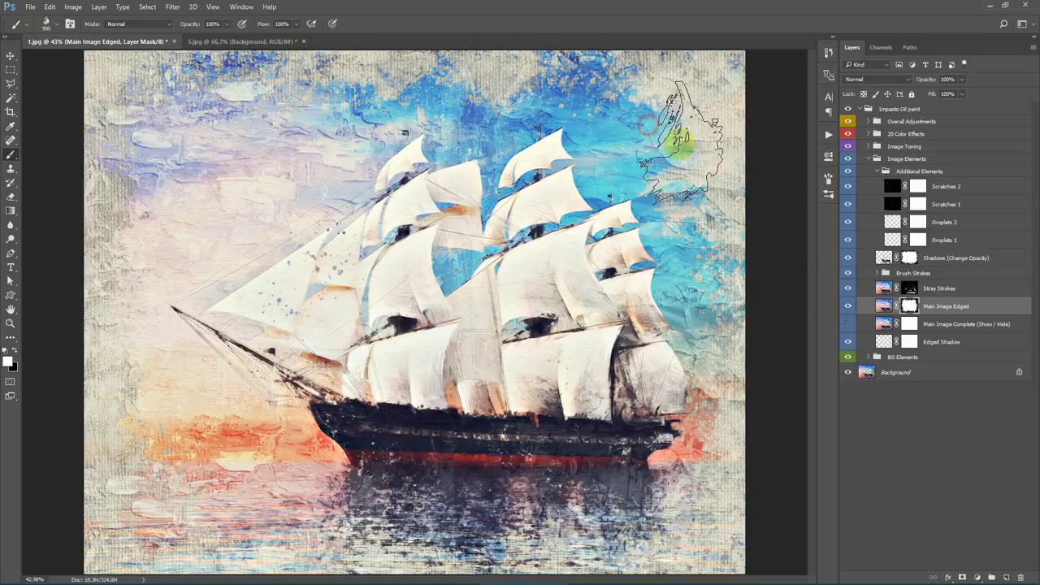
Paint white on the Main Image Edged mask along the sky and side edges to reveal more of the painting.
left_click(669, 140)
mouse_move(668, 140)
left_mouse_down()
mouse_move(705, 110)
mouse_move(709, 129)
mouse_move(679, 200)
mouse_move(686, 219)
mouse_move(435, 94)
mouse_move(548, 111)
mouse_move(334, 90)
mouse_move(565, 143)
mouse_move(331, 101)
mouse_move(230, 114)
mouse_move(155, 99)
mouse_move(135, 186)
left_mouse_up()
mouse_move(309, 220)
left_mouse_down()
mouse_move(284, 187)
mouse_move(133, 413)
mouse_move(116, 367)
mouse_move(166, 451)
mouse_move(143, 521)
mouse_move(697, 512)
mouse_move(708, 523)
mouse_move(689, 516)
mouse_move(732, 414)
mouse_move(696, 473)
left_mouse_up()
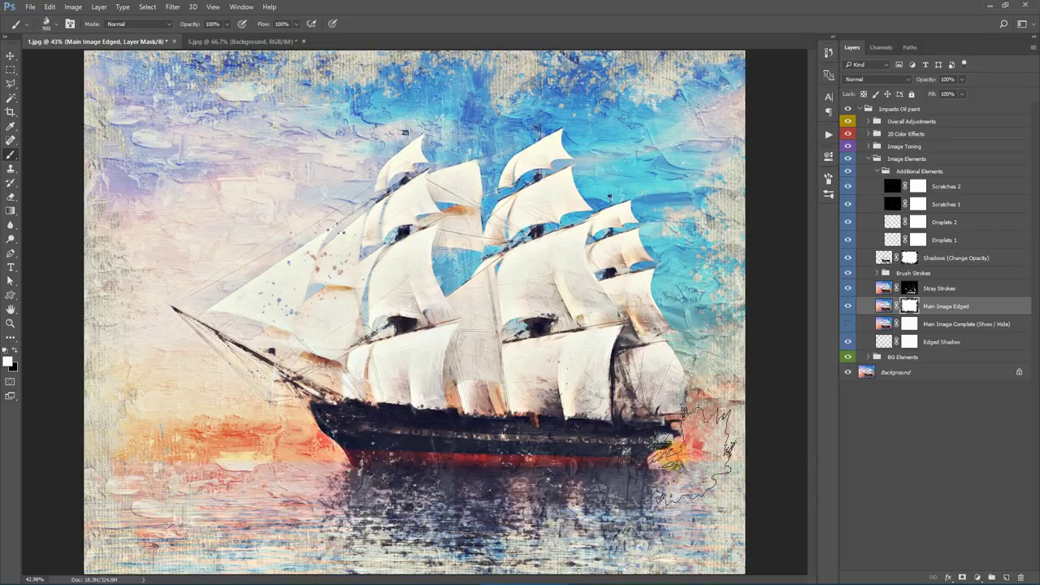
Toggle the Stray Strokes layer's visibility to check its effect.
left_click(970, 289)
left_click(849, 290)
left_click(850, 290)
Paint black on the Stray Strokes layer's mask over the lower sails and the ship's hull.
left_click(911, 290)
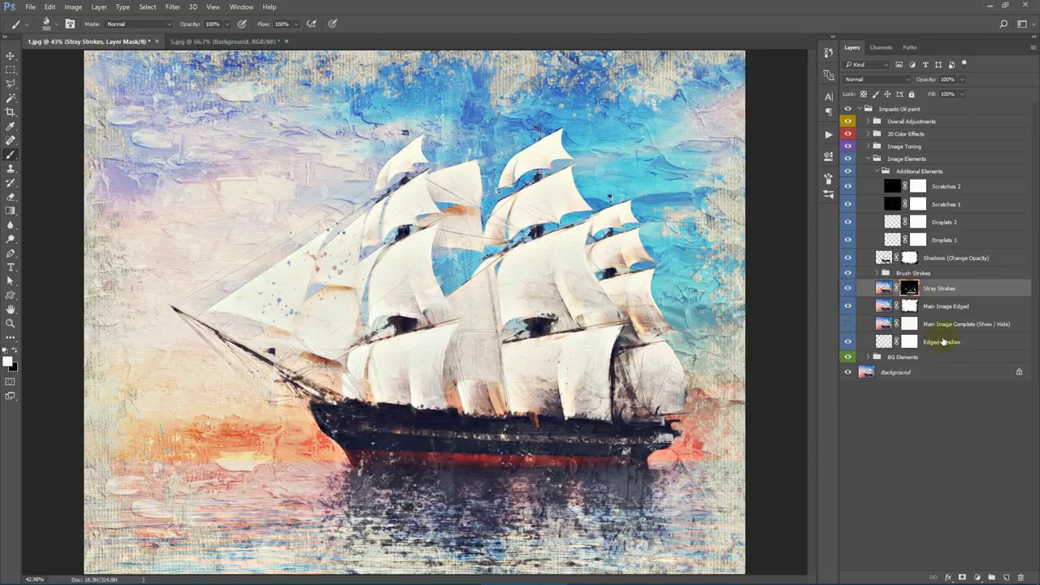
left_click(14, 356)
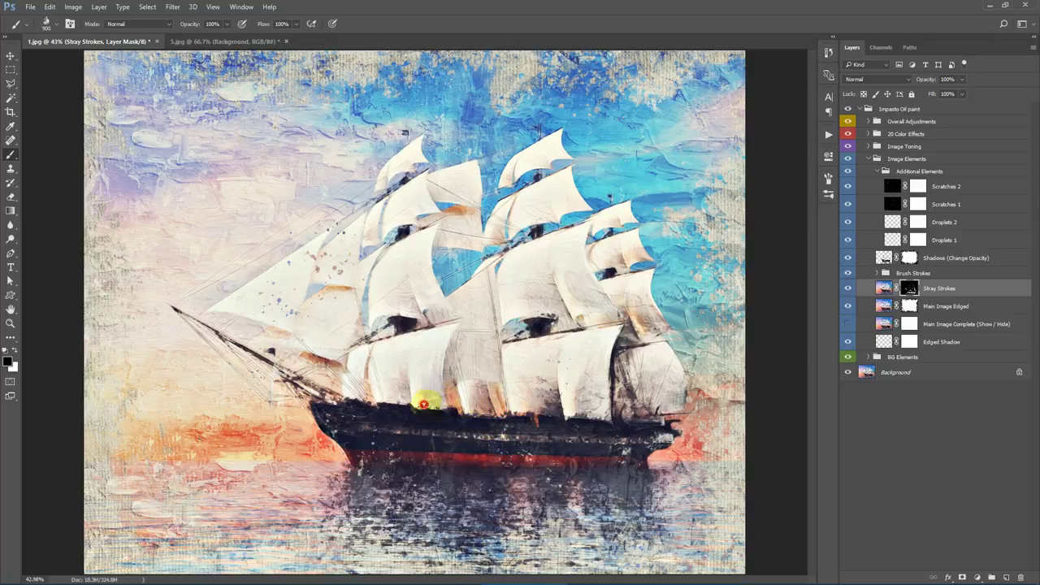
left_click(565, 409)
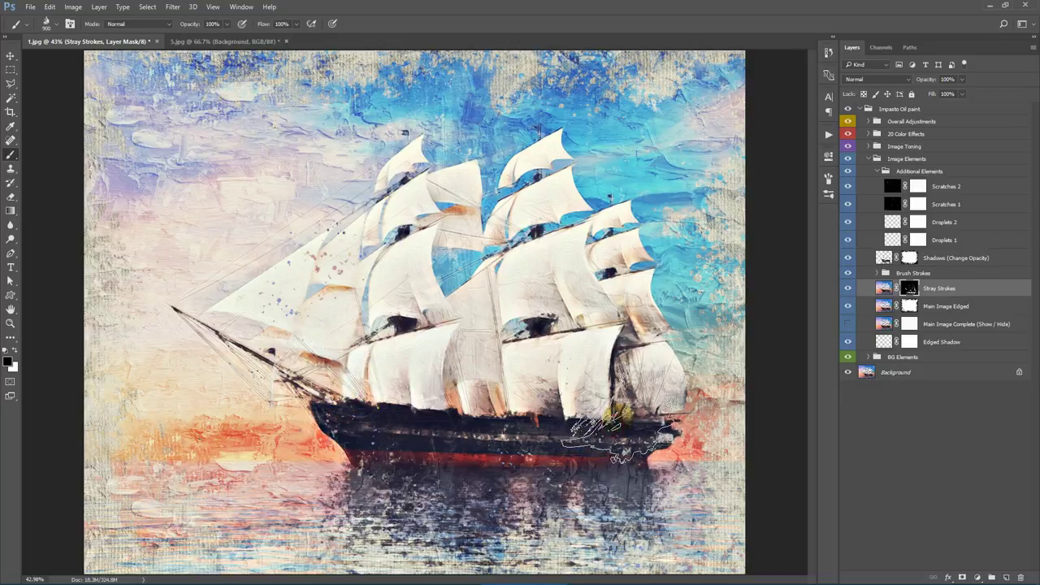
left_click_drag(553, 428, 641, 436)
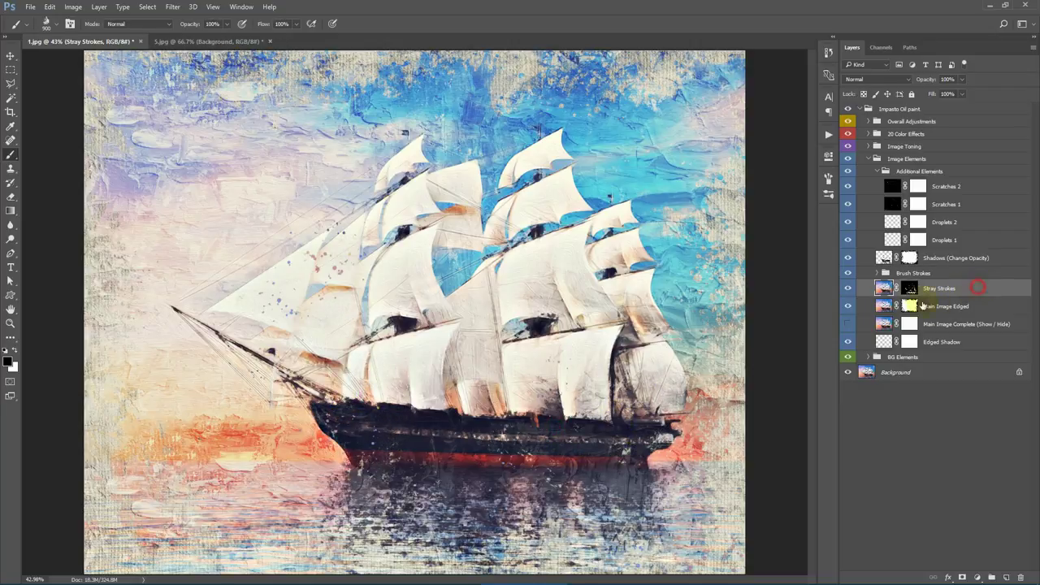
Try the "Shadows (Change Opacity)" layer at 100% and 0% opacity and inspect the hull and water up close.
left_click(987, 257)
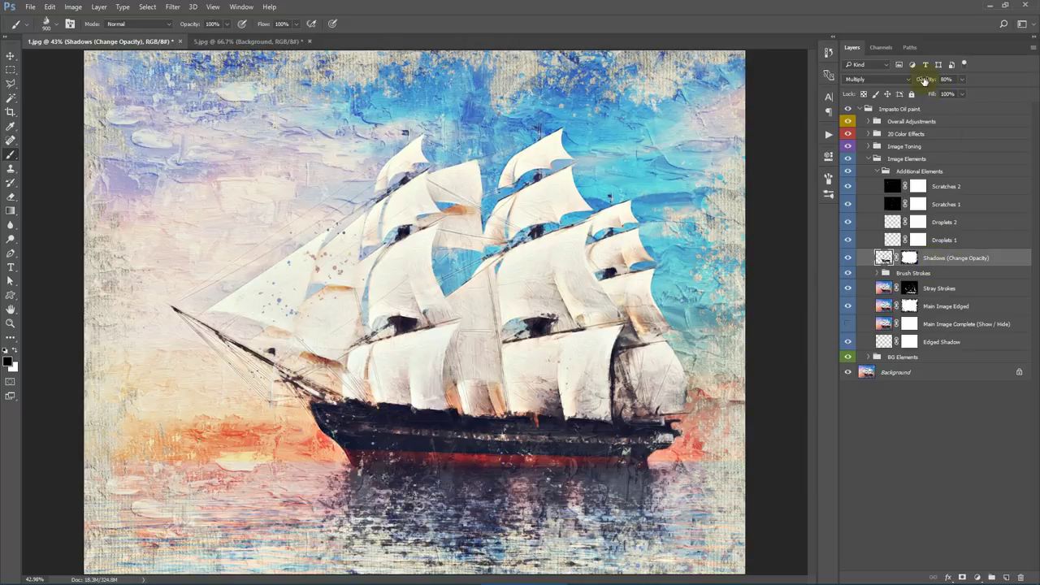
left_click_drag(924, 78, 1036, 78)
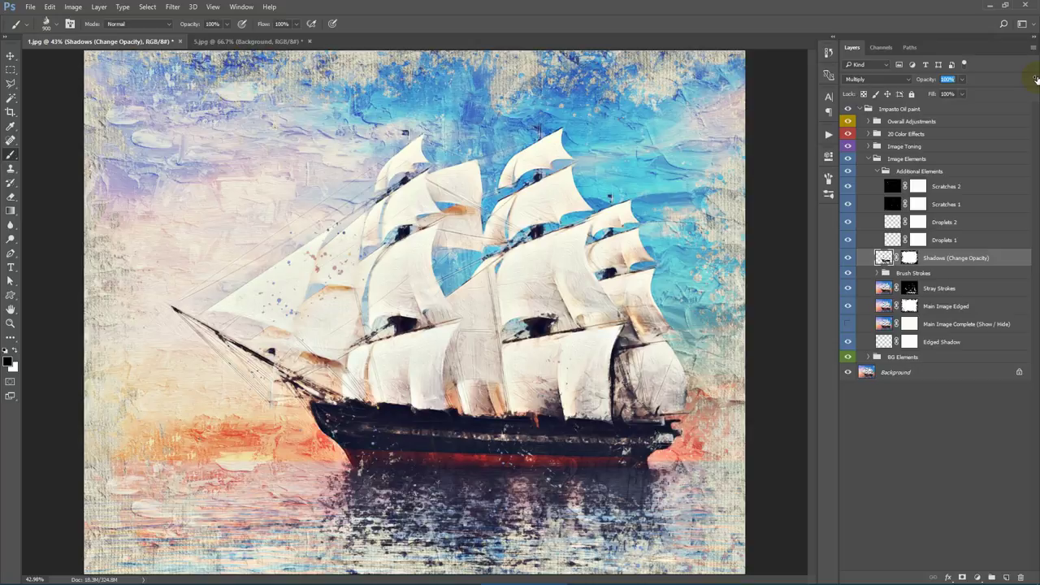
left_click_drag(1029, 79, 962, 84)
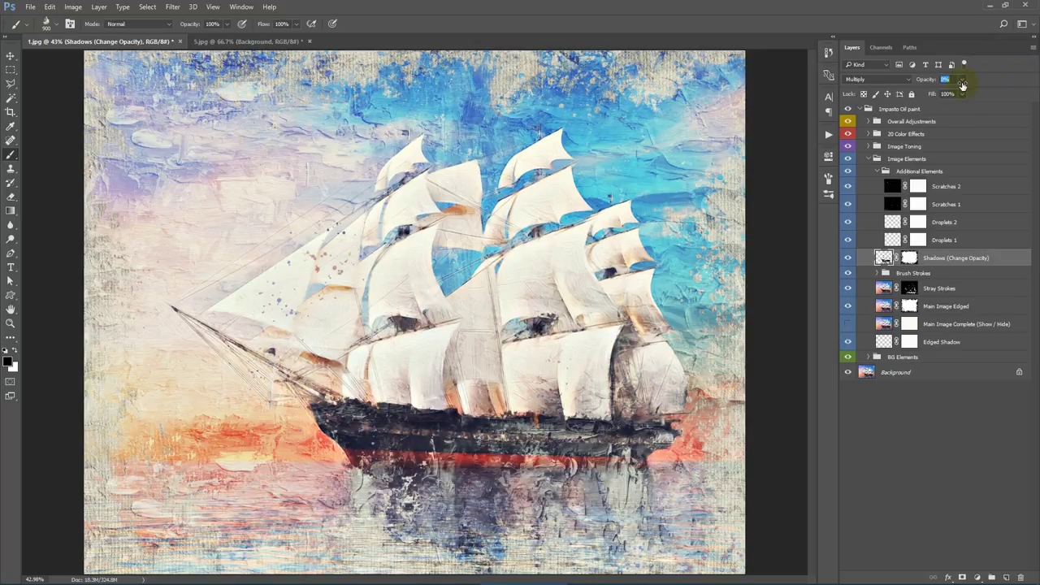
left_click(8, 323)
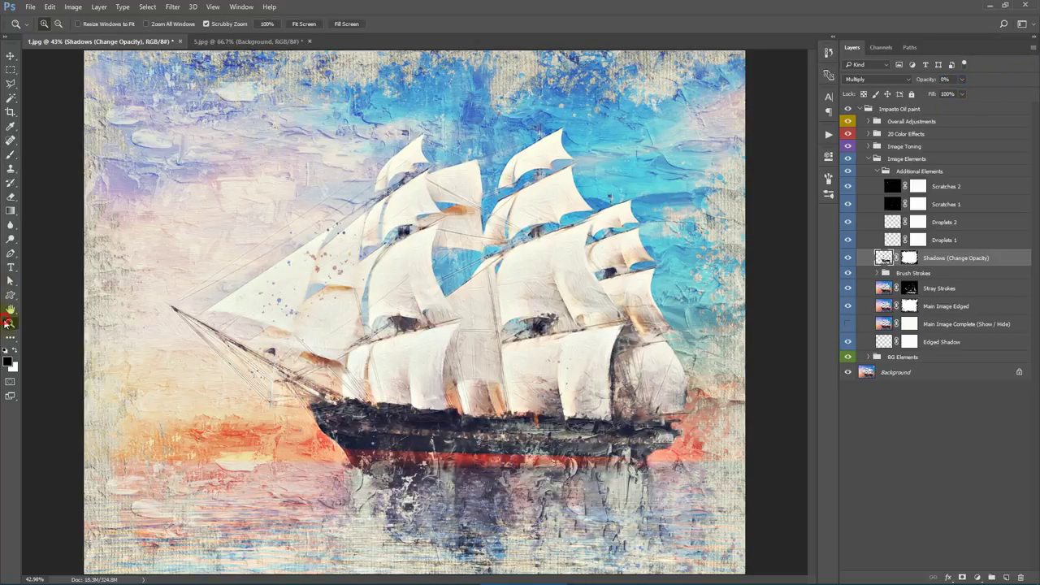
left_click_drag(543, 537, 614, 429)
left_click_drag(514, 461, 620, 377)
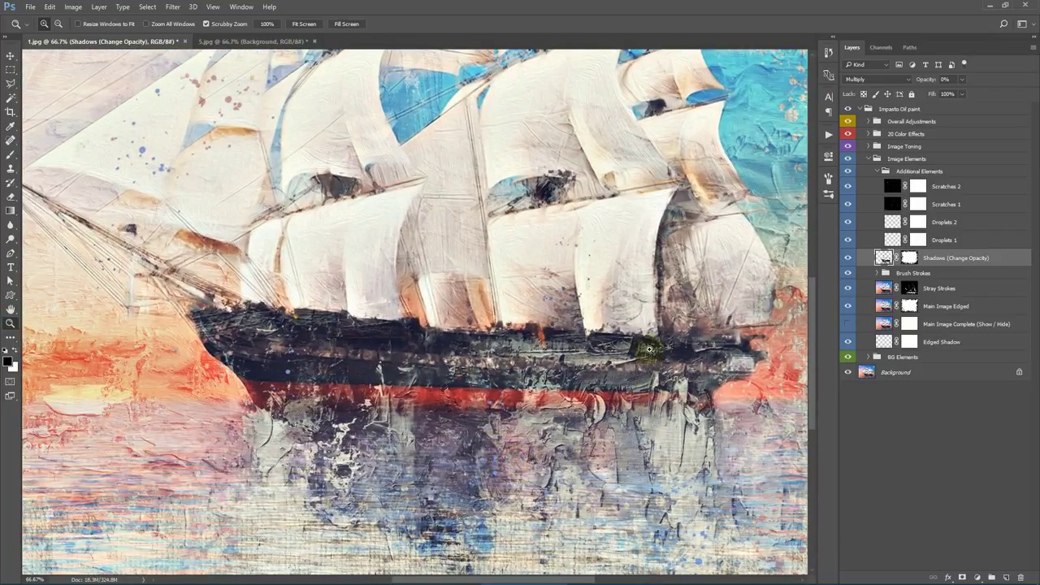
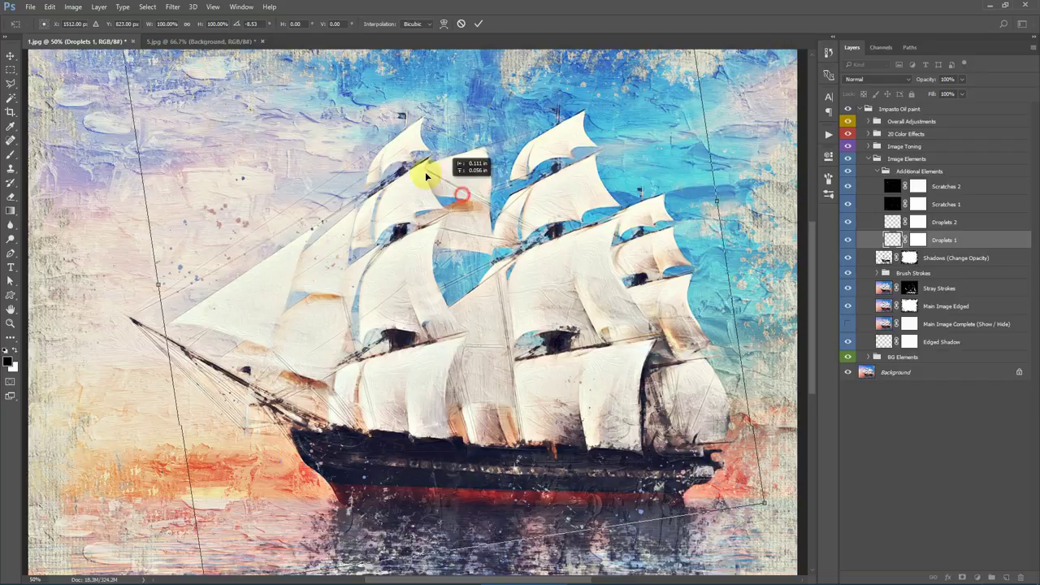
Apply the move and rotation of the Droplets 1 layer, and toggle the Droplets 2 layer to check its effect.
left_click(478, 23)
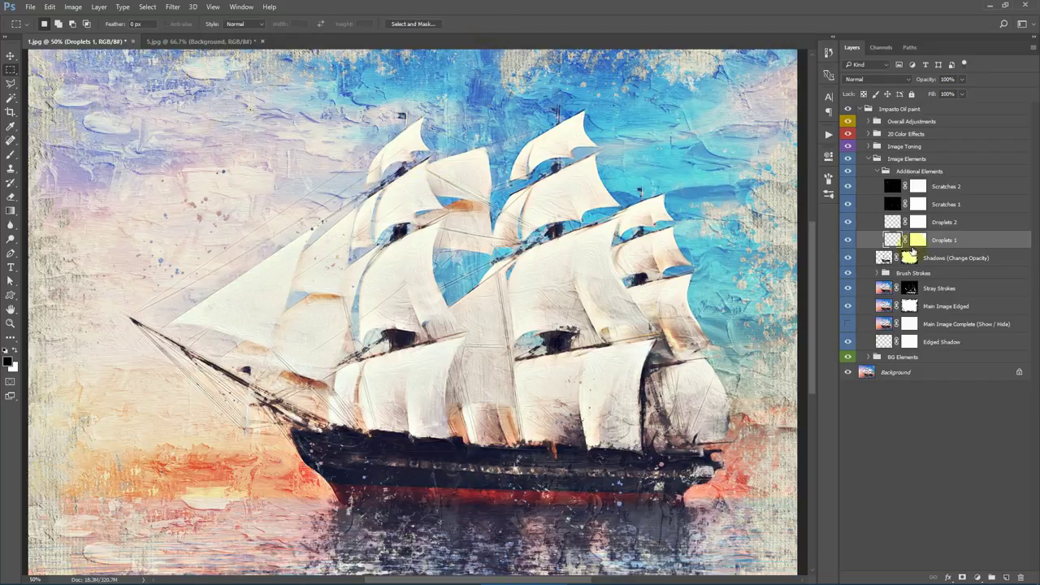
left_click(976, 222)
left_click(848, 222)
left_click(845, 225)
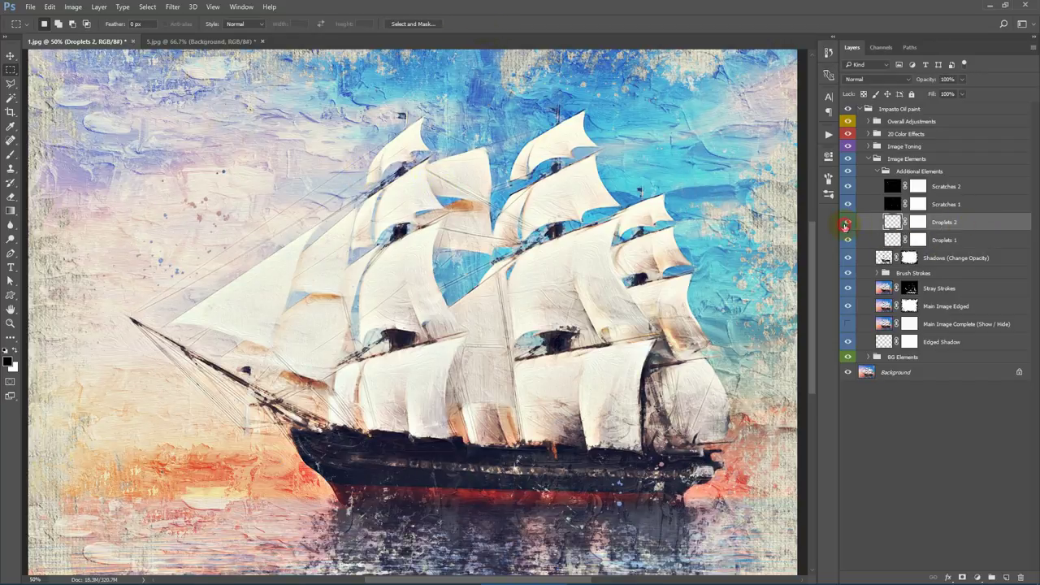
Set the Scratches 1 layer's opacity to 84% and shift its scratches slightly downward on the canvas.
left_click(947, 207)
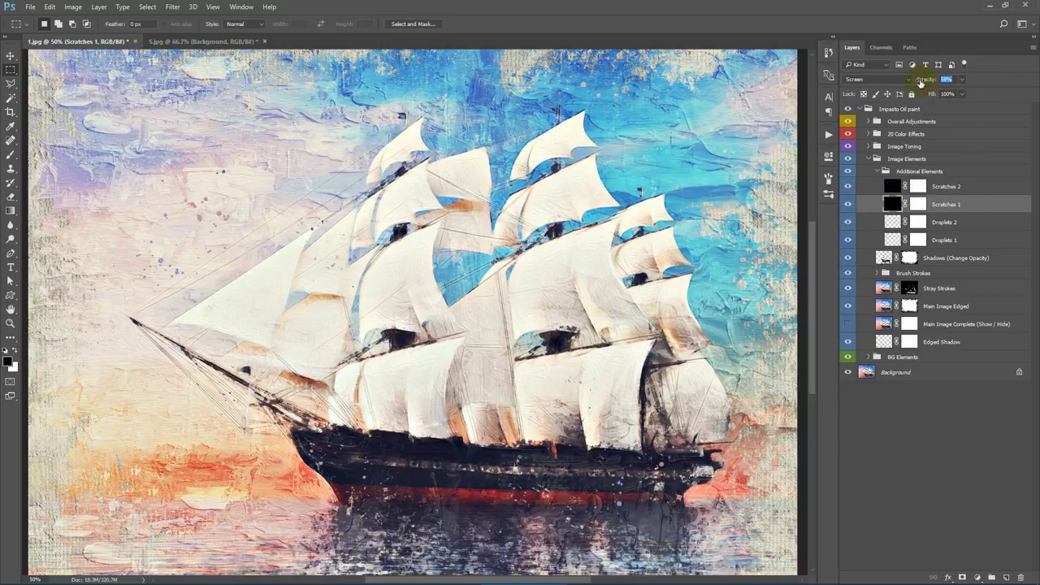
left_click_drag(921, 82, 961, 84)
left_click(11, 55)
left_click_drag(546, 237, 549, 267)
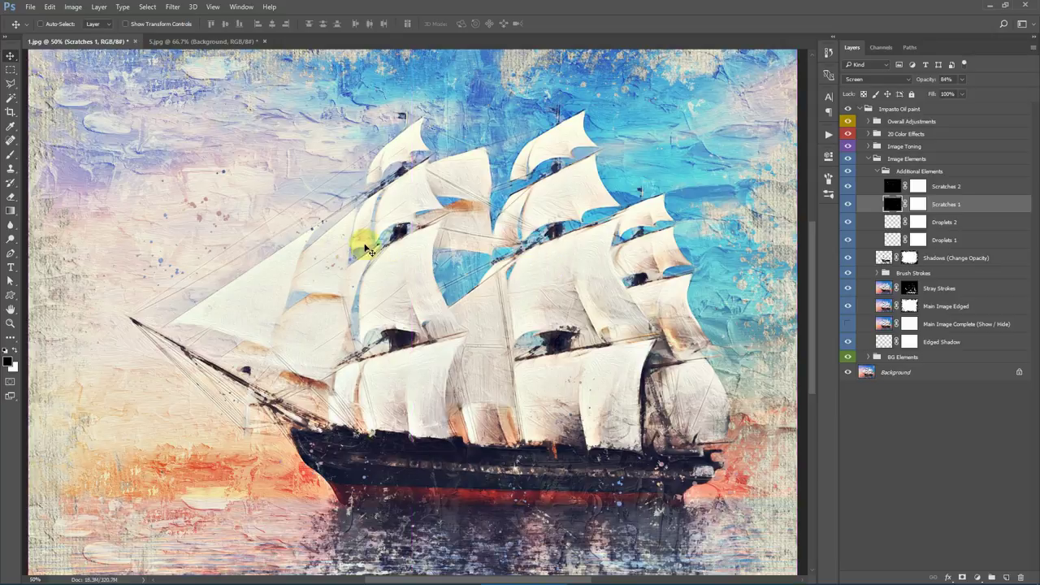
Scale the Scratches 1 layer proportionally to 104% with Free Transform.
left_click(10, 76)
right_click(321, 176)
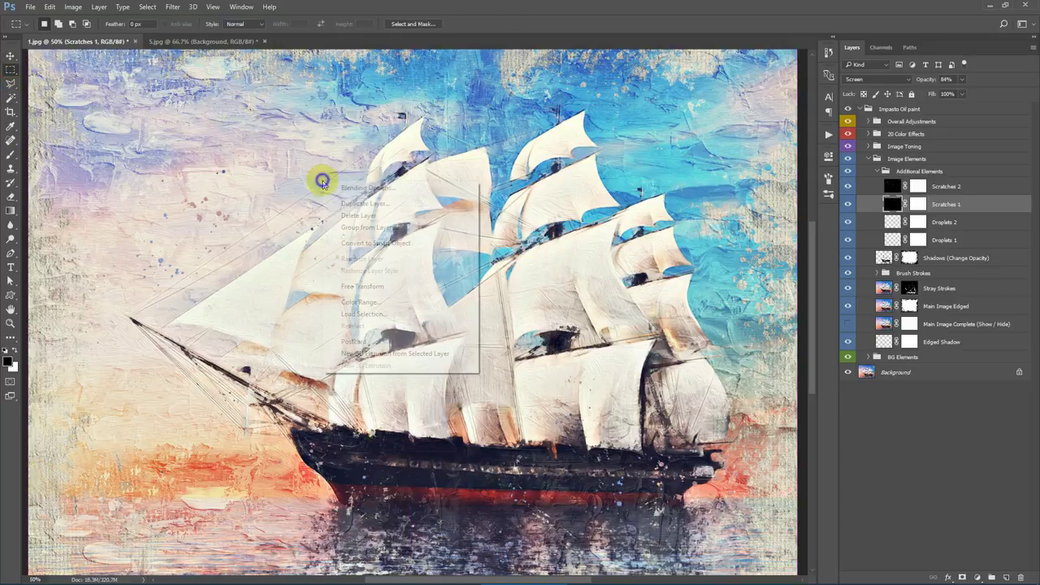
left_click(379, 279)
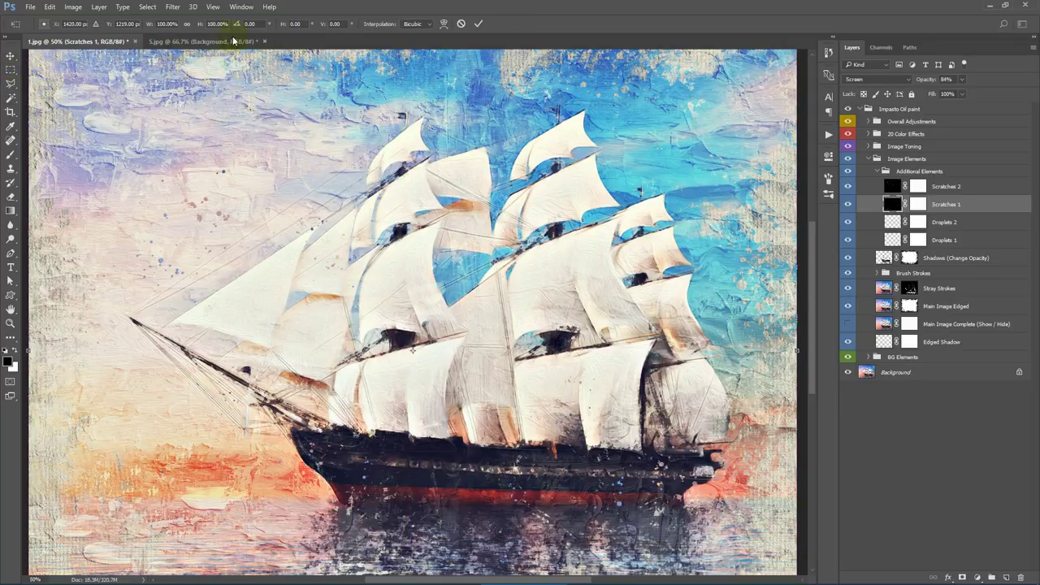
left_click_drag(152, 24, 155, 24)
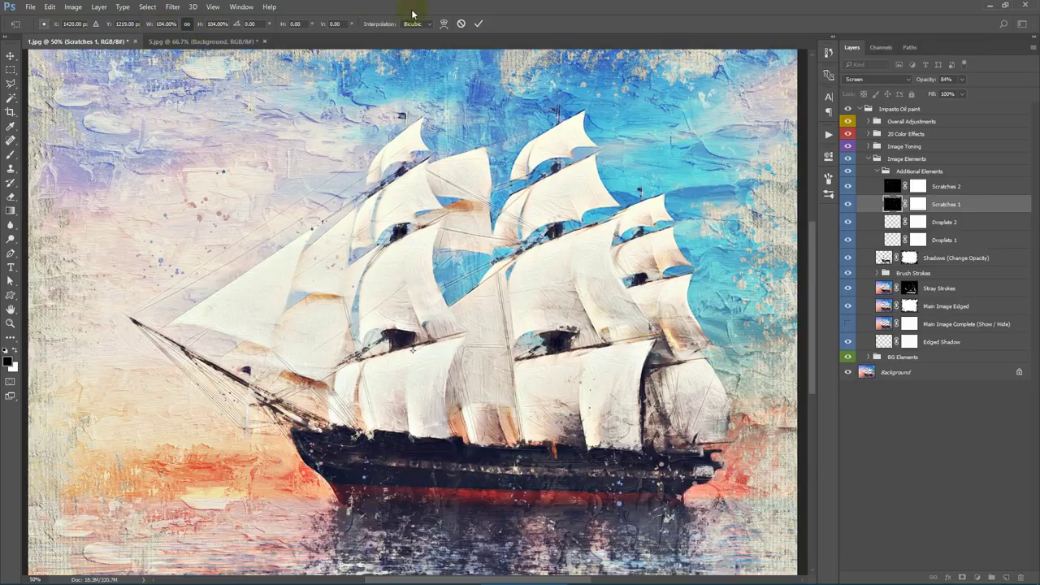
left_click(475, 25)
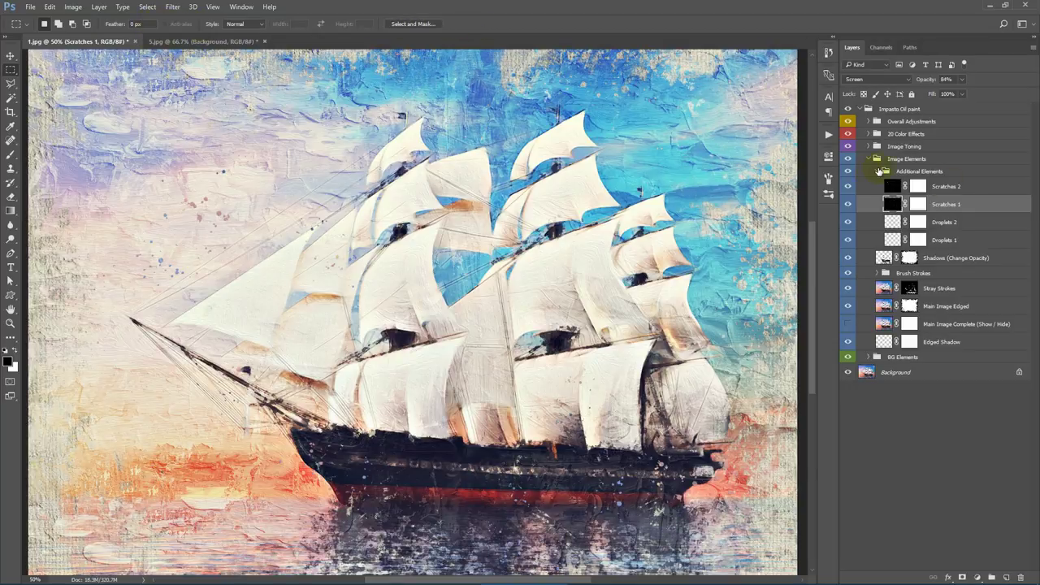
Collapse the Additional Elements and Image Elements groups.
left_click(883, 173)
left_click(878, 172)
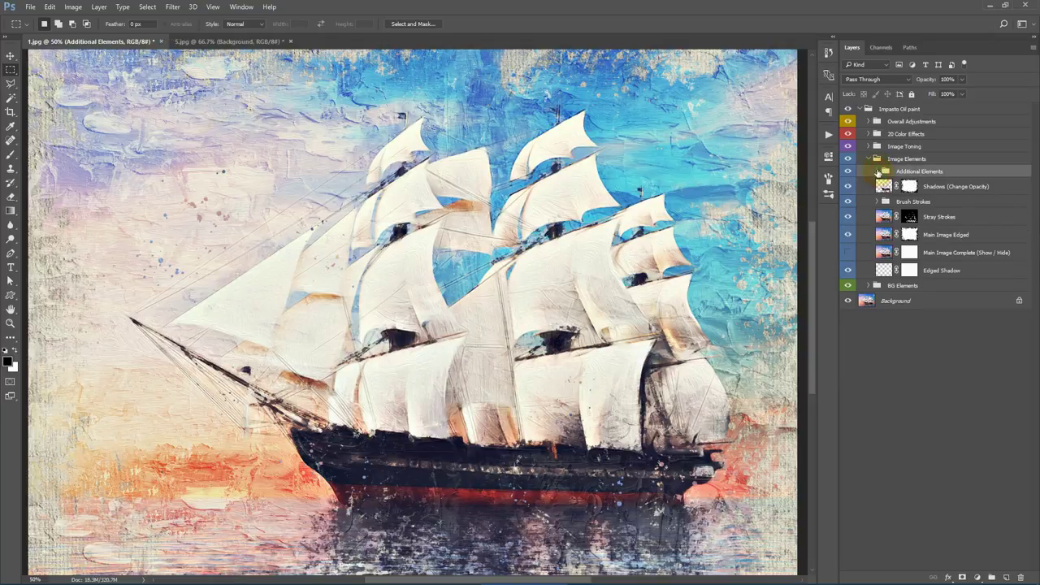
left_click(871, 159)
left_click(870, 159)
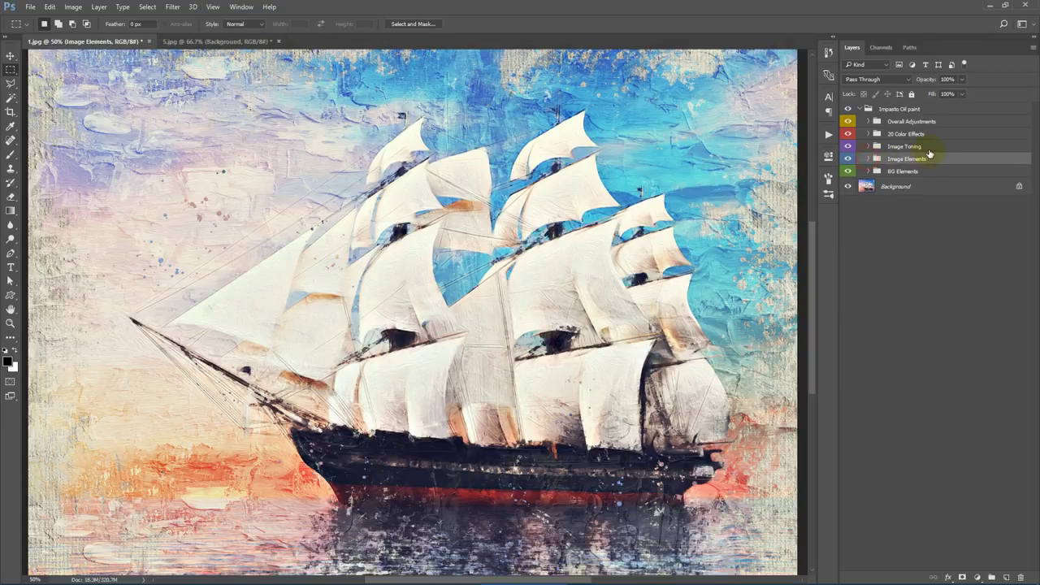
Review the layers in the Image Toning group, compare the painting with and without the toning, and collapse the group.
left_click(871, 146)
left_click(868, 147)
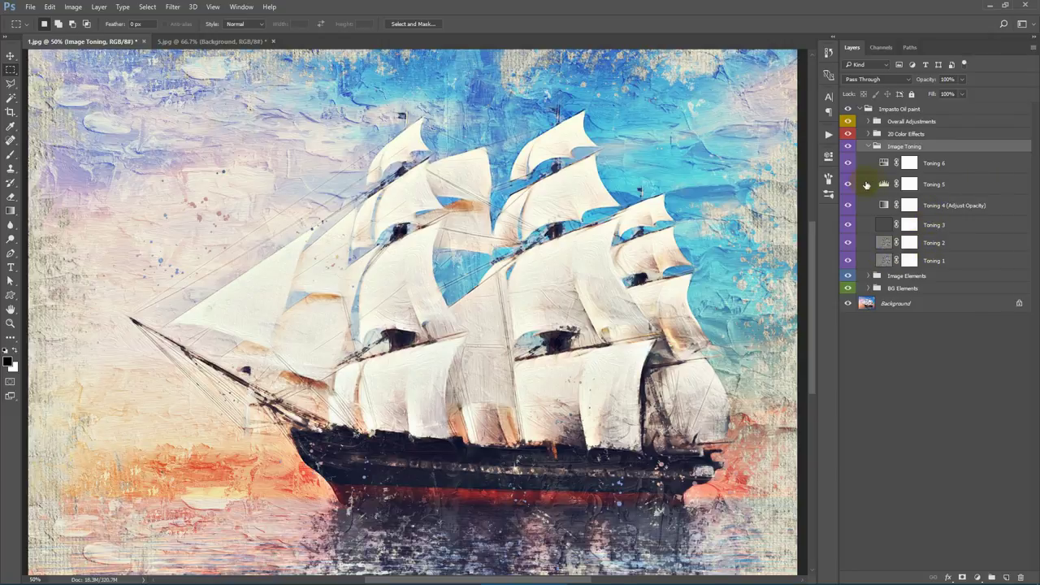
left_click(847, 147)
left_click(847, 147)
left_click(847, 148)
left_click(848, 148)
left_click(868, 146)
Expand the 20 Color Effects group and preview several of its effects one after another, from Color Effect 01 up to Color Effect 20.
left_click(933, 133)
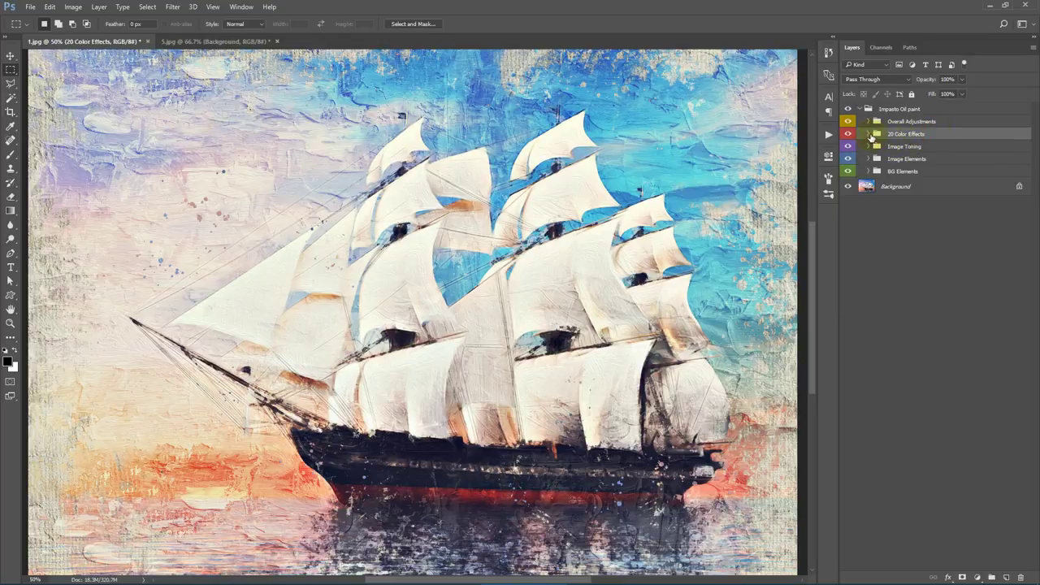
left_click(868, 133)
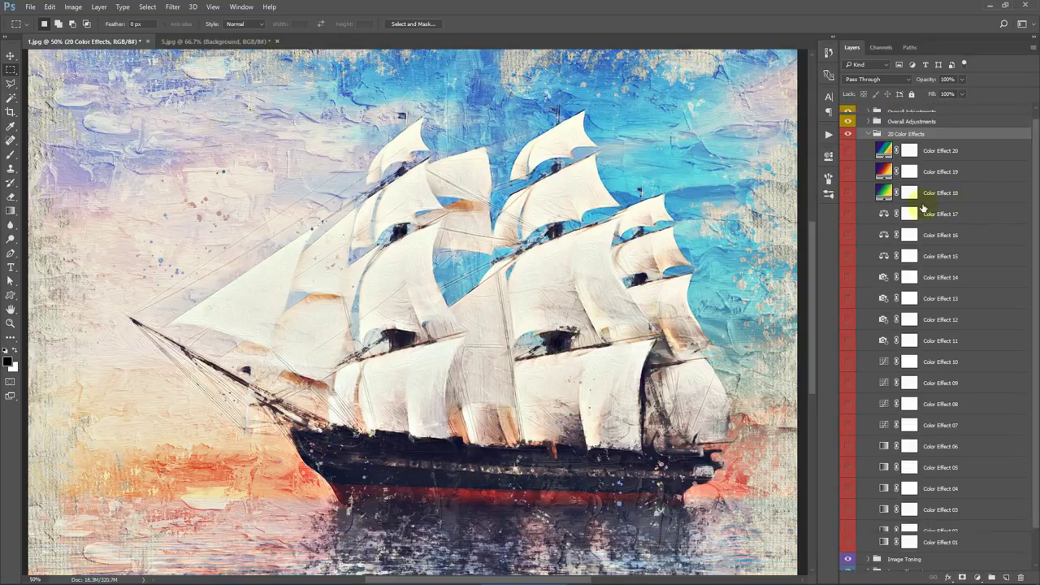
scroll(650, 187, "up", 1)
scroll(639, 167, "down", 2)
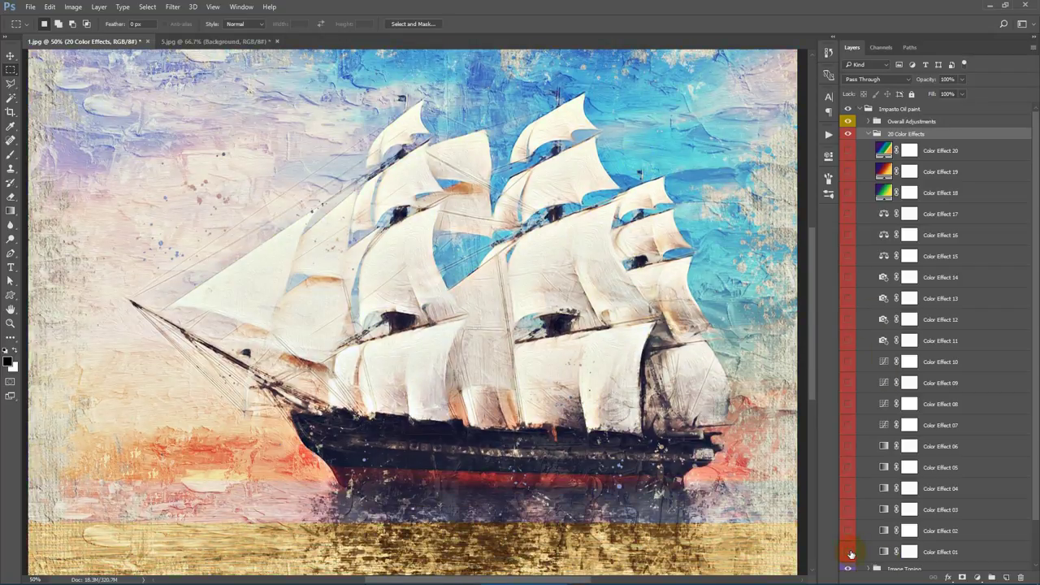
left_click(847, 533)
left_click(847, 532)
left_click(847, 491)
left_click(848, 468)
left_click(848, 425)
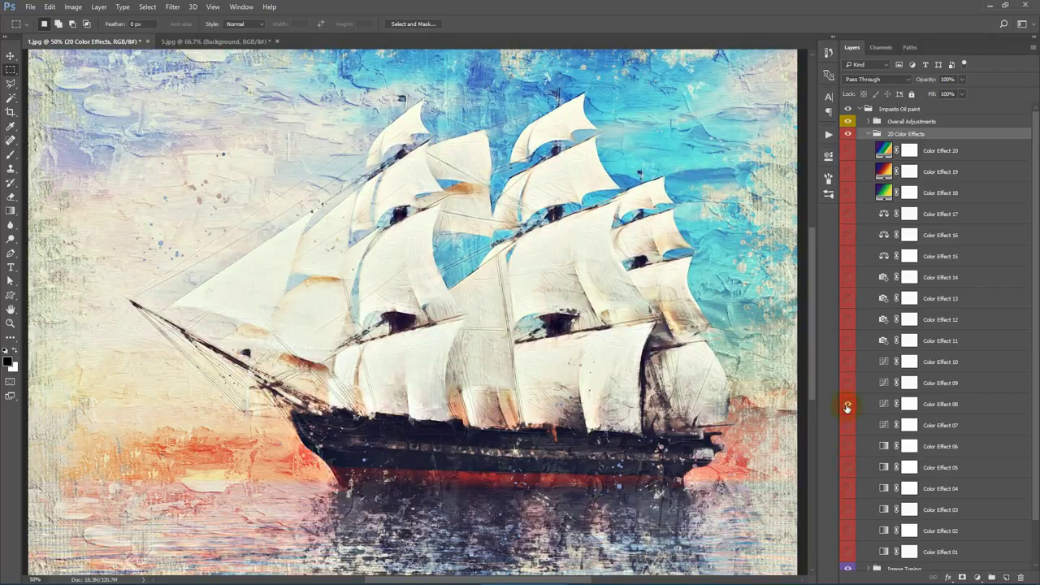
left_click(848, 361)
left_click(848, 319)
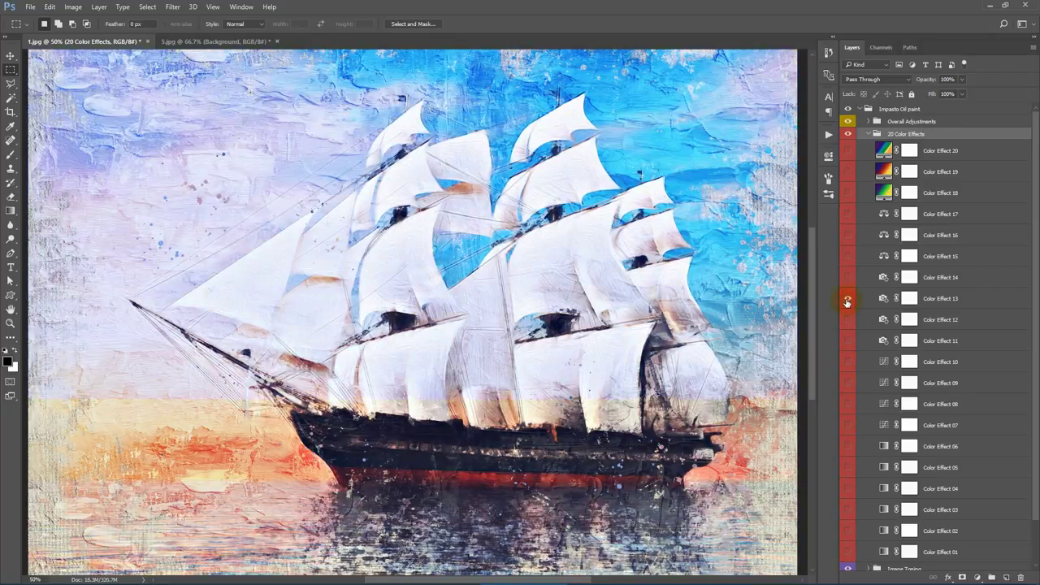
left_click(850, 193)
left_click(850, 152)
Show Color Effect 01 and paint its mask black with the 1400 px textured brush over the sky and most of the ship.
left_click(848, 551)
left_click(909, 552)
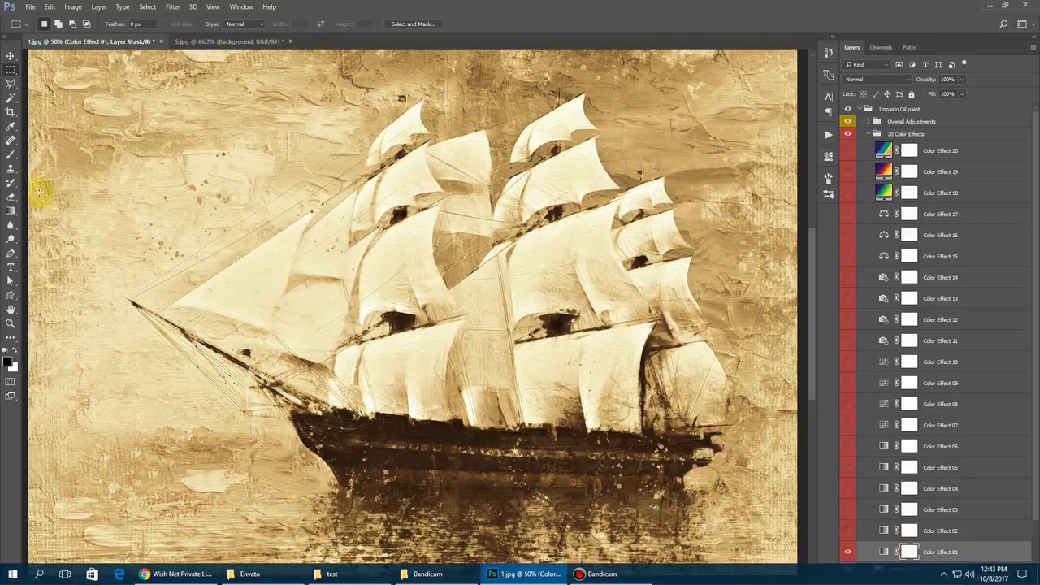
left_click(13, 152)
left_click(52, 31)
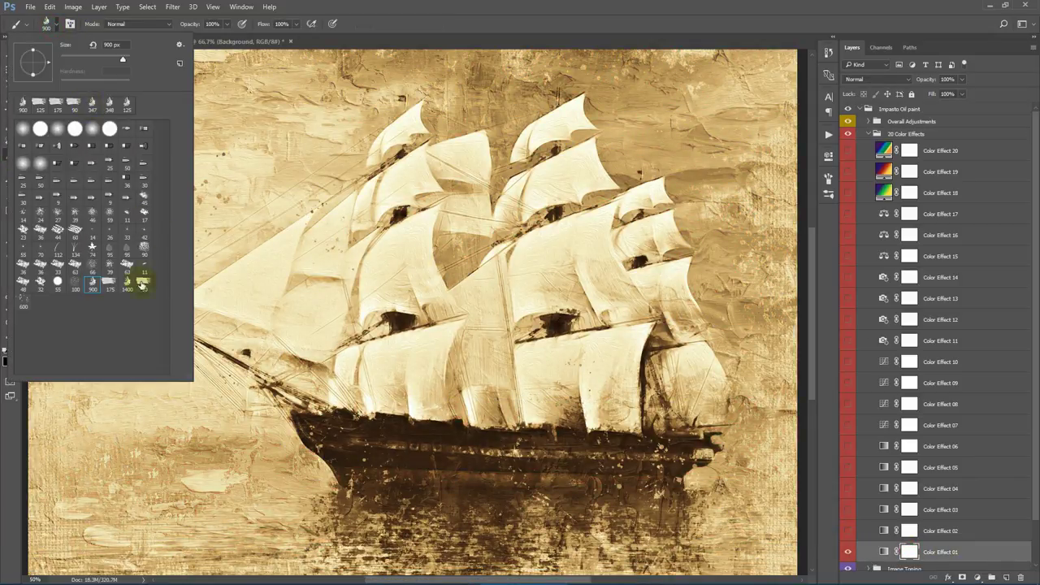
left_click(479, 6)
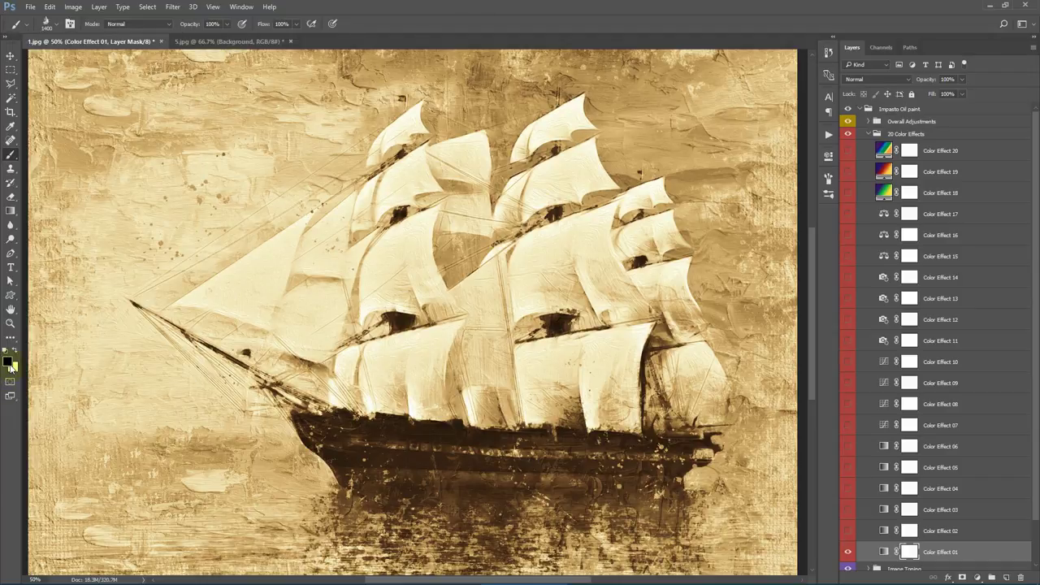
left_click(251, 241)
left_click(189, 317)
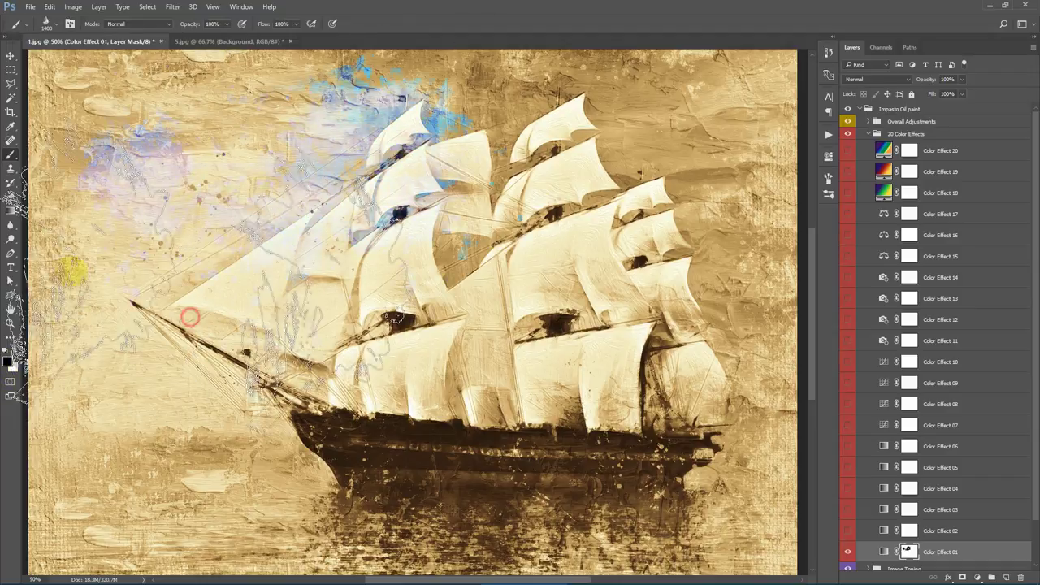
mouse_move(189, 317)
left_mouse_down()
mouse_move(73, 271)
mouse_move(109, 293)
mouse_move(93, 126)
mouse_move(57, 86)
mouse_move(175, 57)
mouse_move(101, 56)
mouse_move(147, 94)
left_mouse_up()
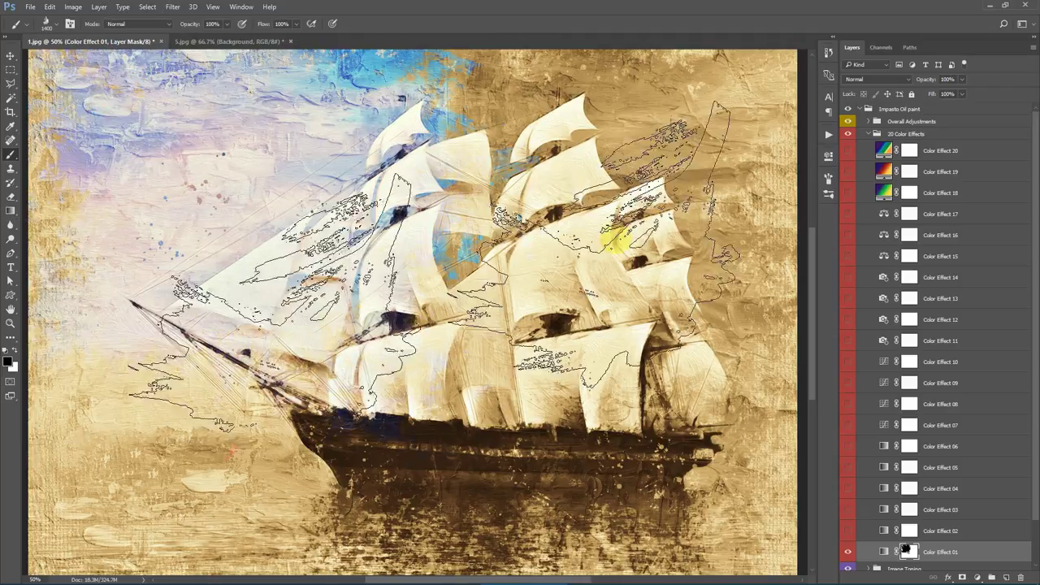
mouse_move(431, 265)
left_mouse_down()
mouse_move(337, 325)
mouse_move(395, 174)
mouse_move(581, 122)
mouse_move(403, 254)
left_mouse_up()
Preview Color Effect 02 and Color Effect 03 one at a time over the masked Color Effect 01, leaving both hidden.
left_click(847, 531)
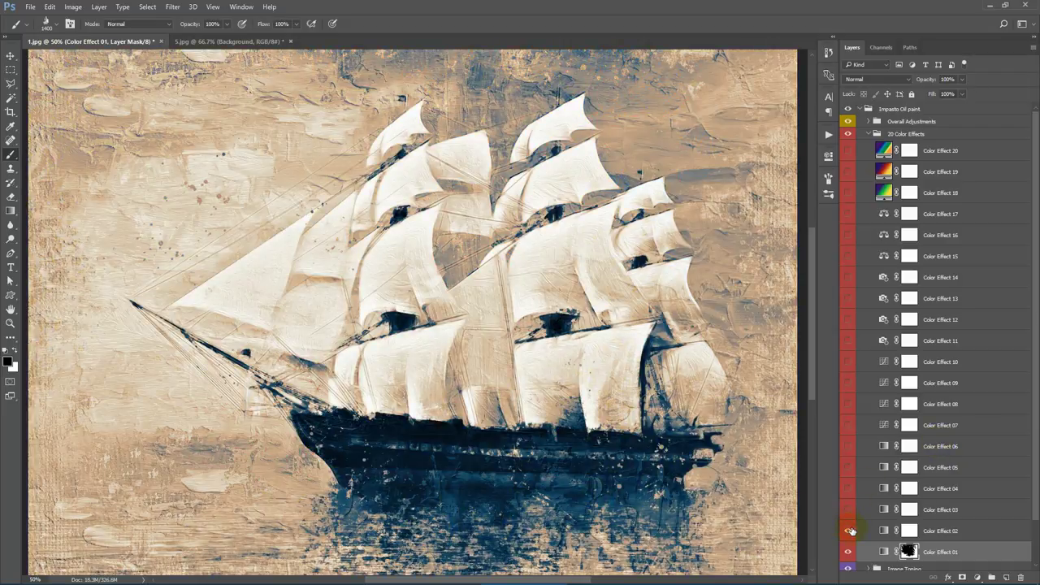
left_click(847, 530)
left_click(935, 509)
left_click(848, 509)
left_click(848, 510)
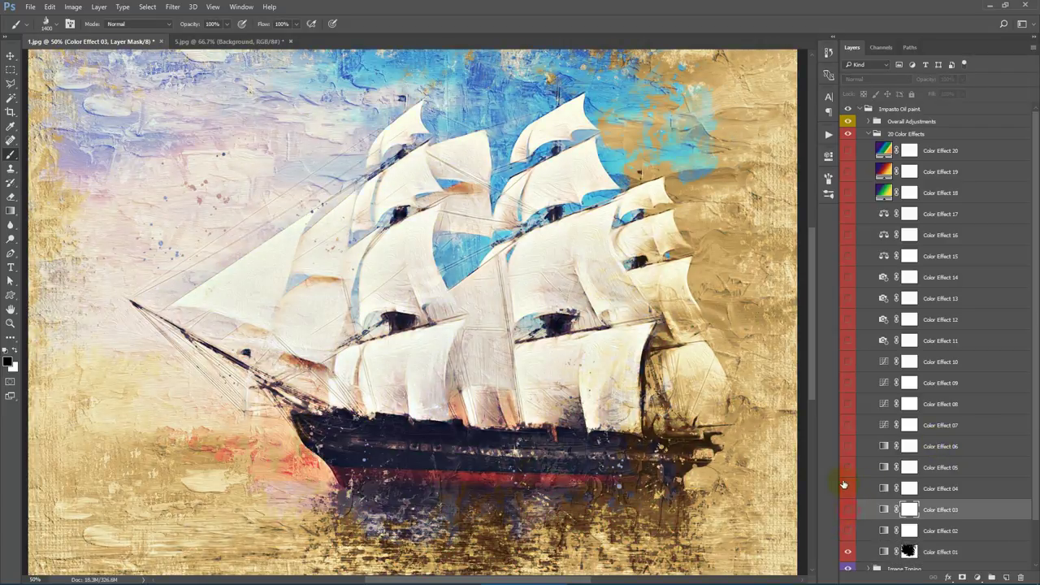
Show Color Effect 04 and paint its mask black over the ship and central sky, keeping the tint near the edges.
left_click(848, 490)
left_click(910, 489)
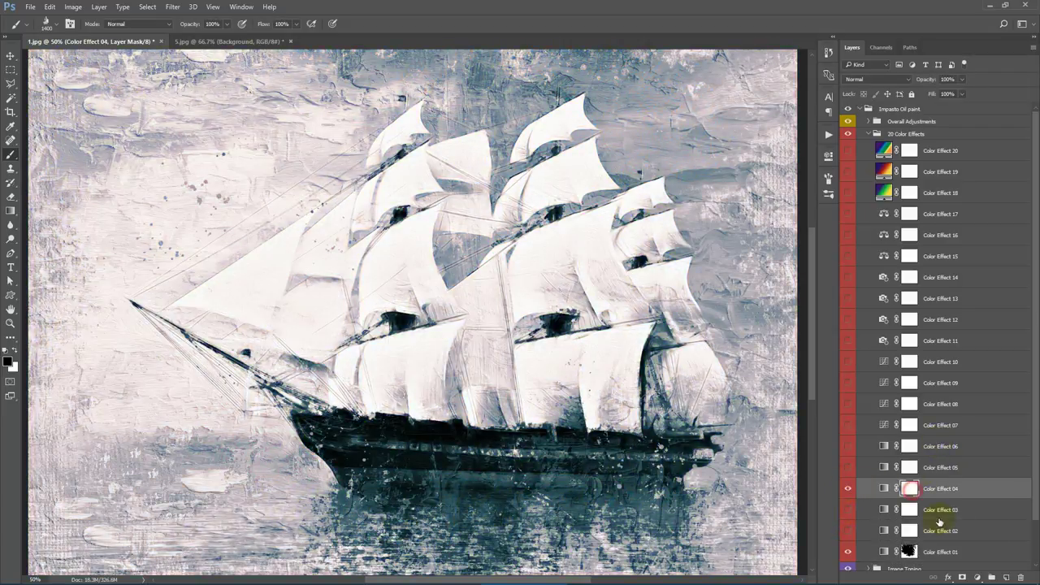
mouse_move(263, 197)
left_mouse_down()
mouse_move(244, 214)
mouse_move(592, 197)
mouse_move(776, 361)
mouse_move(573, 569)
mouse_move(639, 58)
mouse_move(716, 97)
mouse_move(768, 195)
mouse_move(765, 256)
mouse_move(230, 128)
mouse_move(360, 398)
mouse_move(215, 472)
mouse_move(70, 425)
mouse_move(171, 439)
mouse_move(439, 244)
mouse_move(642, 269)
left_mouse_up()
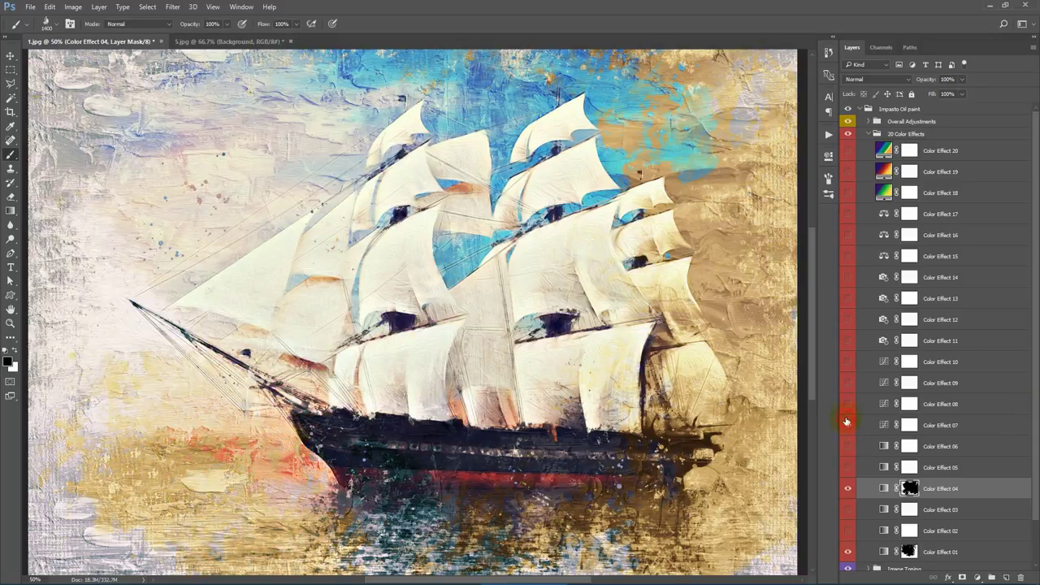
Show Color Effect 18 and mask it out with black over the ship and the middle of the sky.
left_click(848, 193)
left_click(908, 193)
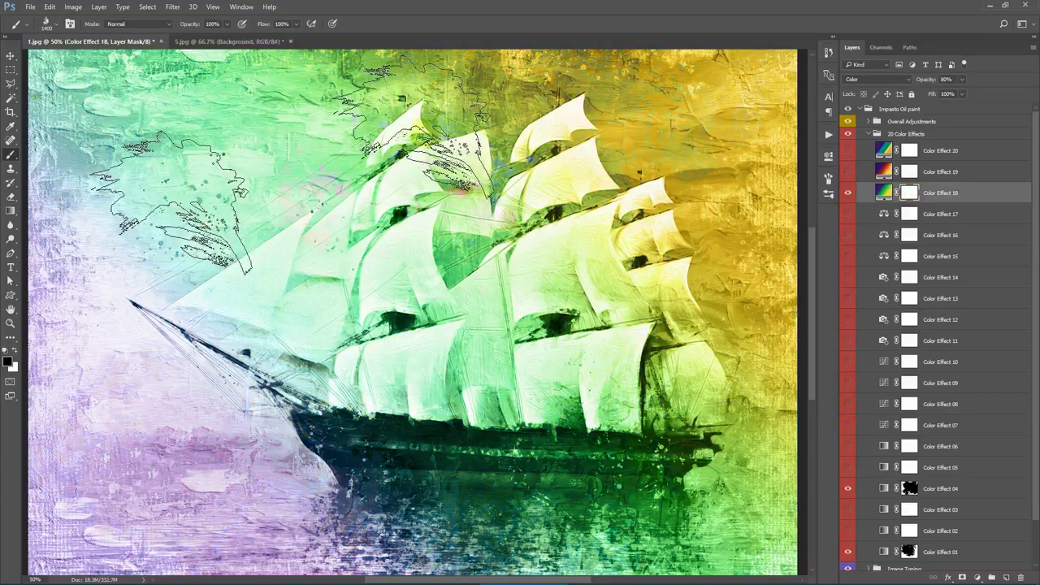
mouse_move(171, 203)
left_mouse_down()
mouse_move(279, 232)
mouse_move(244, 290)
mouse_move(309, 326)
mouse_move(504, 228)
mouse_move(293, 81)
mouse_move(81, 114)
mouse_move(586, 382)
mouse_move(433, 183)
mouse_move(666, 163)
mouse_move(630, 231)
mouse_move(413, 230)
left_mouse_up()
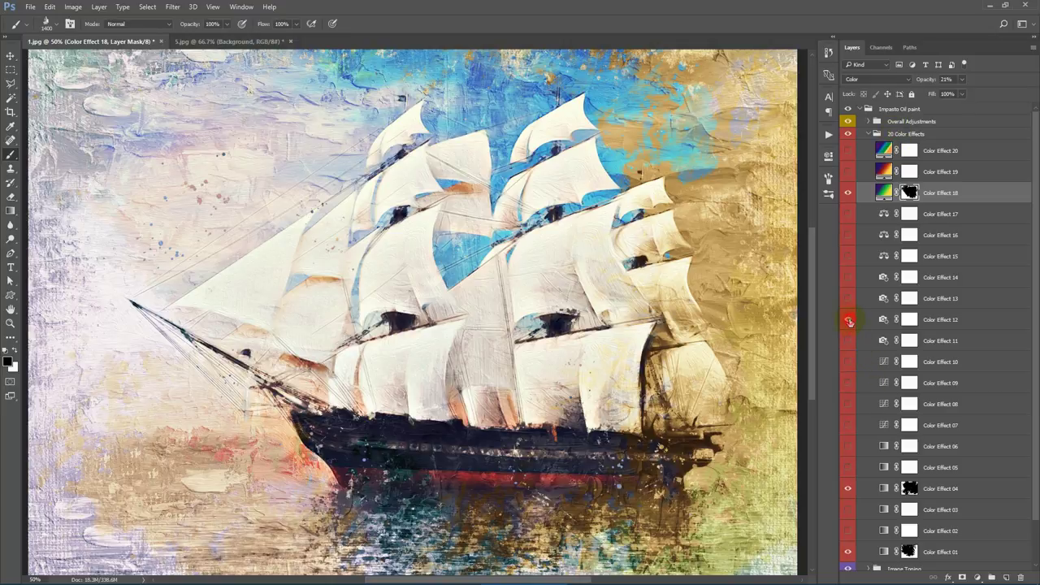
Preview Color Effects 10, 06, 05 and 03 in combination with the masked effects, leaving them hidden.
left_click(849, 360)
left_click(850, 445)
left_click(850, 463)
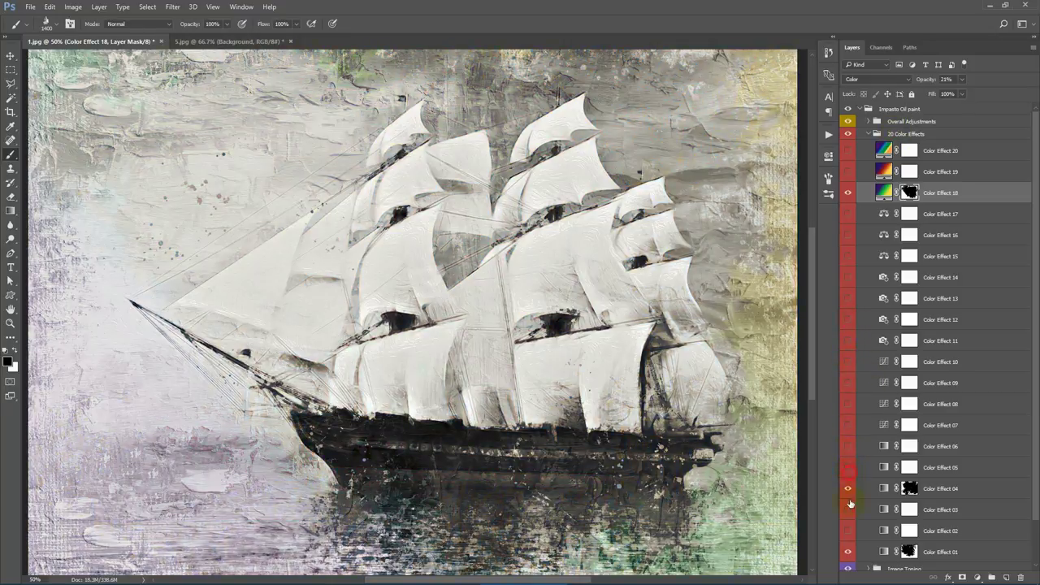
left_click(848, 510)
left_click(848, 512)
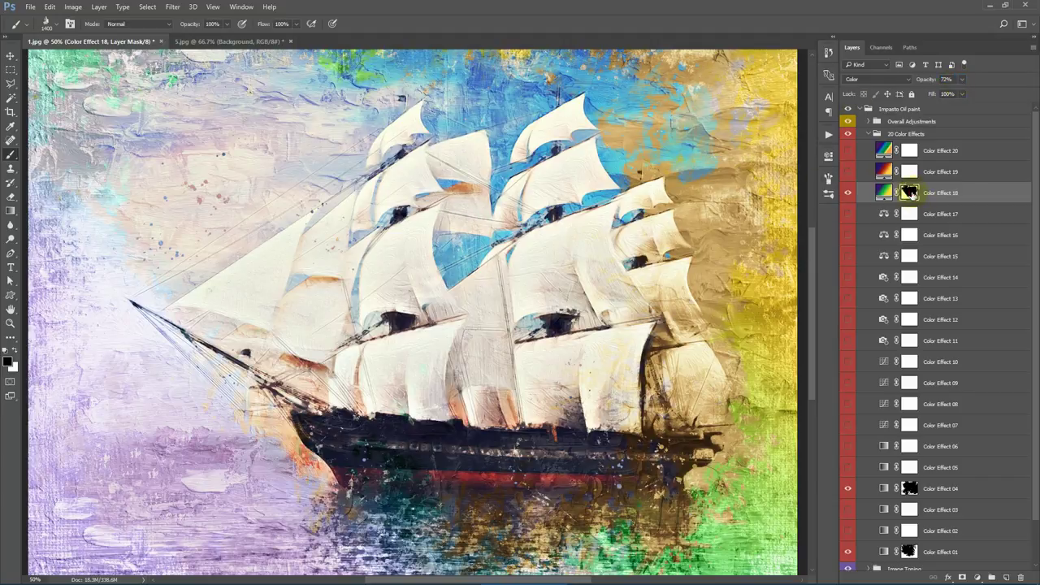
Paint more black on the Color Effect 18 mask over the upper sky and the ship's stern, and switch to the Zoom tool.
left_click_drag(281, 96, 382, 101)
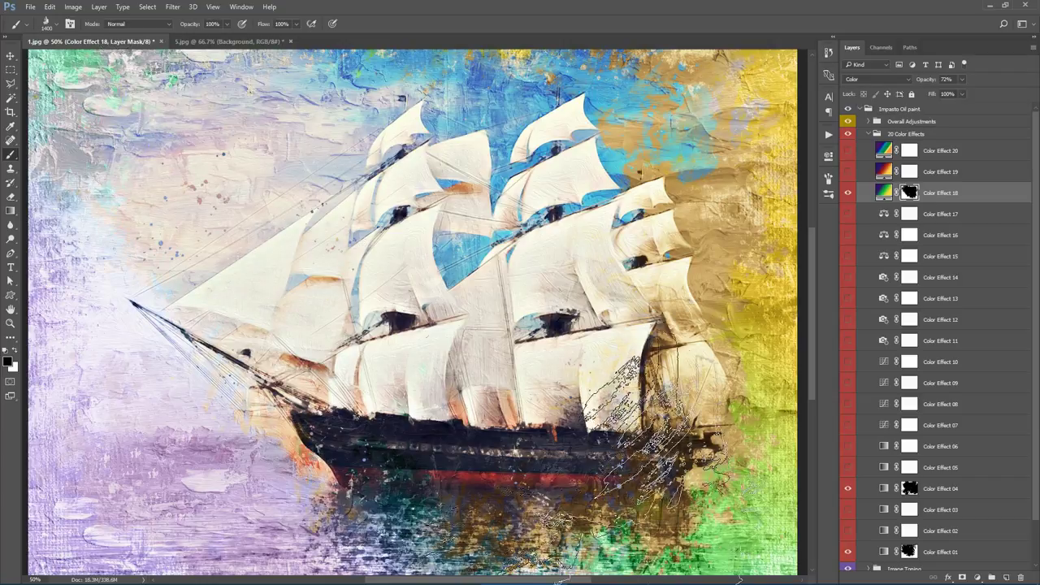
mouse_move(654, 463)
left_mouse_down()
mouse_move(674, 382)
mouse_move(700, 422)
mouse_move(674, 398)
mouse_move(650, 439)
left_mouse_up()
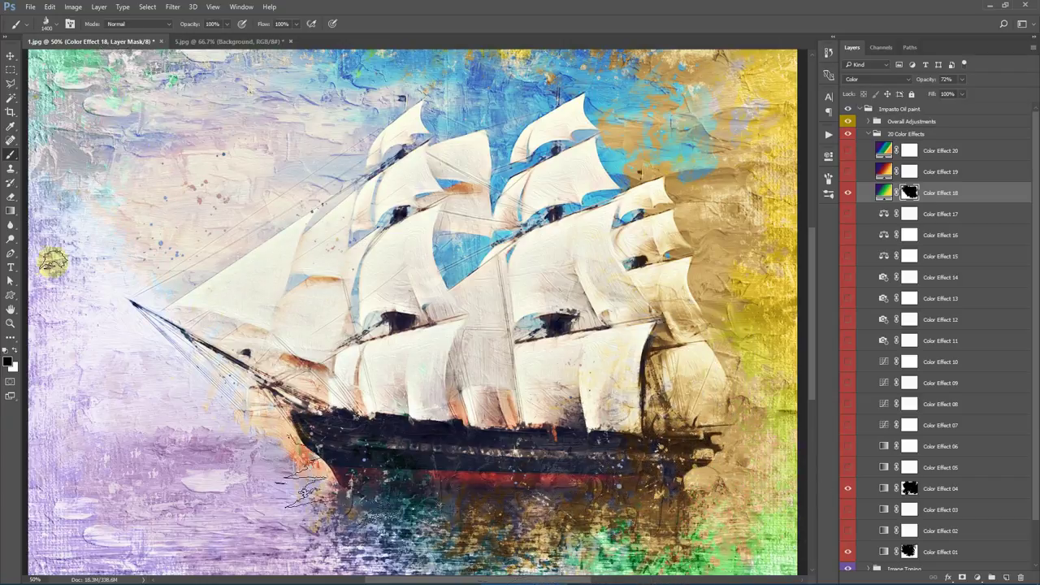
left_click(11, 322)
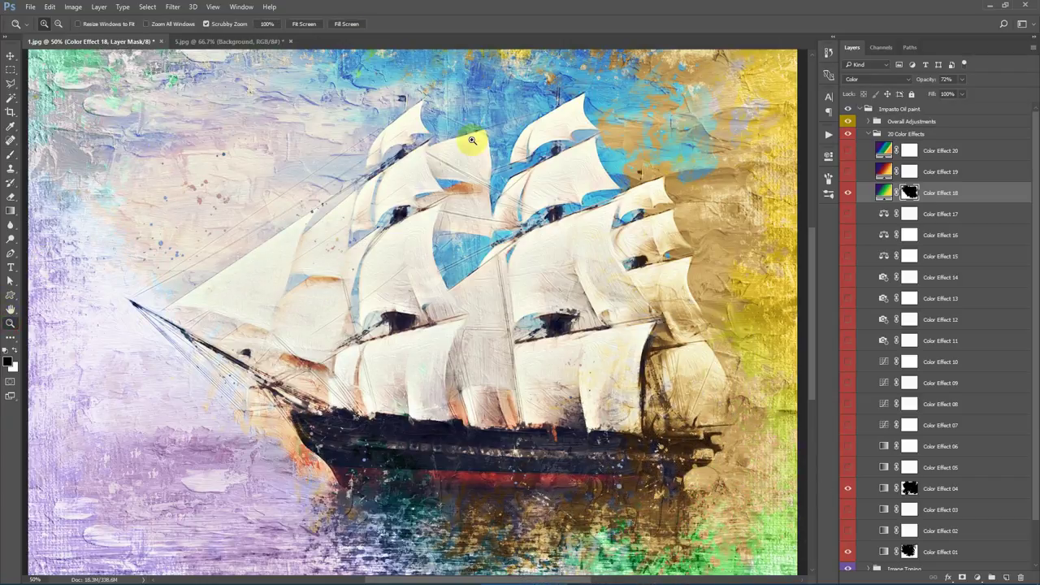
Collapse and hide the 20 Color Effects group, and expand the Overall Adjustments group.
left_click(884, 135)
left_click(869, 134)
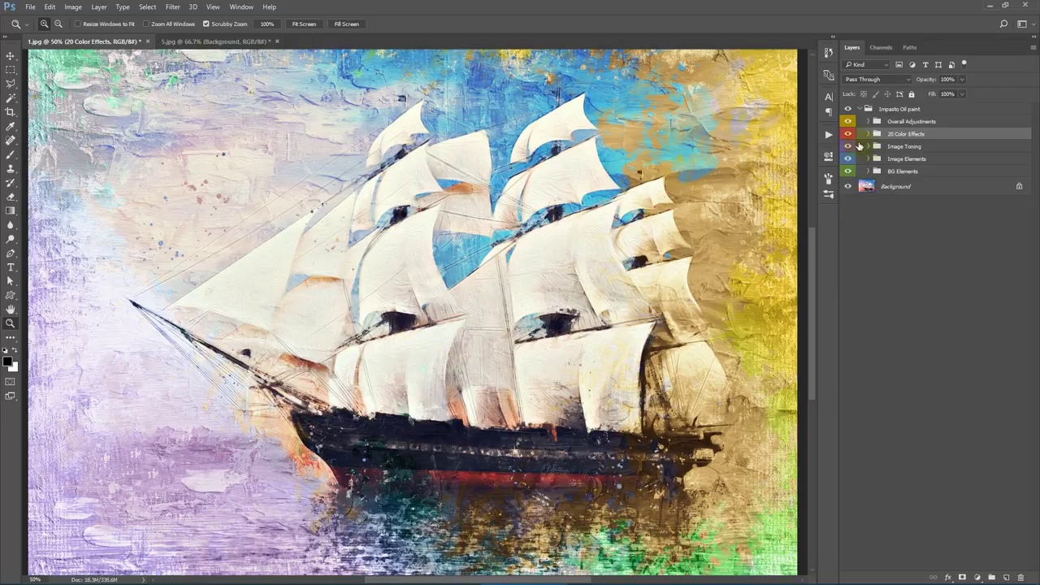
left_click(848, 133)
left_click(894, 121)
left_click(868, 121)
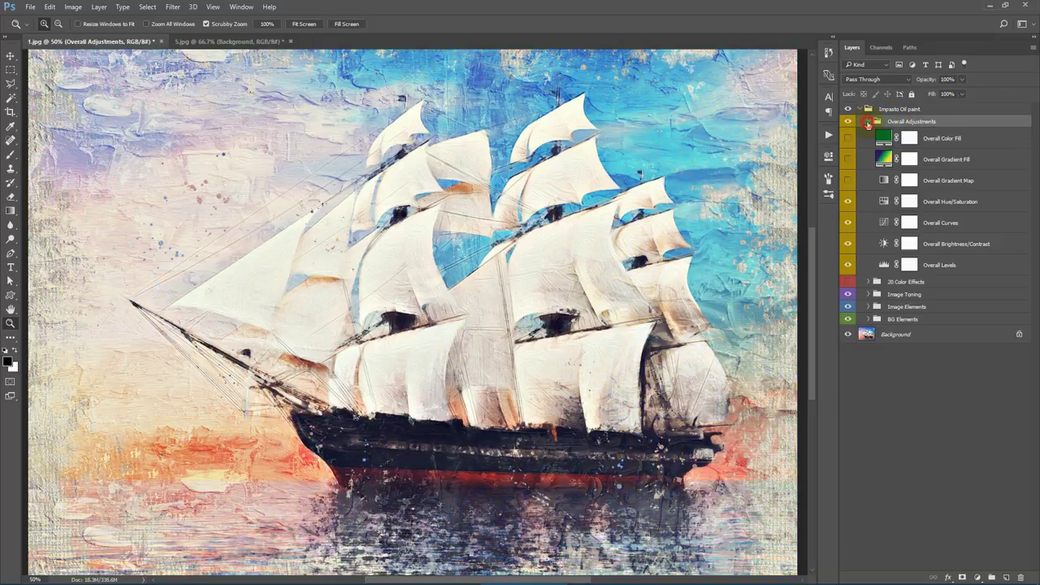
Open the Overall Levels adjustment and try its highlight and shadow input sliders.
double_click(883, 265)
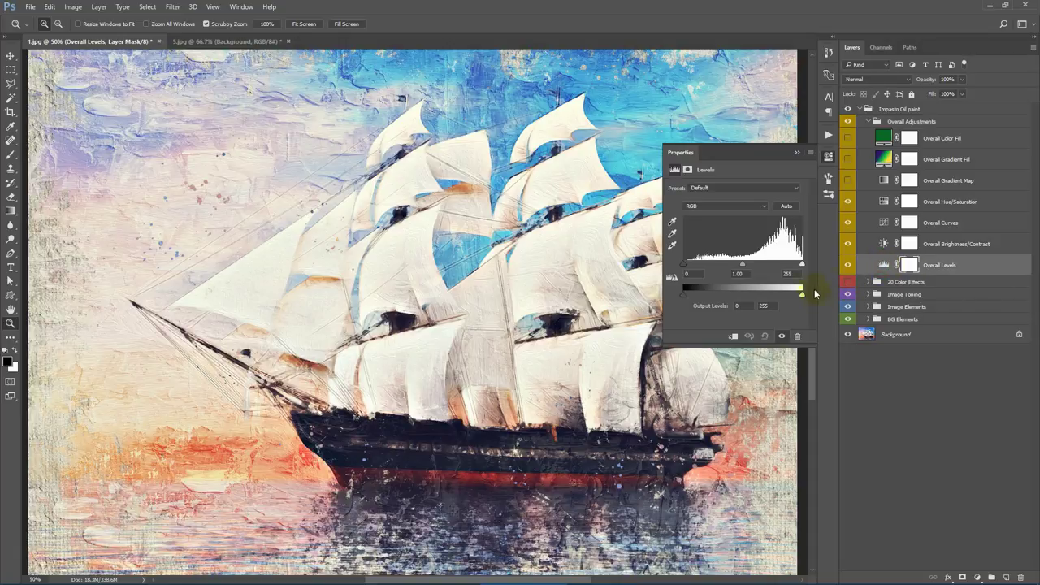
mouse_move(803, 264)
left_mouse_down()
mouse_move(785, 267)
mouse_move(804, 267)
left_mouse_up()
left_click_drag(696, 265, 694, 267)
Raise the brightness slightly and set the contrast to 6 on the Overall Brightness/Contrast layer, and hide that layer.
left_click(881, 244)
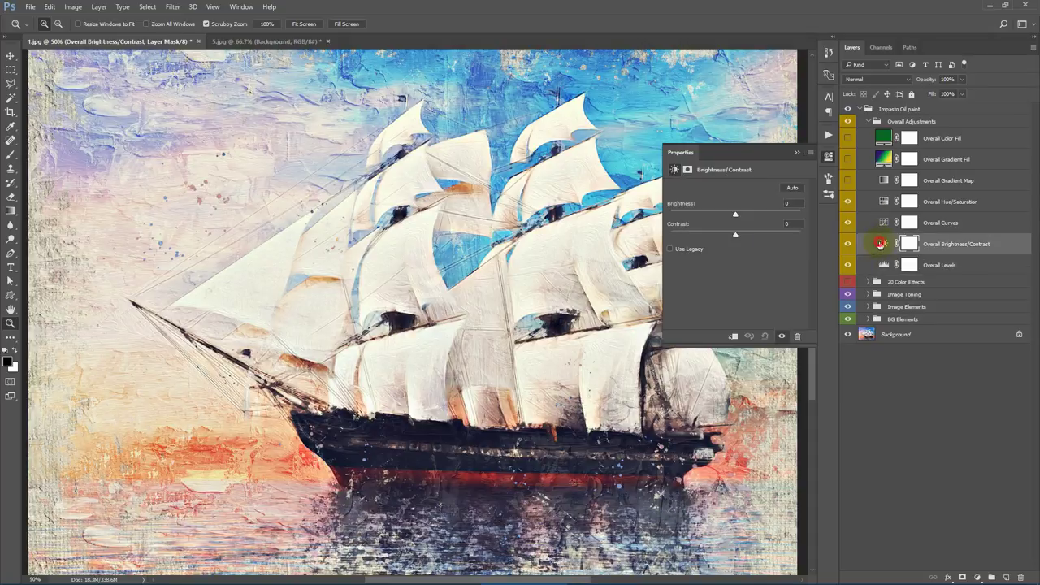
left_click_drag(738, 216, 750, 214)
left_click(735, 235)
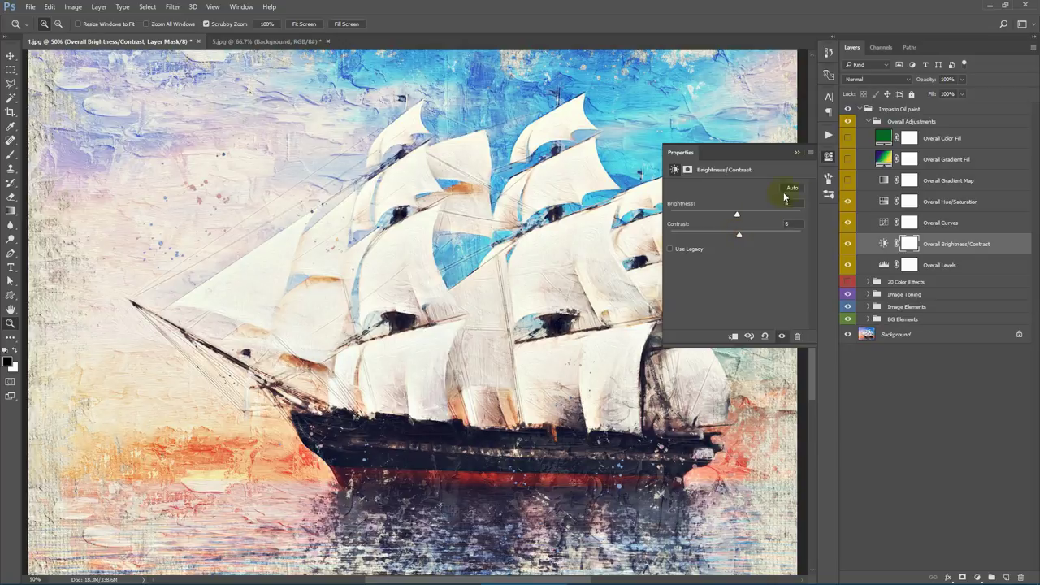
left_click(796, 155)
left_click(848, 244)
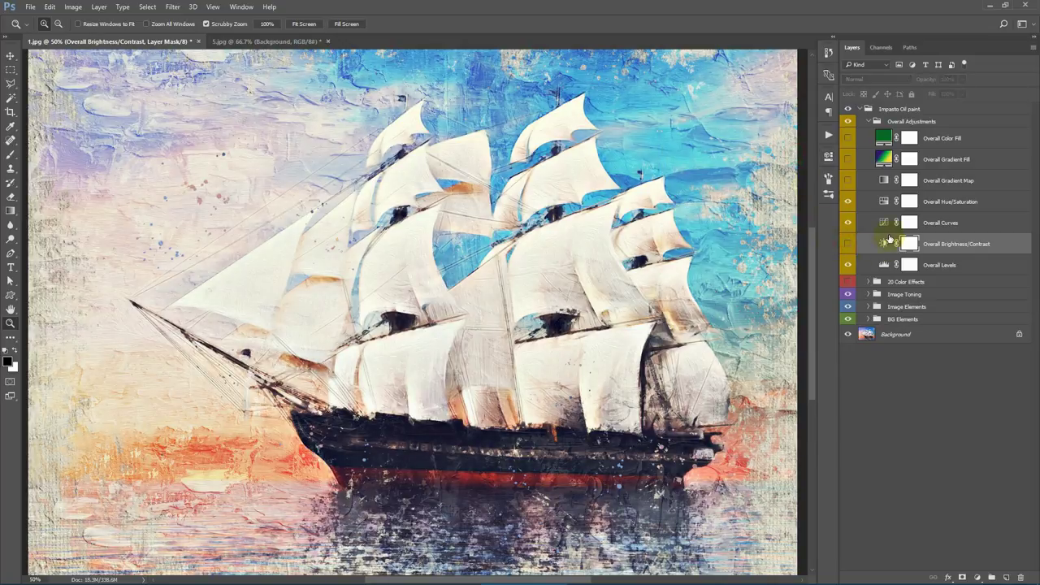
Adjust the Overall Curves layer with midtone and highlight points on the RGB curve and further points on the Blue curve.
double_click(885, 223)
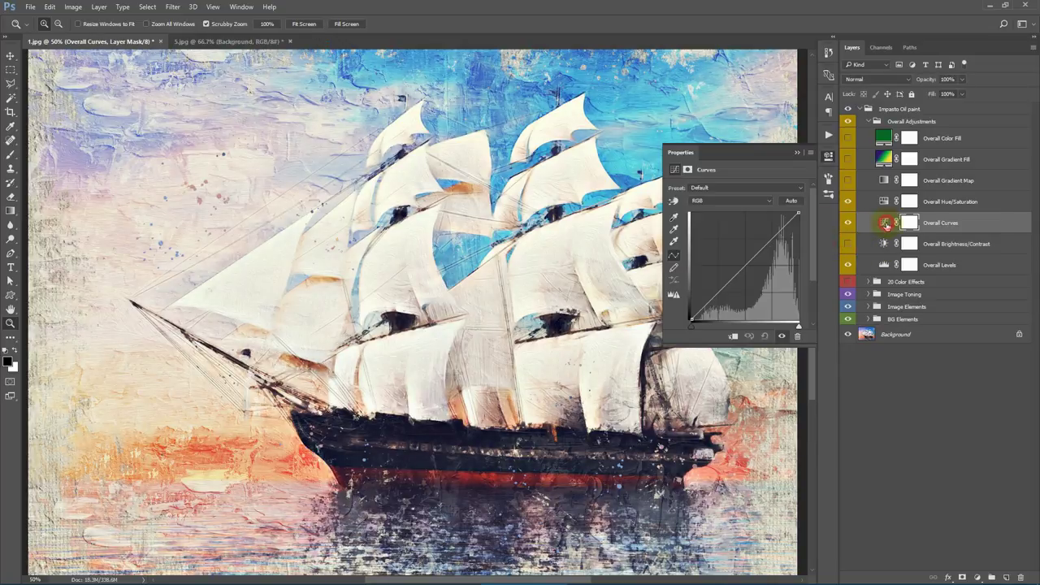
left_click(745, 267)
left_click(770, 238)
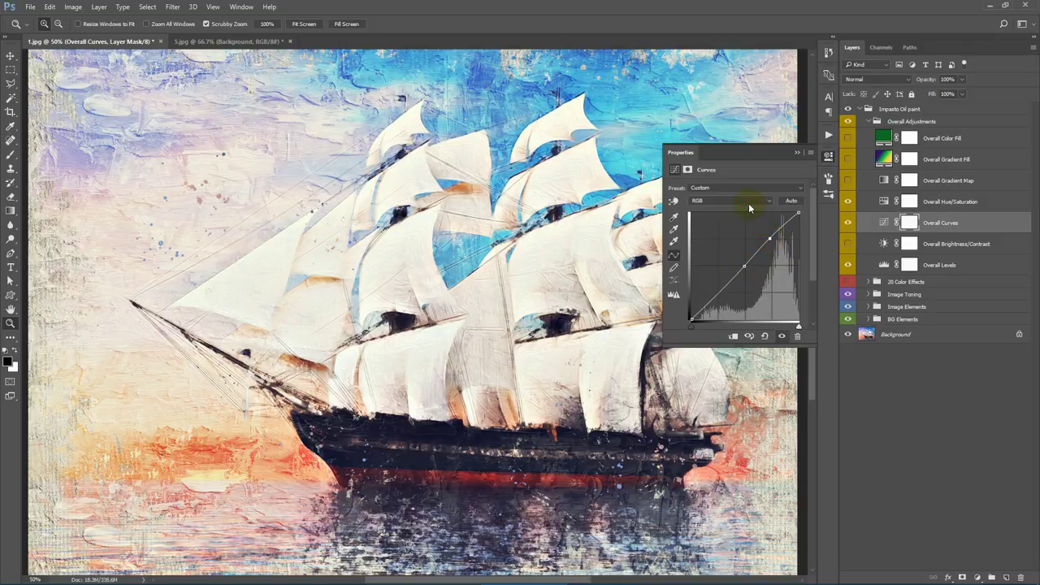
left_click(750, 209)
left_click(722, 230)
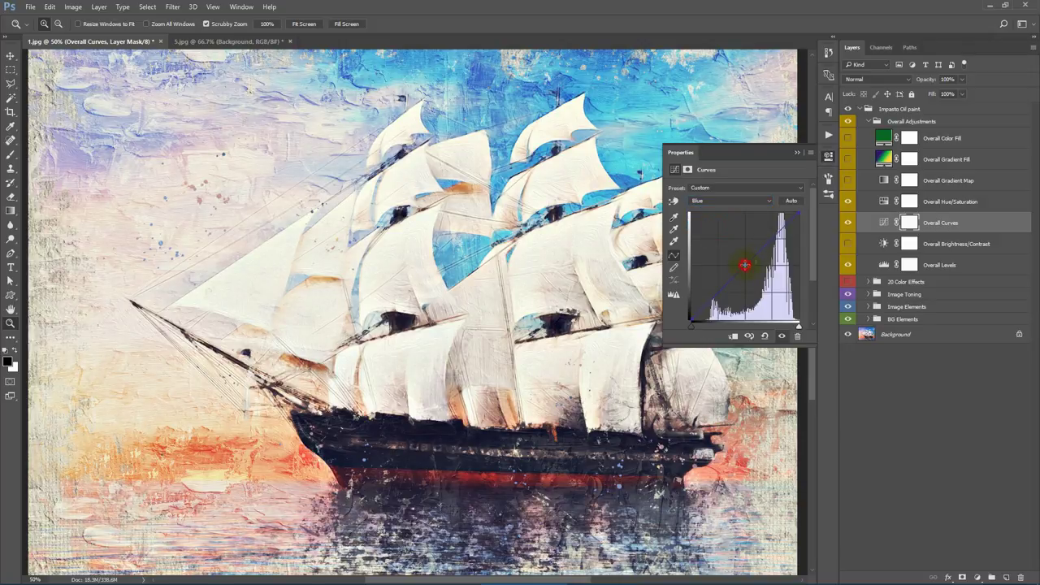
left_click_drag(767, 244, 769, 244)
left_click_drag(714, 291, 714, 291)
left_click(799, 154)
Set the Overall Hue/Saturation layer's saturation to +10, try a strong hue shift and set the hue to 0.
left_click(993, 203)
double_click(884, 202)
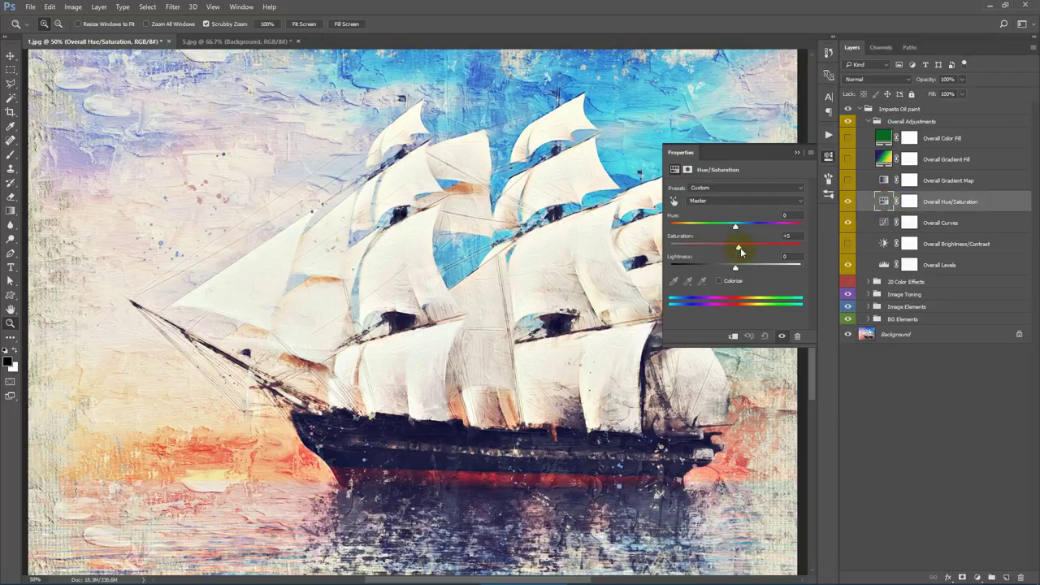
left_click_drag(737, 227, 770, 226)
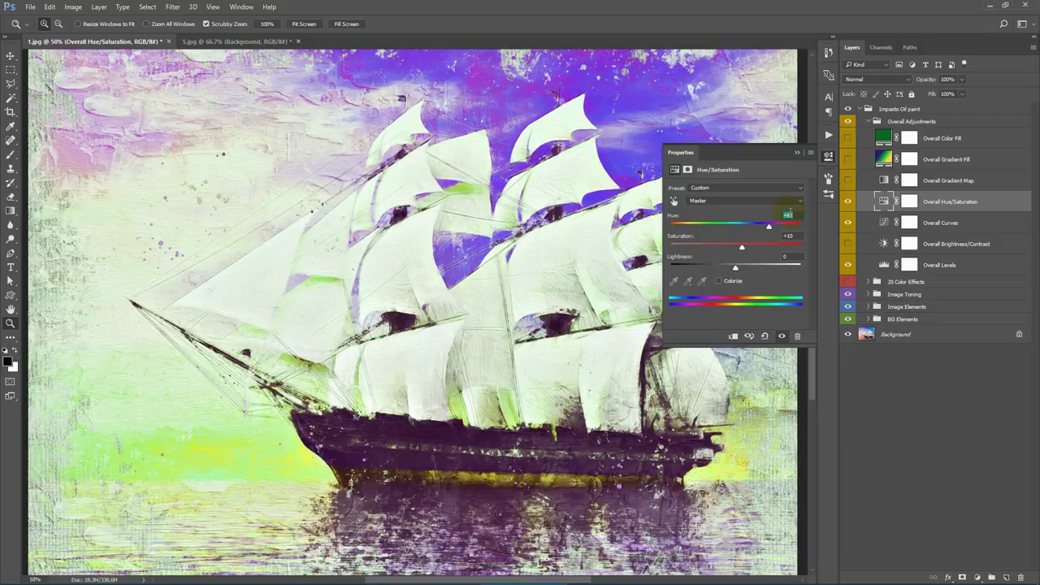
double_click(787, 213)
type("0")
left_click(797, 152)
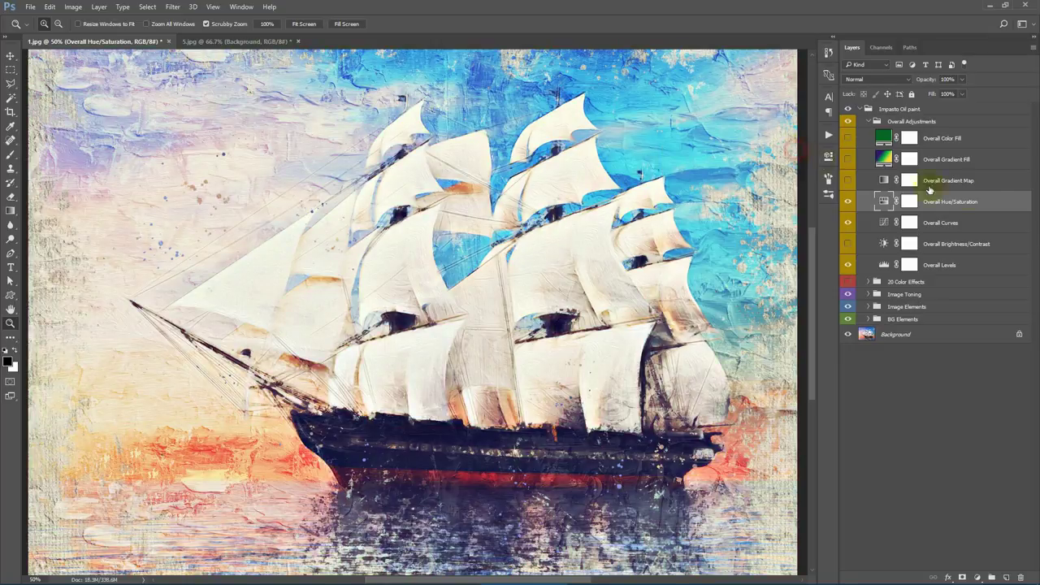
Show the Overall Gradient Map layer and open its gradient for editing.
left_click(975, 182)
left_click(849, 180)
double_click(881, 182)
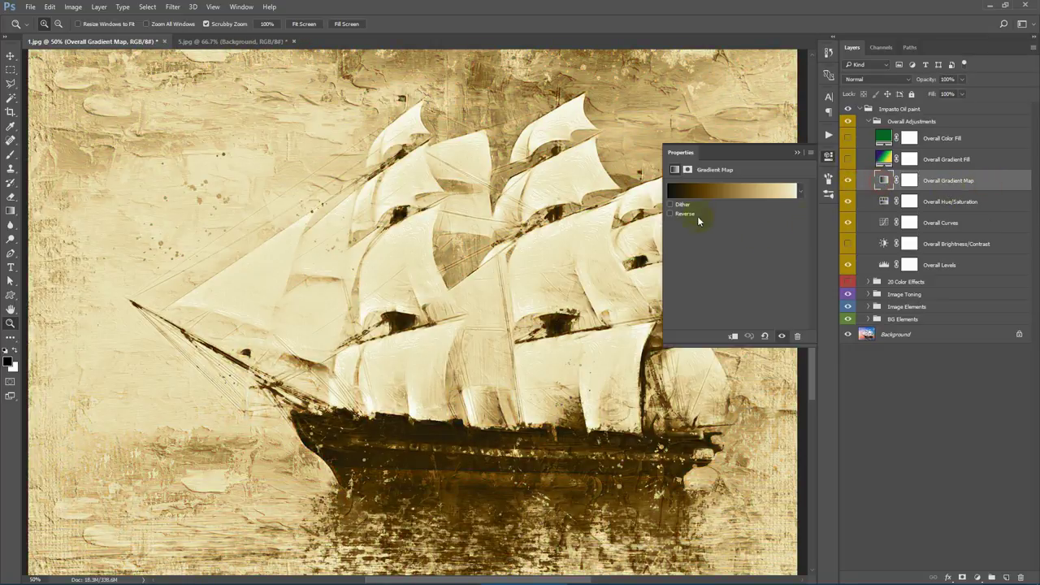
left_click(713, 189)
Try several gradient presets on the gradient map, including Cyan-Selenium, Sepia-Selenium 2, Gold-Copper and Sepia 5, and cancel the change.
left_click(693, 158)
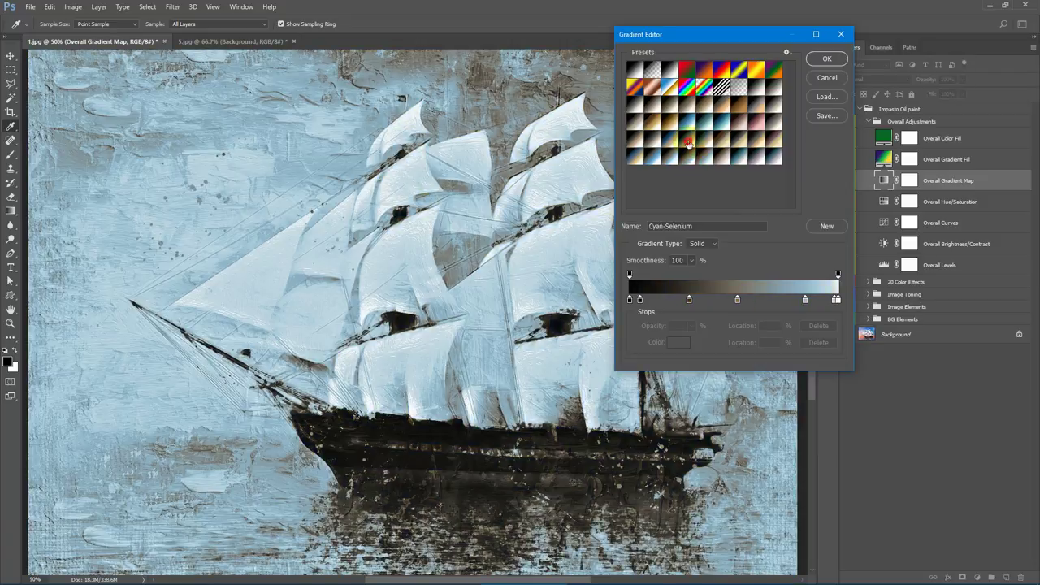
left_click(668, 159)
left_click(652, 159)
left_click(634, 148)
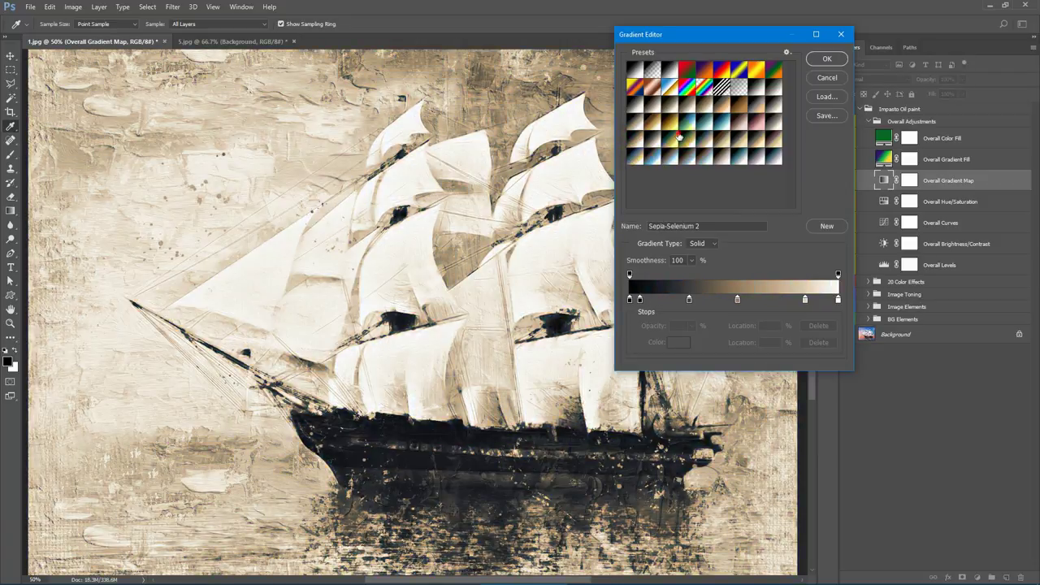
left_click(686, 154)
left_click(739, 153)
left_click(769, 154)
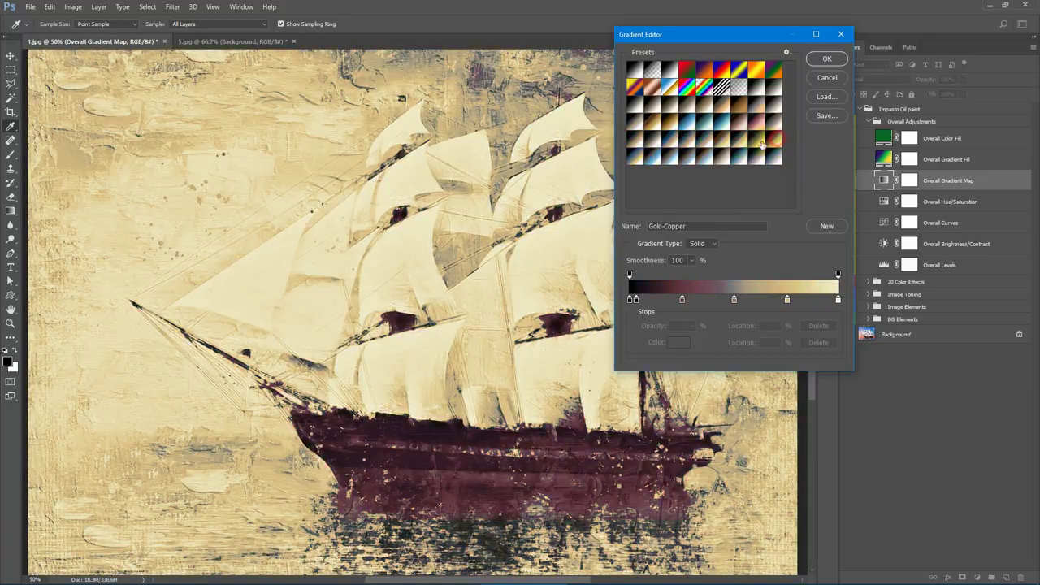
left_click(756, 140)
left_click(740, 122)
left_click(697, 119)
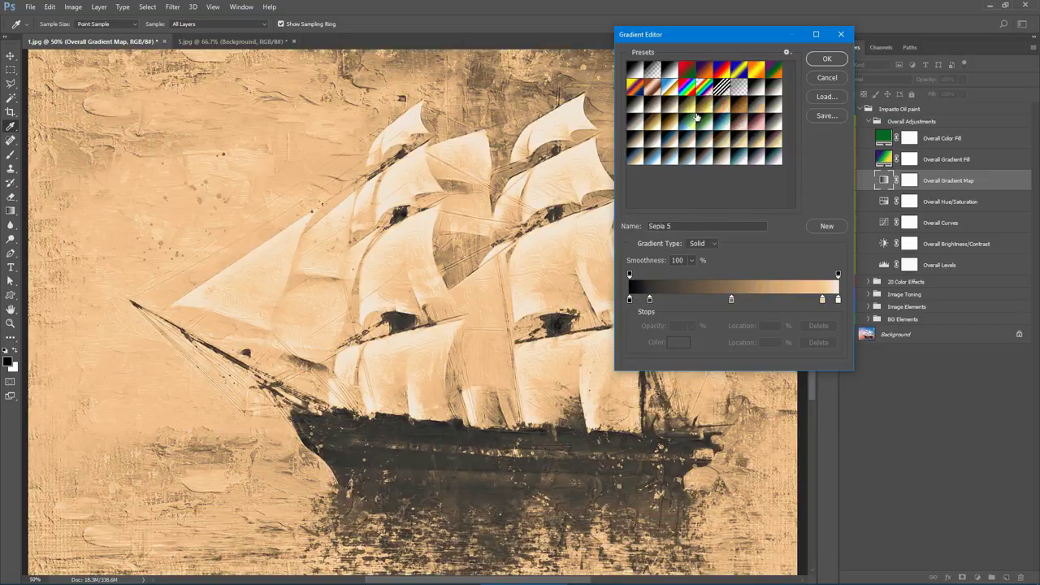
left_click(825, 78)
Hide the Overall Gradient Map layer, show the Overall Gradient Fill layer and open its gradient for editing.
left_click(973, 164)
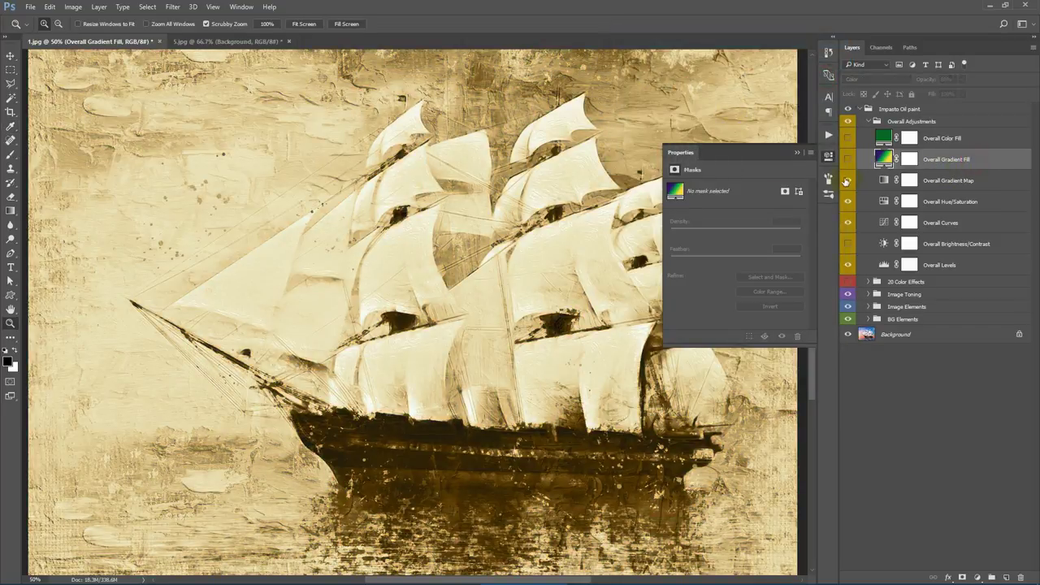
left_click(848, 179)
left_click(848, 159)
double_click(884, 159)
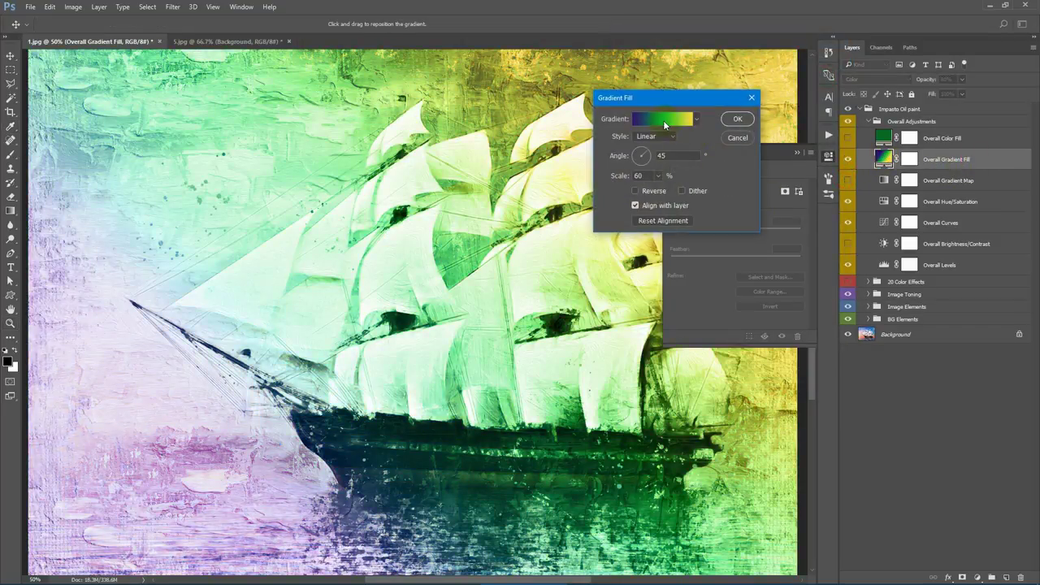
left_click(663, 120)
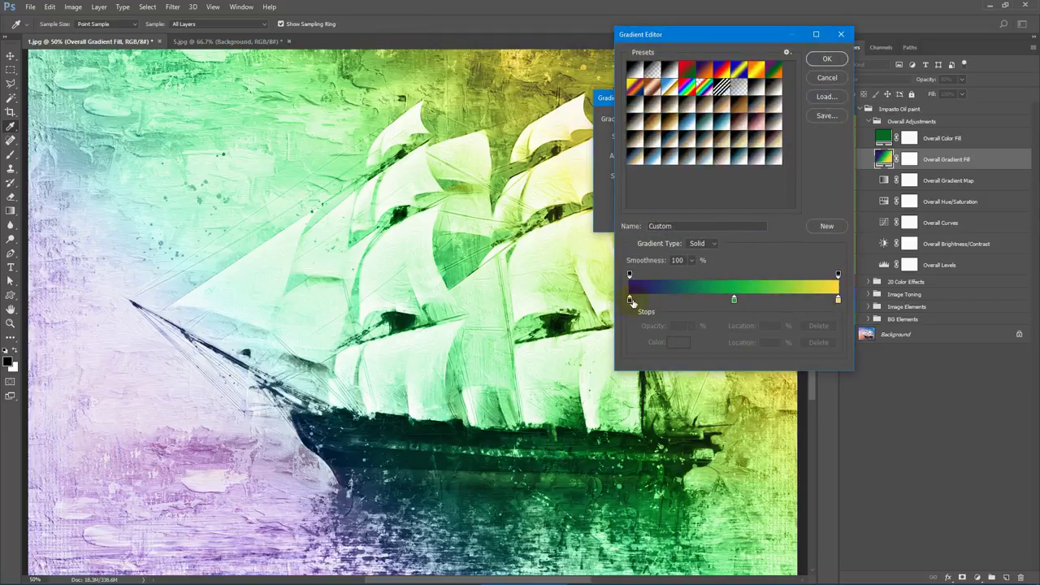
Add a dark purple color stop about a quarter of the way along the gradient and adjust the first stop's purple color.
left_click(679, 301)
left_click(630, 301)
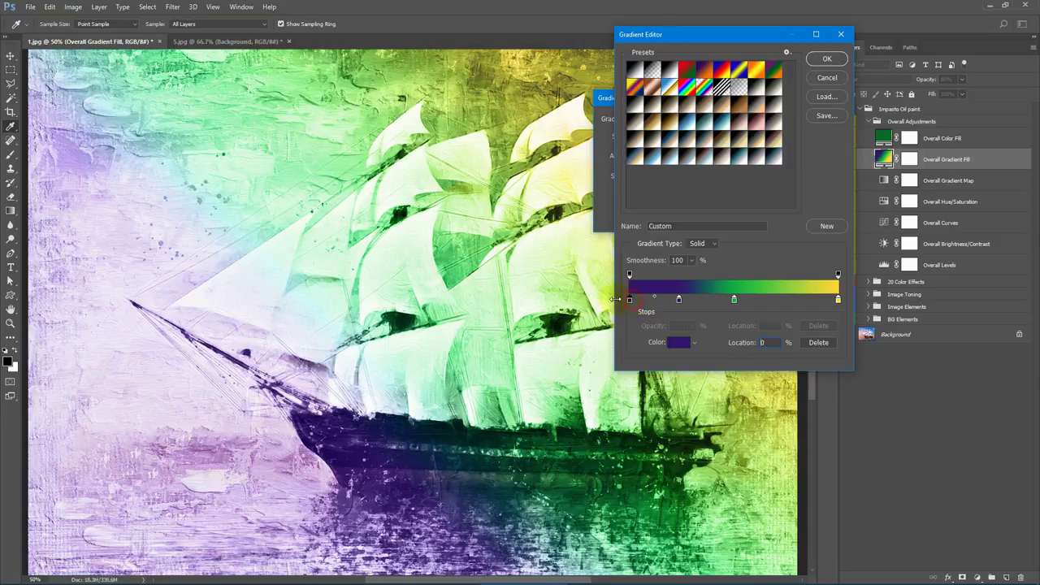
double_click(630, 302)
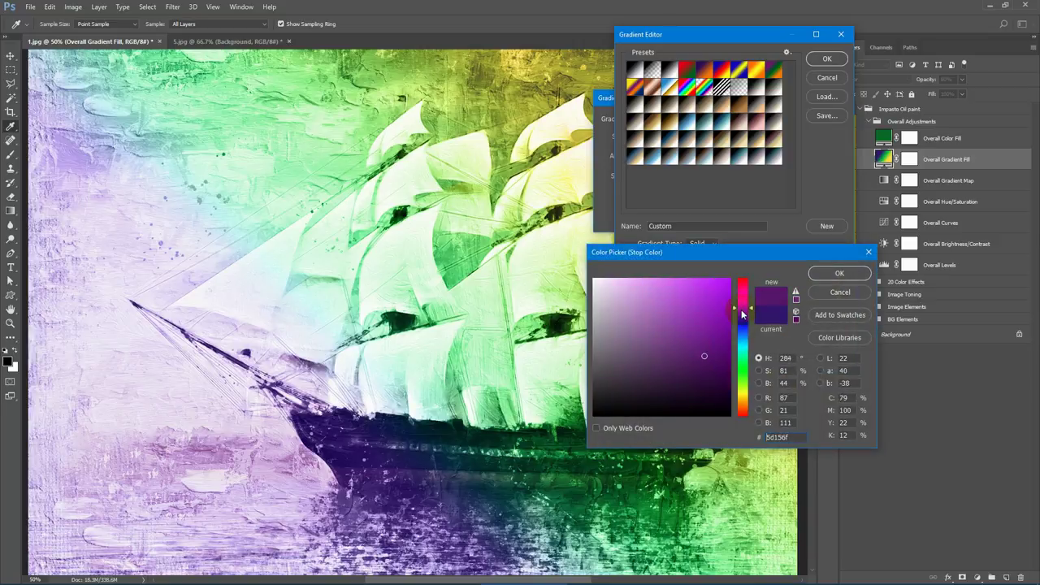
left_click(839, 273)
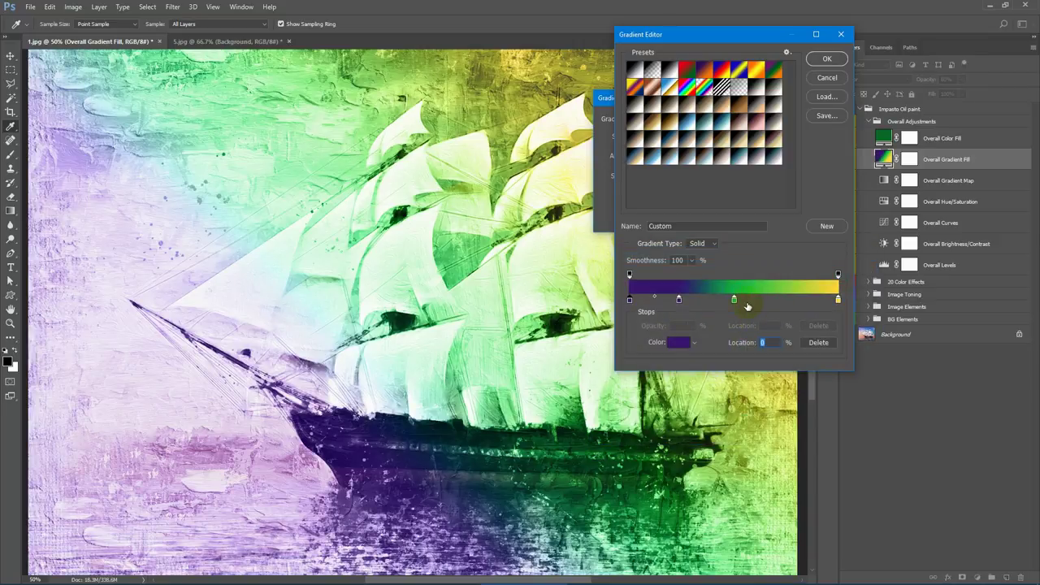
Add a teal color stop at 45%, move the green stop closer to yellow, nudge the inner purple stop and apply the gradient.
left_click(735, 300)
left_click_drag(737, 302, 740, 352)
double_click(725, 301)
left_click(840, 273)
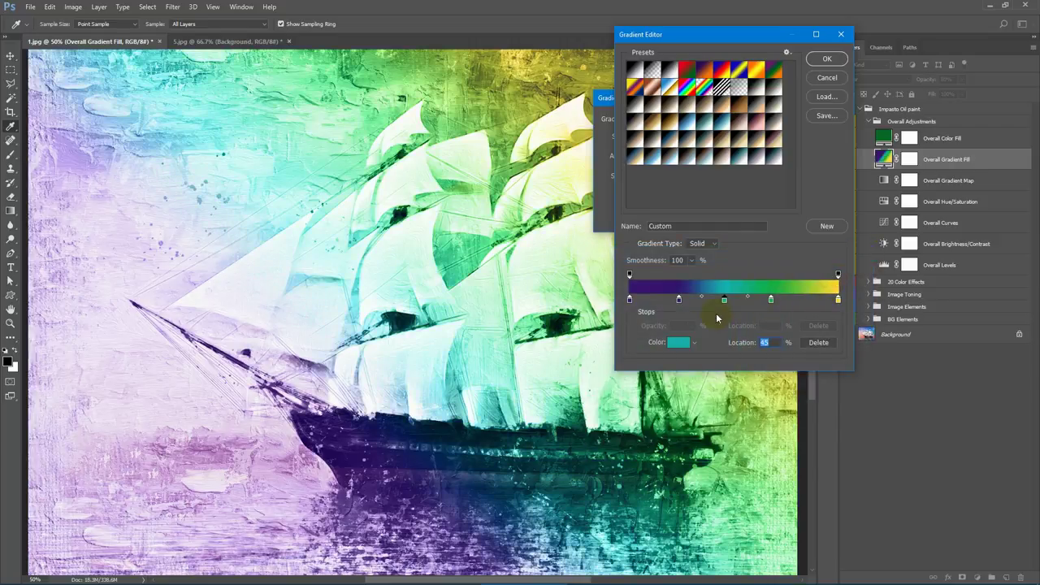
left_click_drag(680, 300, 677, 301)
left_click(827, 58)
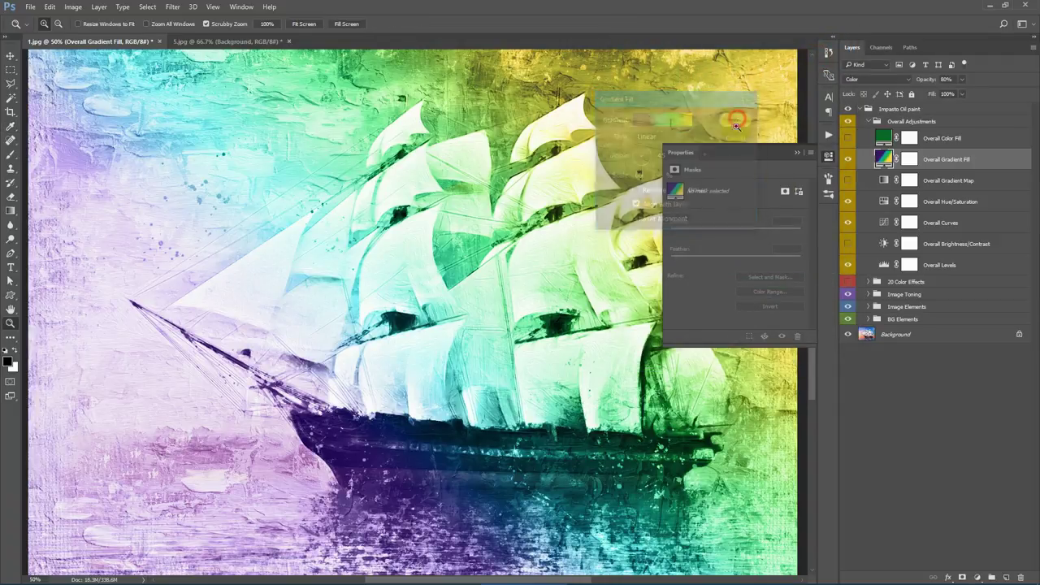
Hide the Overall Gradient Fill layer and show the Overall Color Fill layer.
left_click(848, 160)
left_click(947, 140)
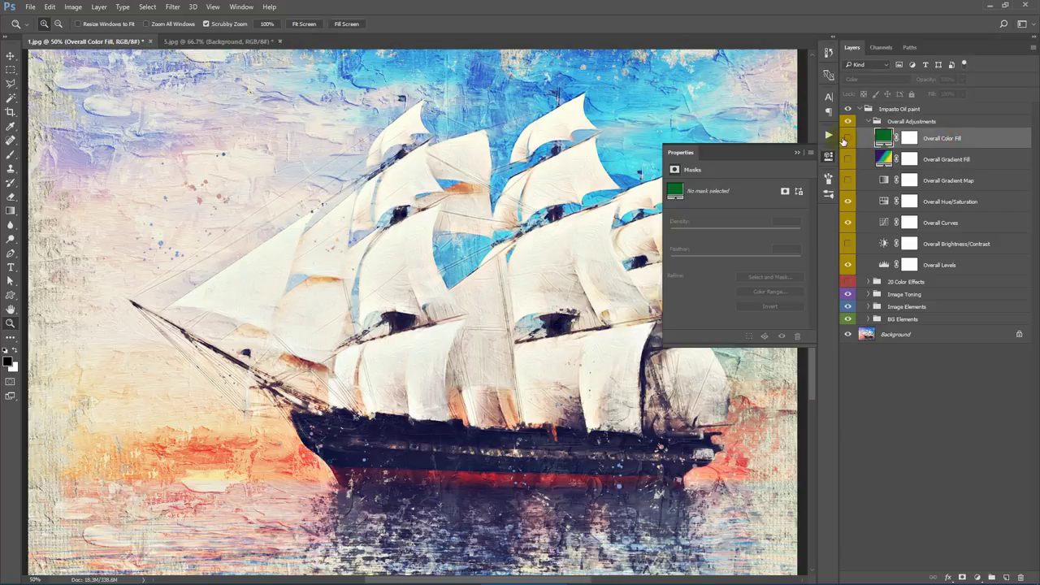
left_click(848, 138)
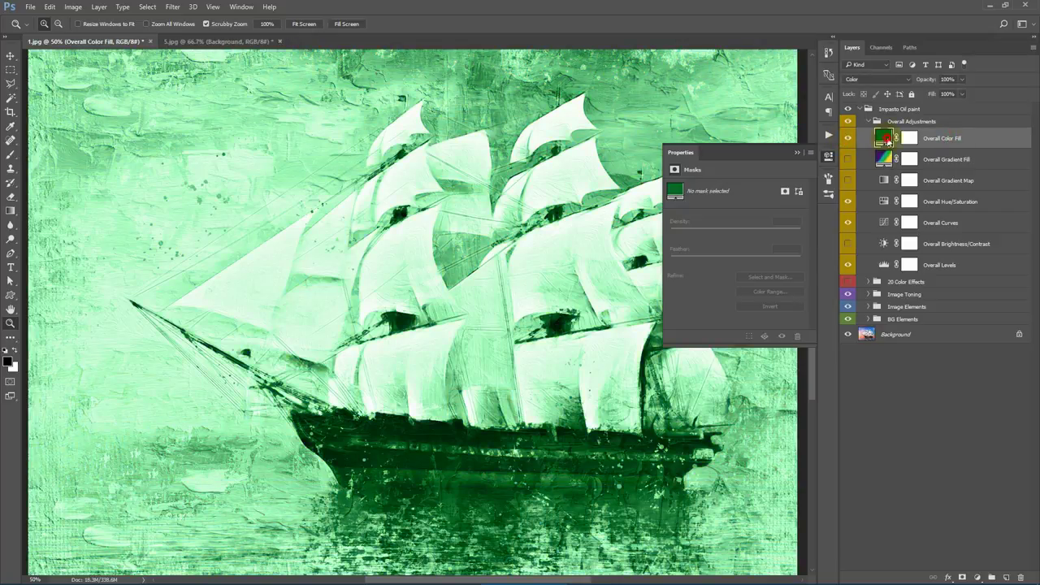
Try a dark red (#6a0d0f) as the Overall Color Fill color and cancel the change.
double_click(885, 139)
left_click_drag(754, 358, 743, 280)
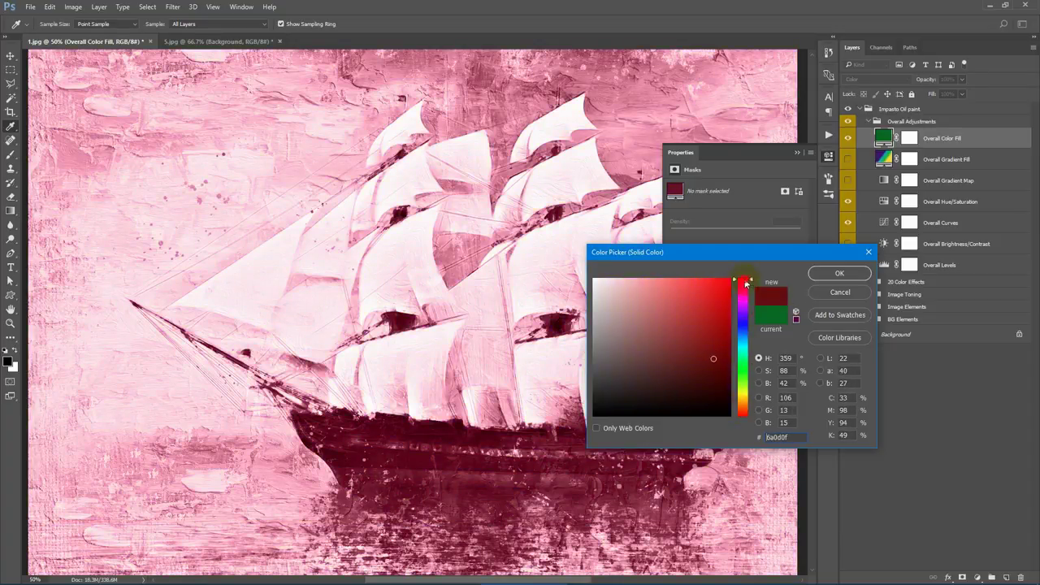
left_click(841, 292)
Collapse the layer properties, hide the Overall Color Fill layer and collapse the Overall Adjustments group, viewing the painting at 50%.
left_click(797, 153)
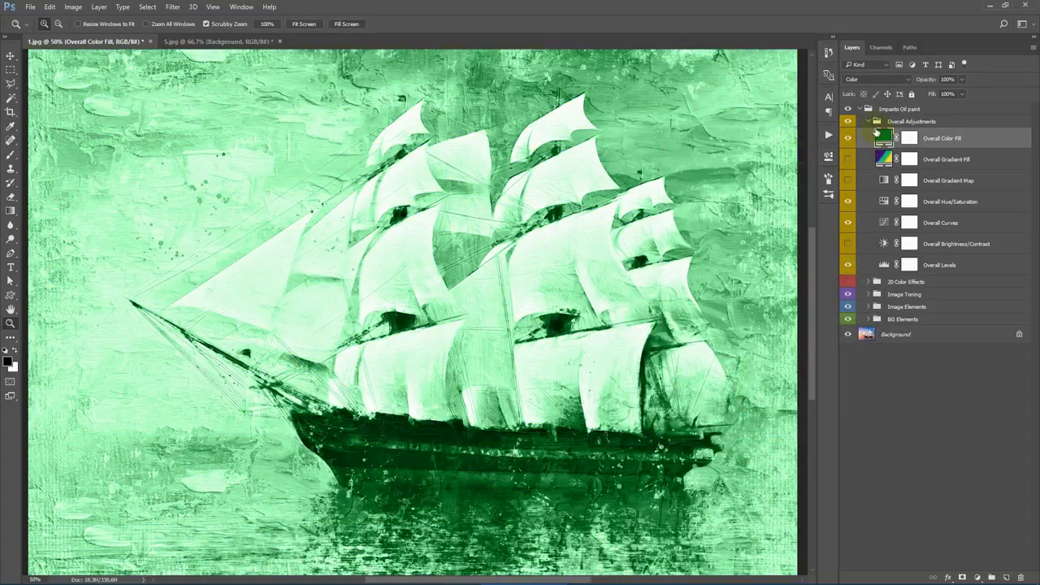
left_click(875, 121)
left_click(849, 137)
left_click(869, 121)
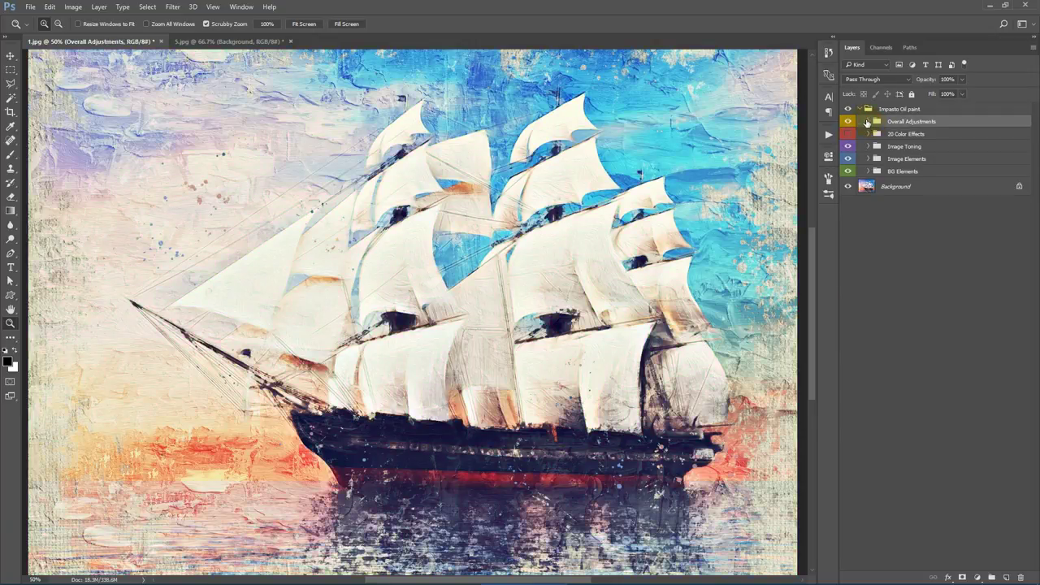
left_click(302, 24)
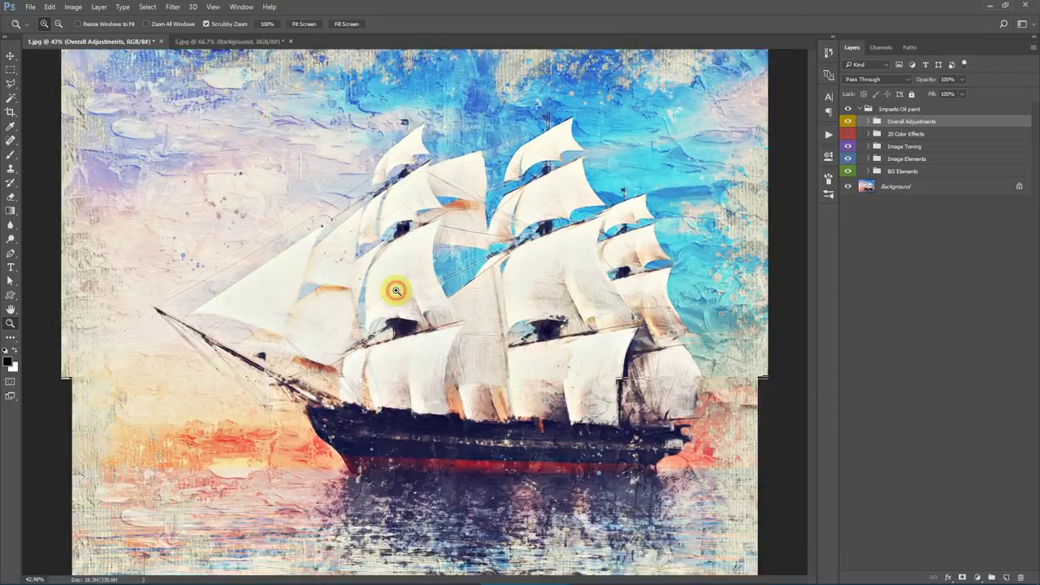
left_click(396, 290)
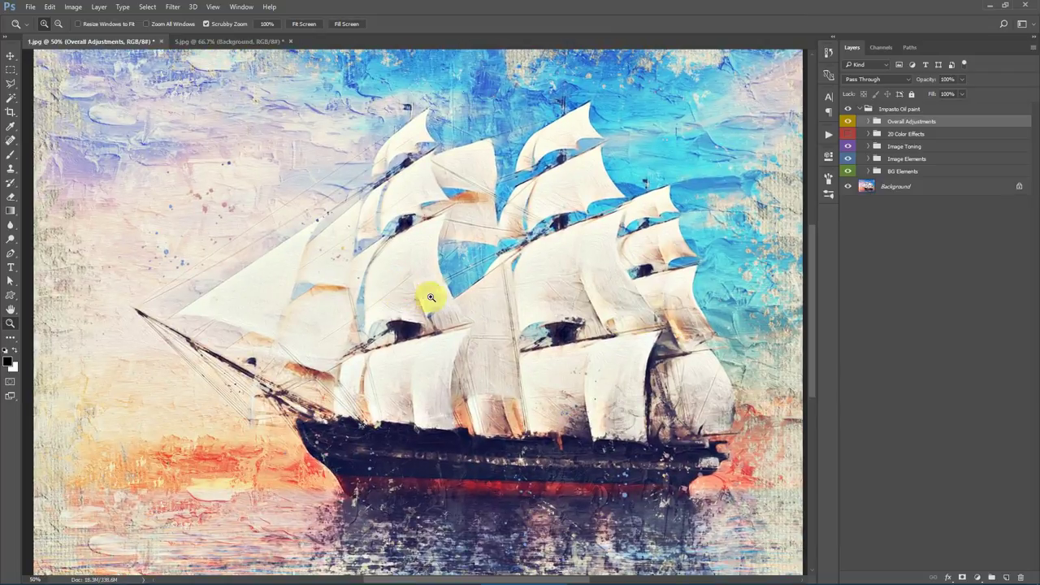